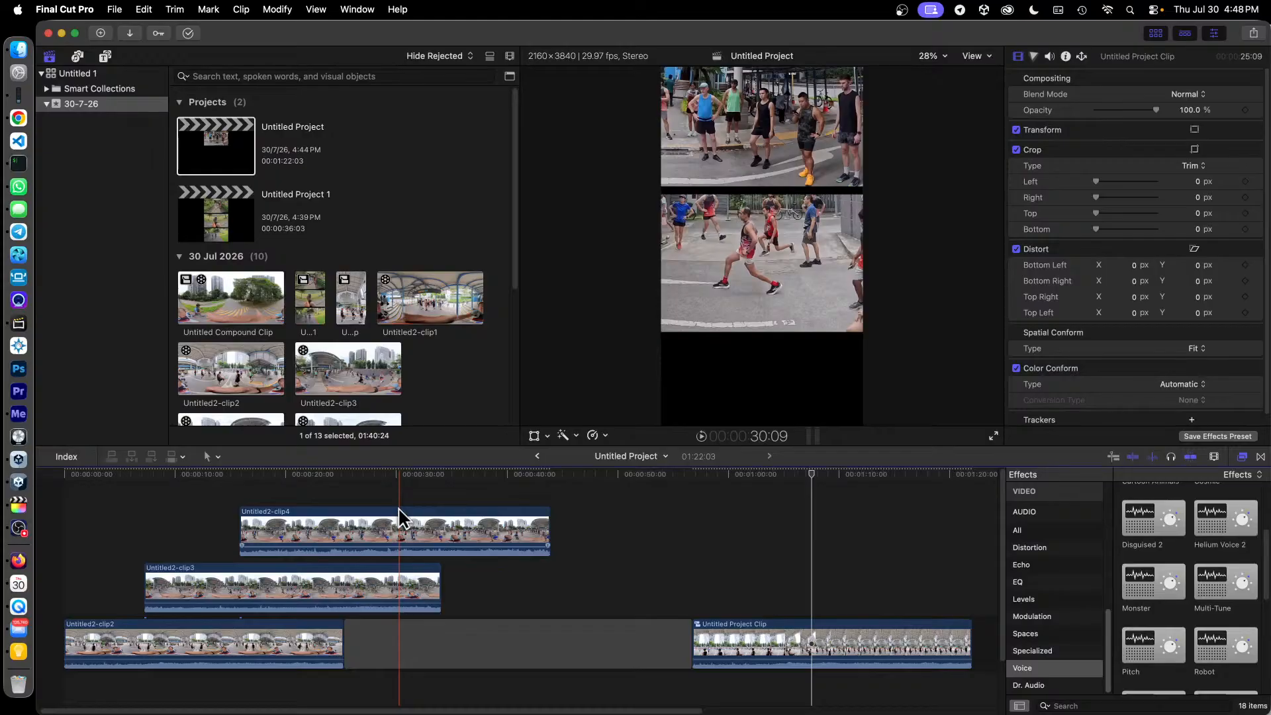
# Combine Untitled2-clip2, Untitled2-clip3 and Untitled2-clip4 into a new compound clip in the 30-7-26 event.
pyautogui.moveTo(187, 697); pyautogui.dragTo(311, 516)
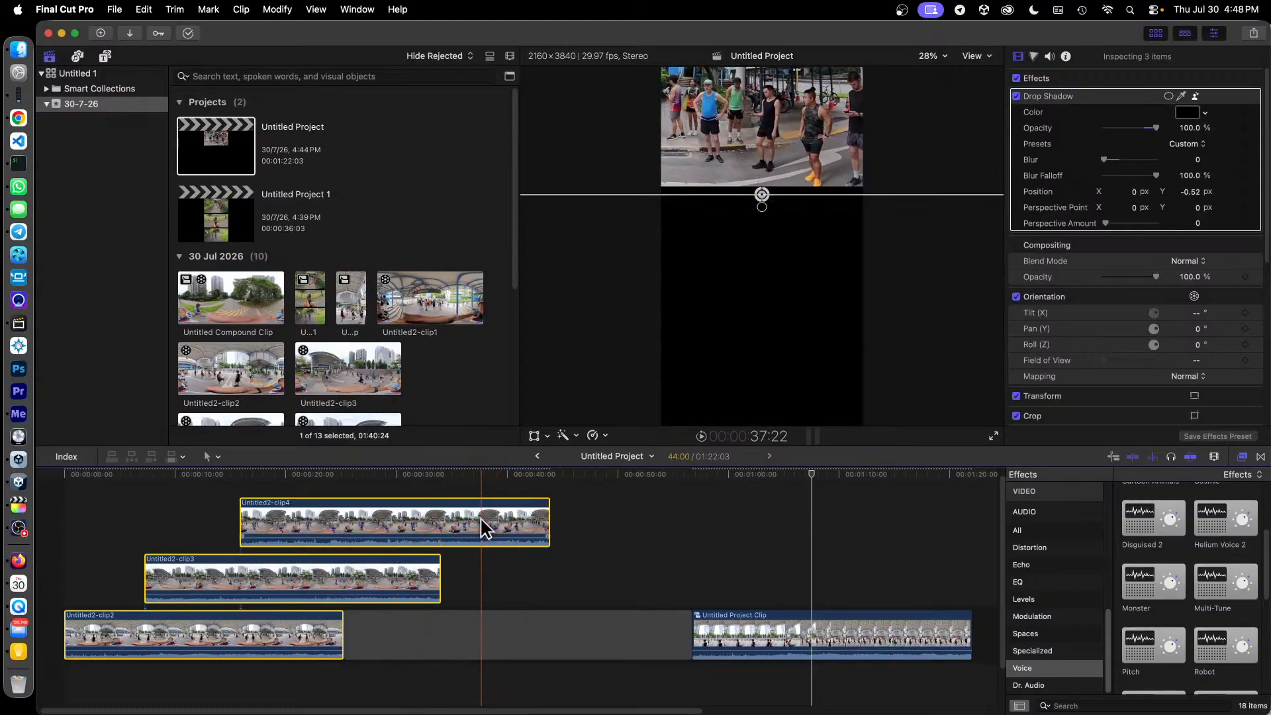
pyautogui.rightClick(463, 518)
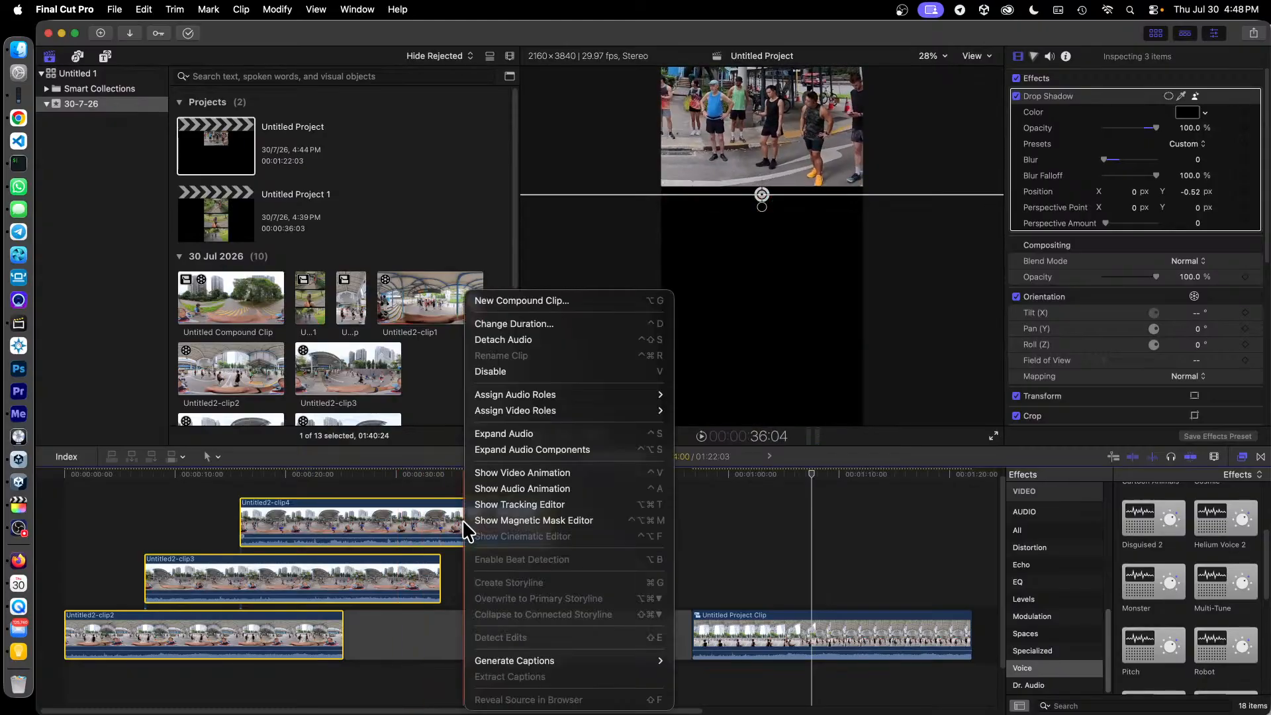
pyautogui.click(603, 304)
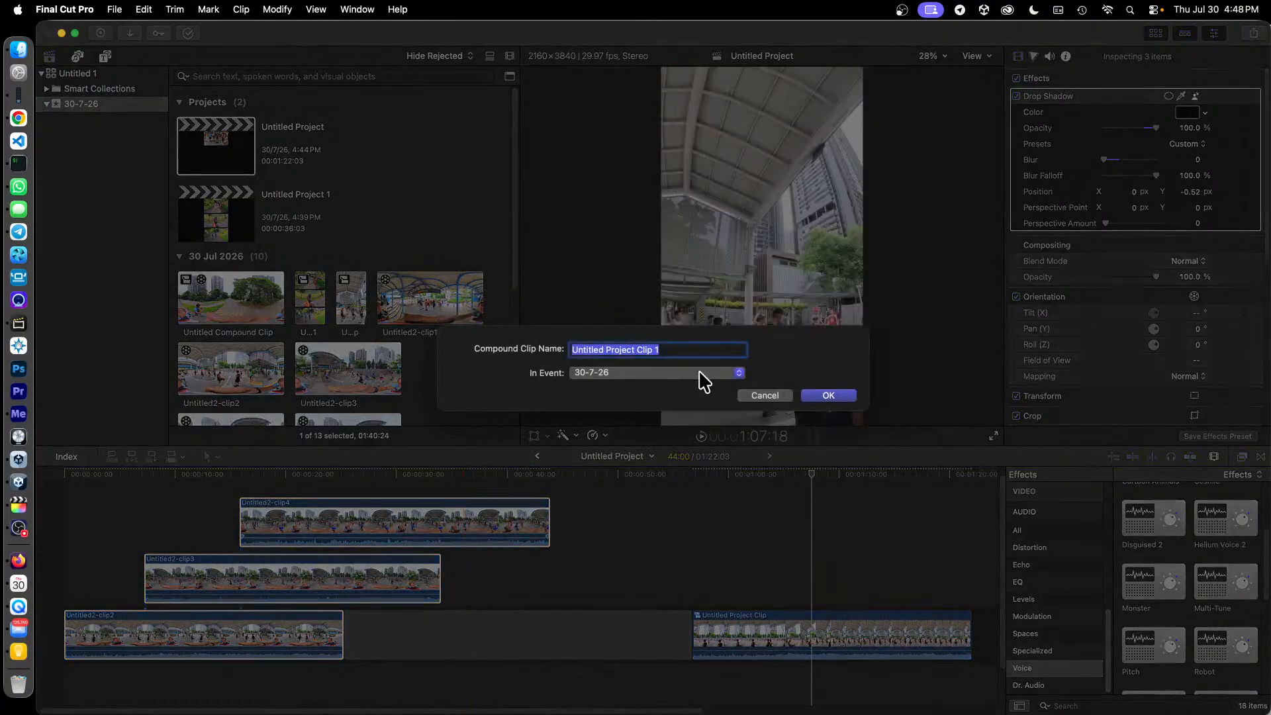
pyautogui.click(835, 397)
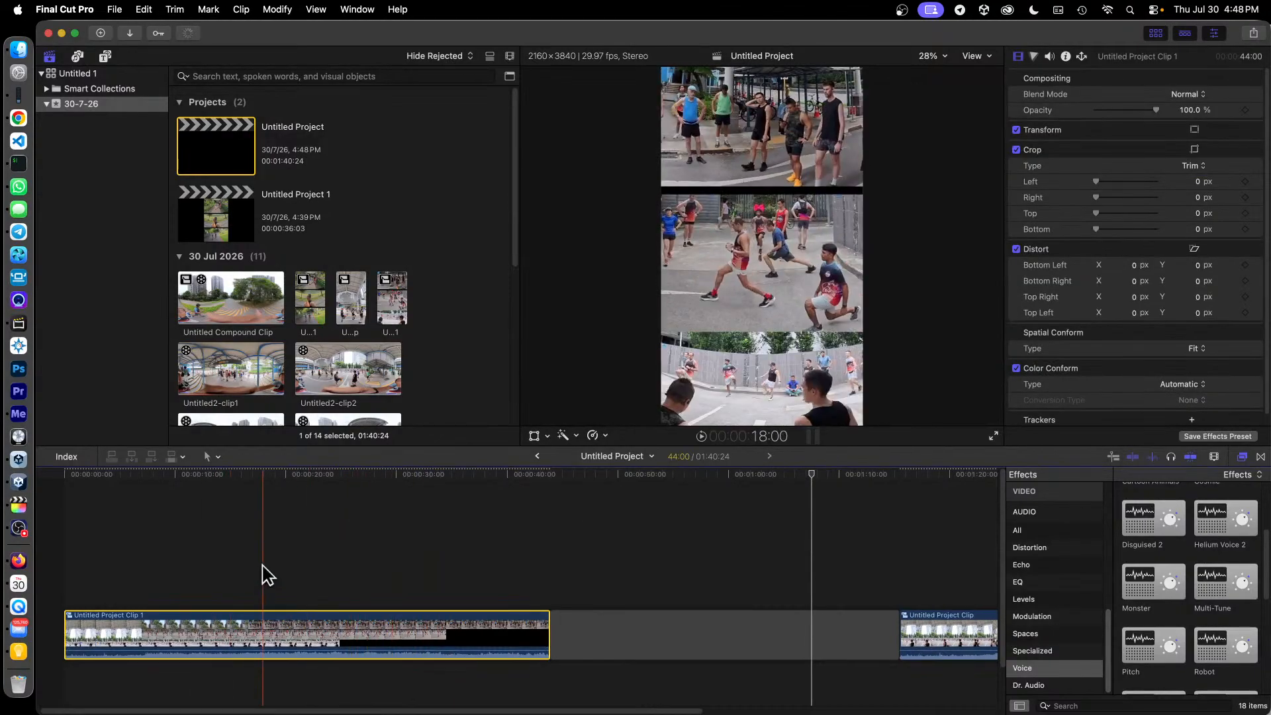
# Inside the new compound clip, turn Untitled2-clip2 alone into its own compound clip in the 30-7-26 event.
pyautogui.doubleClick(301, 626)
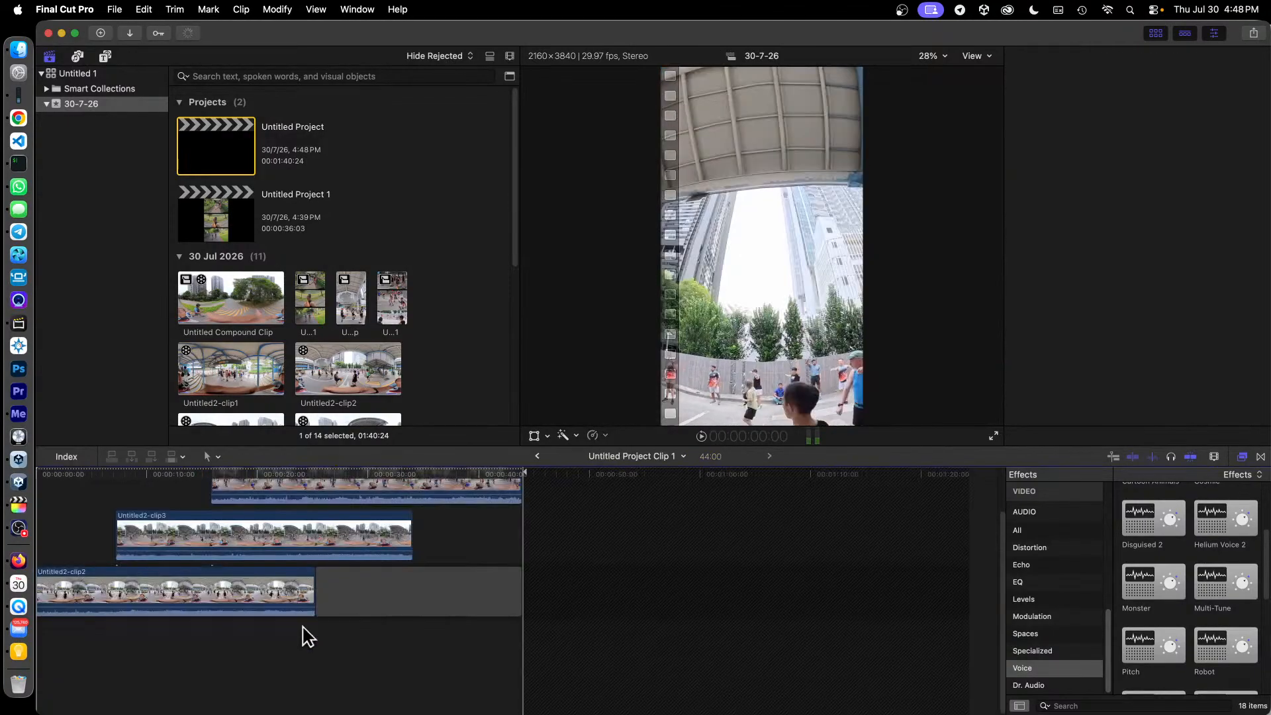
pyautogui.hscroll(-2, 662, 590)
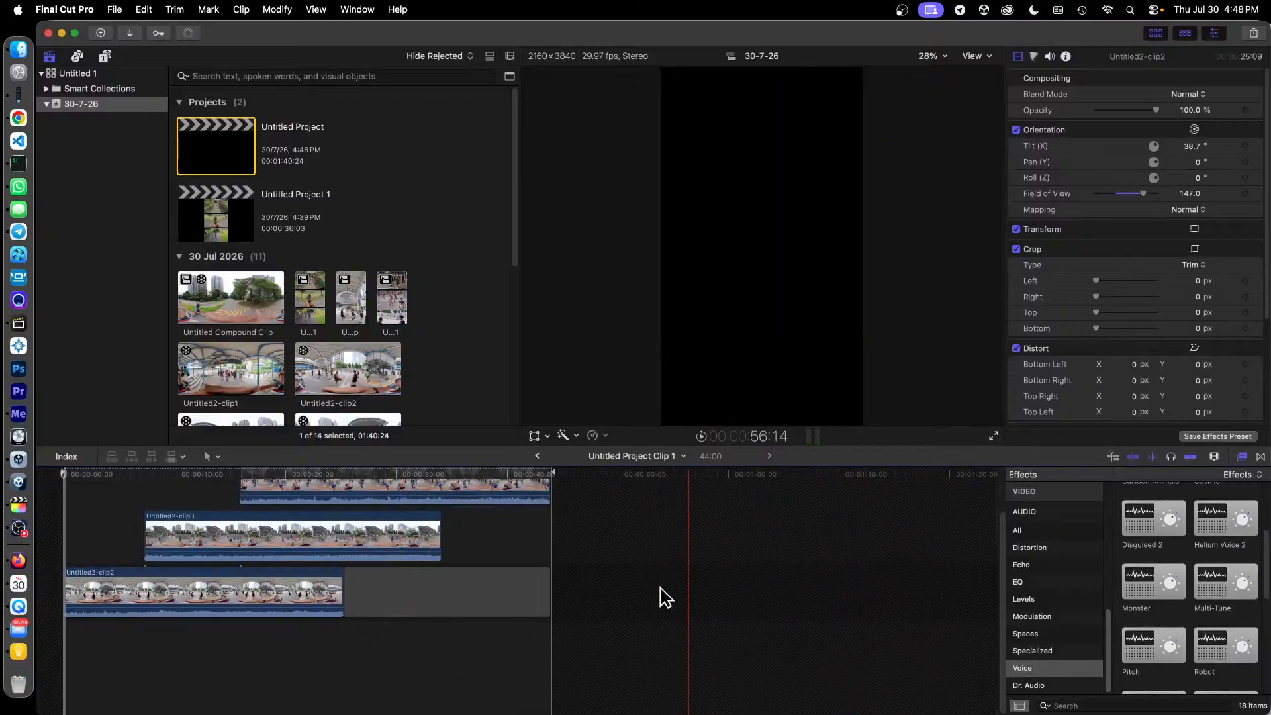
pyautogui.scroll(3, 658, 593)
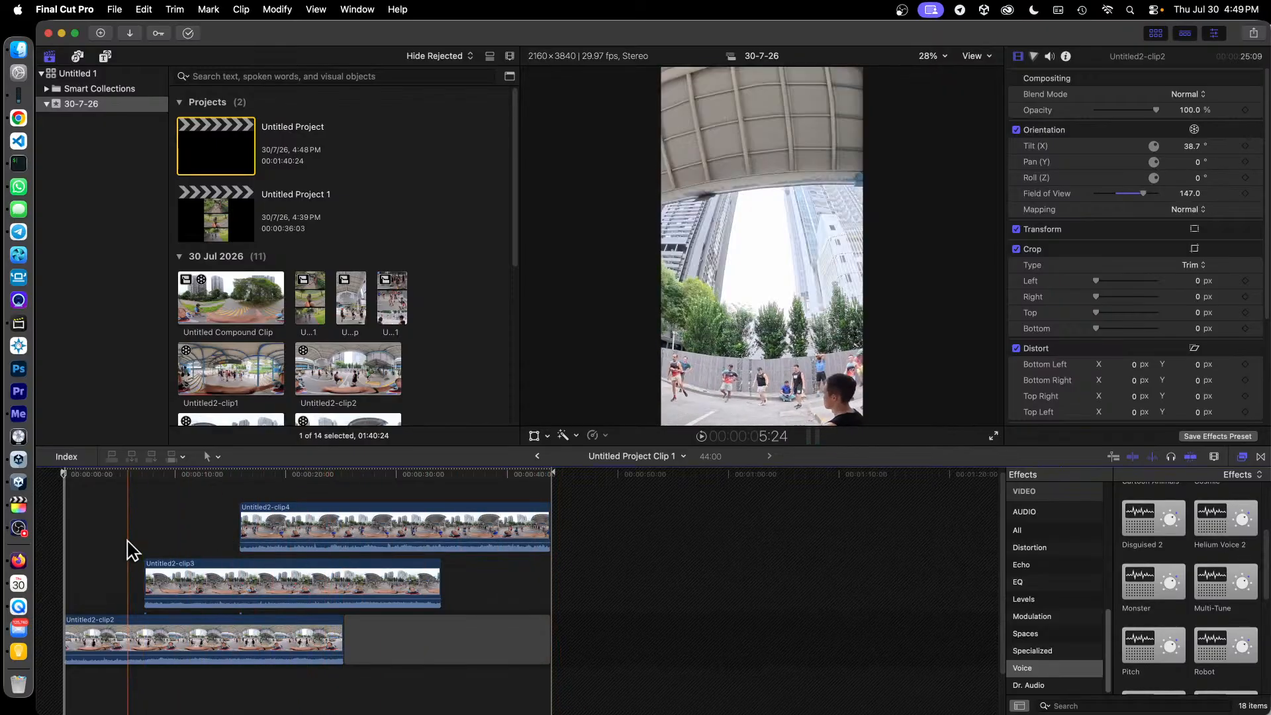
pyautogui.click(119, 633)
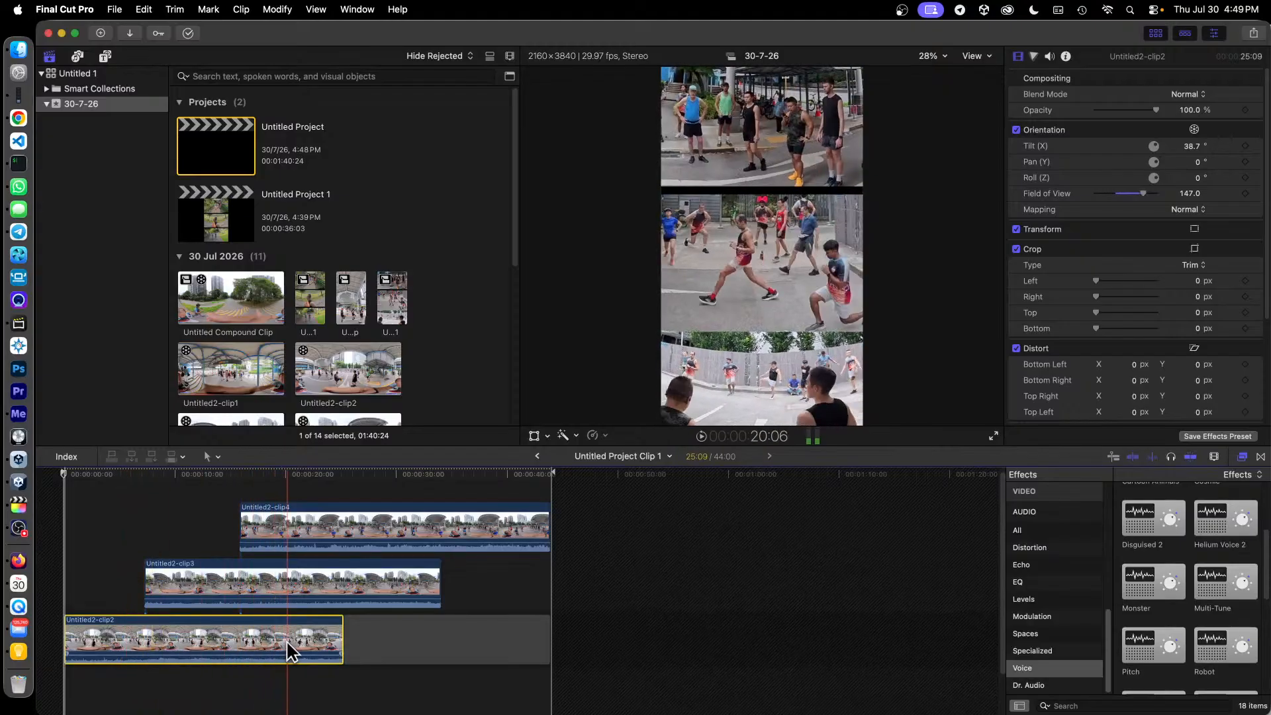
pyautogui.rightClick(119, 633)
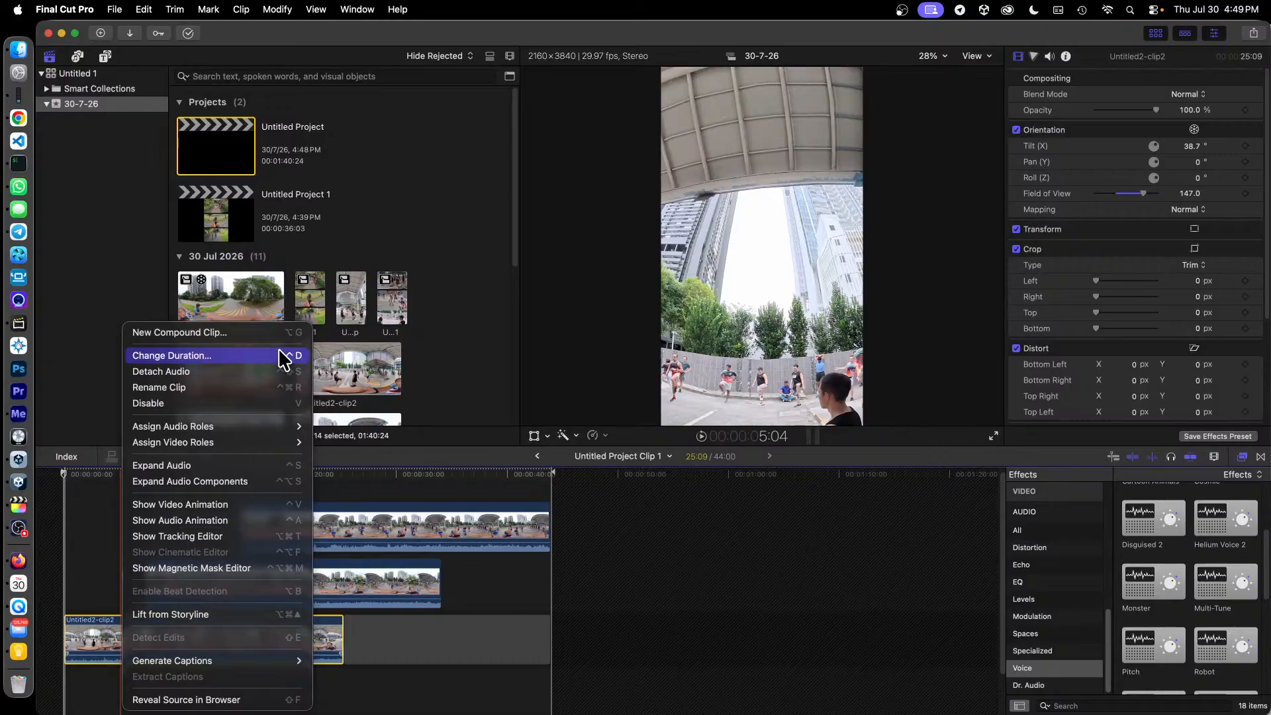
pyautogui.click(253, 331)
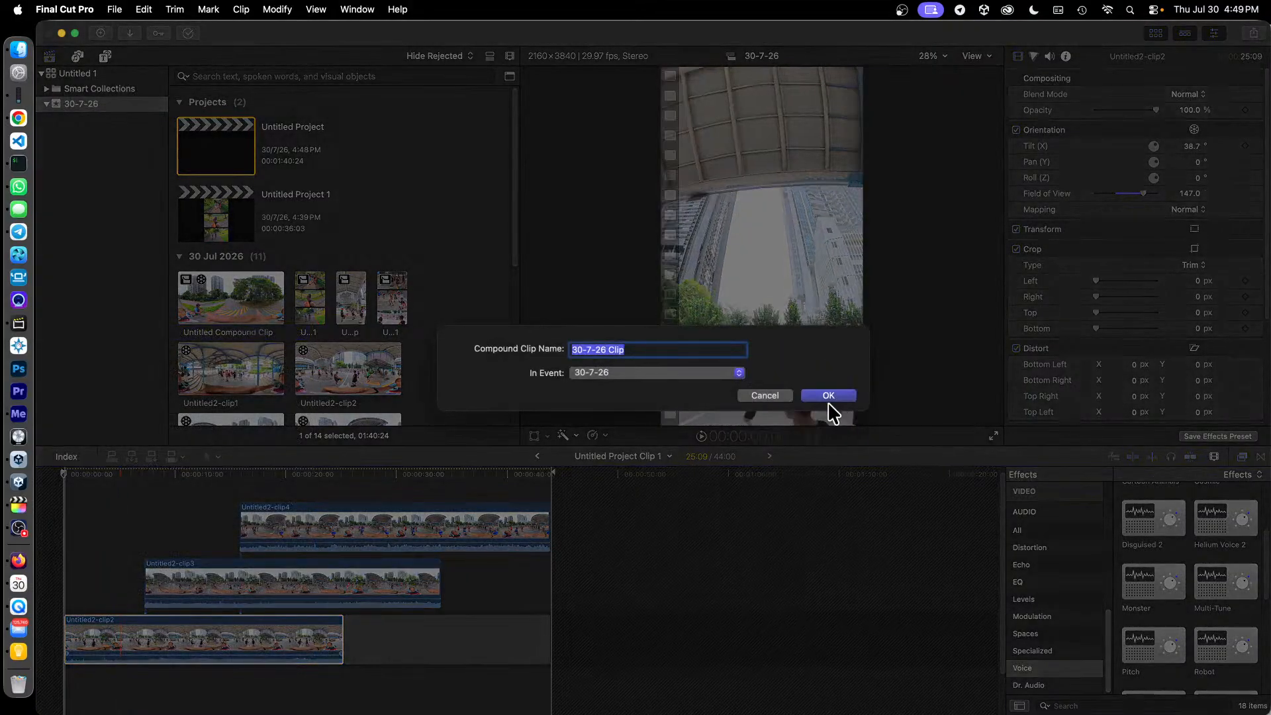
pyautogui.click(829, 395)
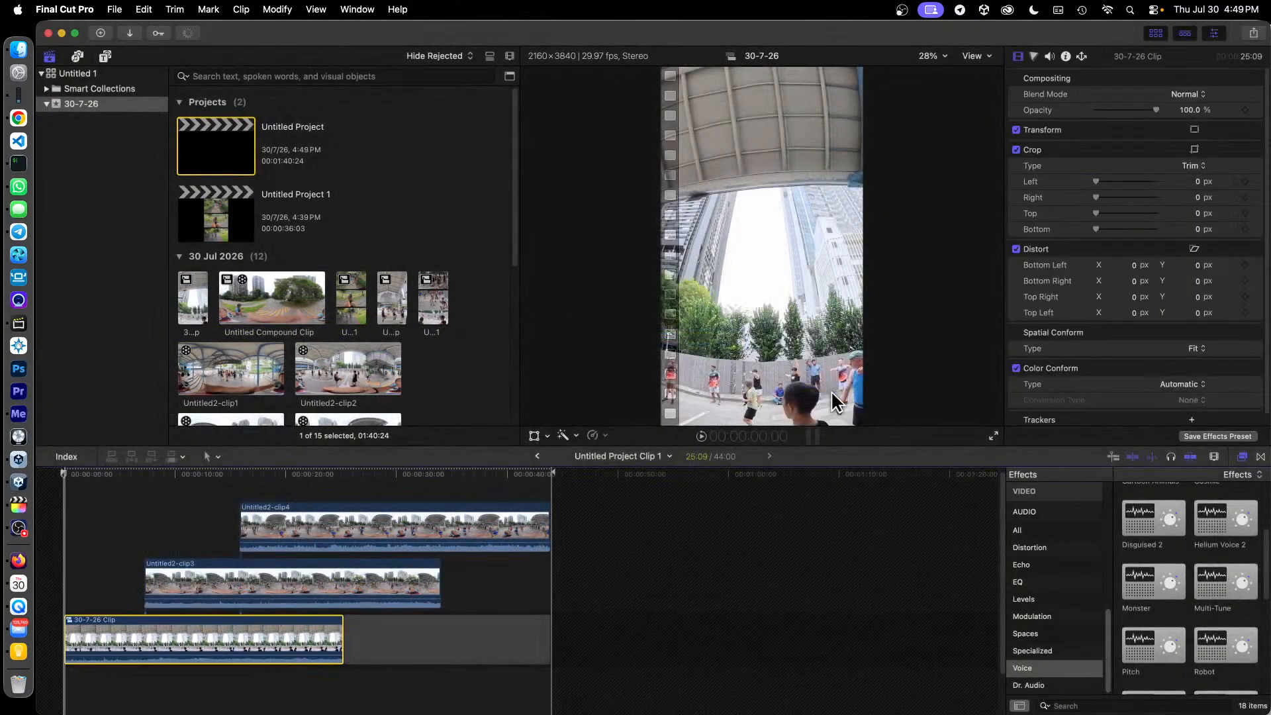
# Open the nested 30-7-26 Clip and magnify its timeline around 10 to 23 seconds with the Zoom tool, returning to the Select tool.
pyautogui.doubleClick(121, 631)
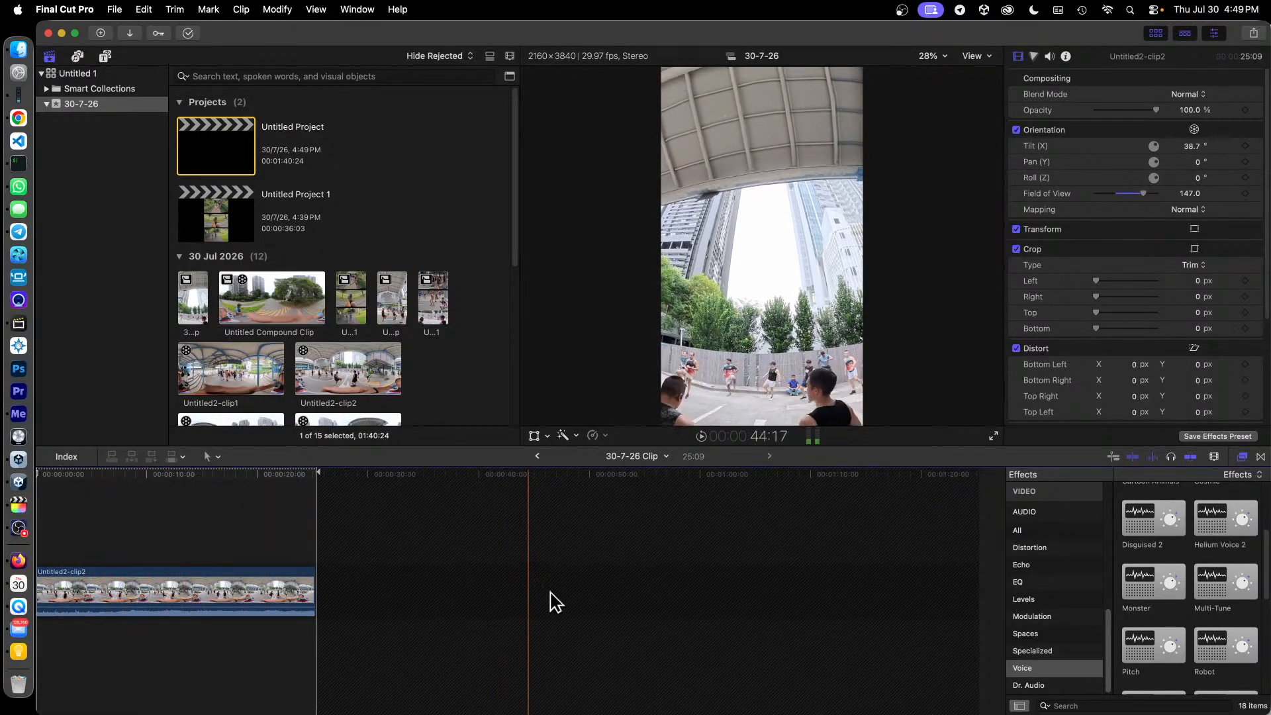
pyautogui.click(251, 584)
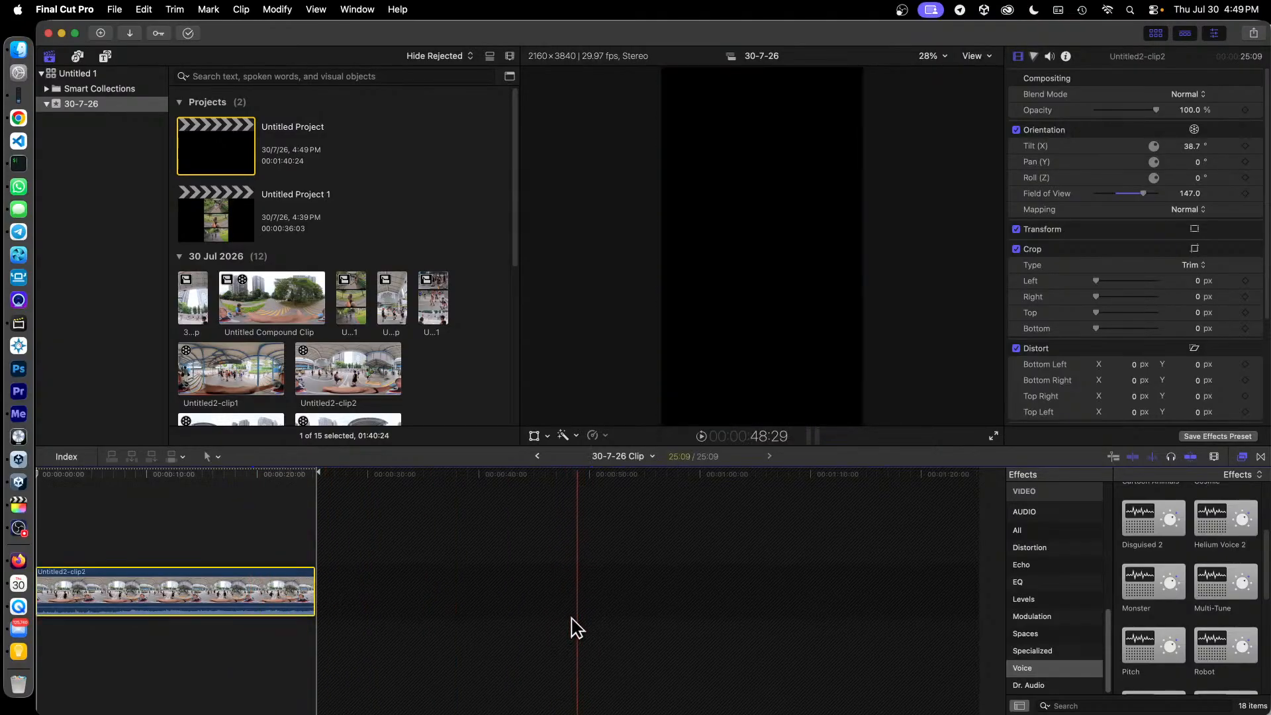
pyautogui.click(212, 456)
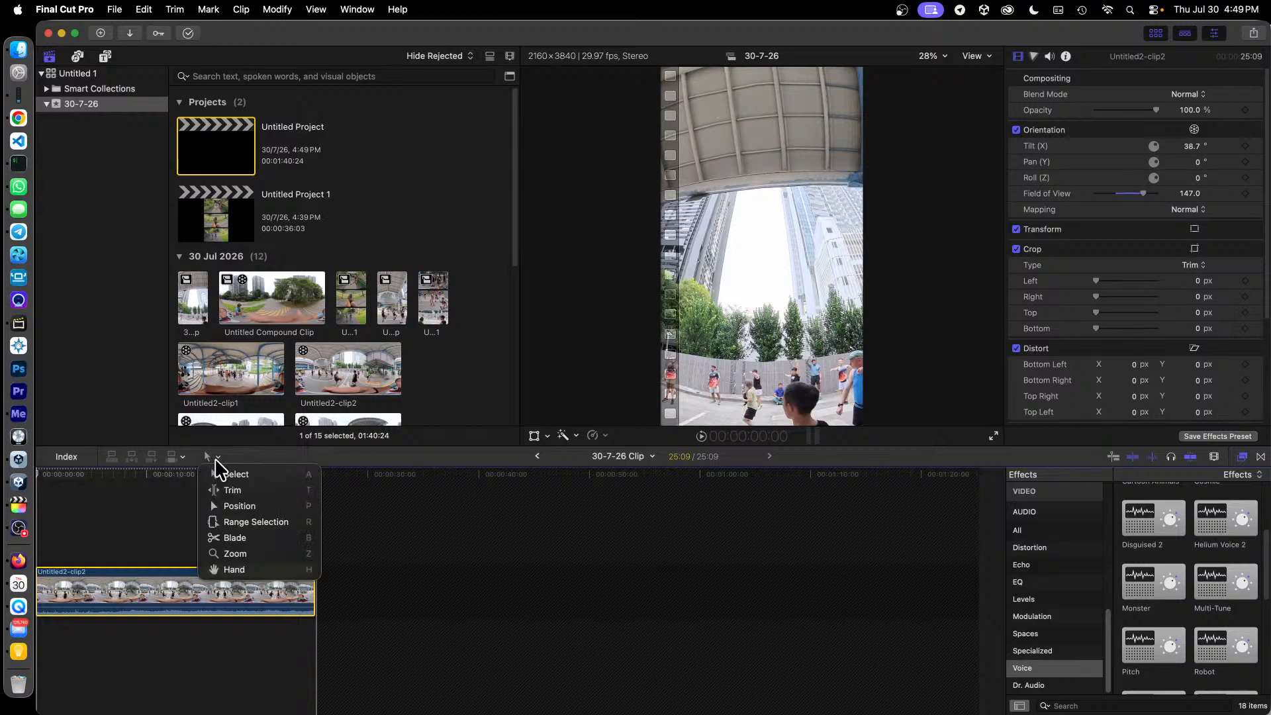
pyautogui.click(263, 554)
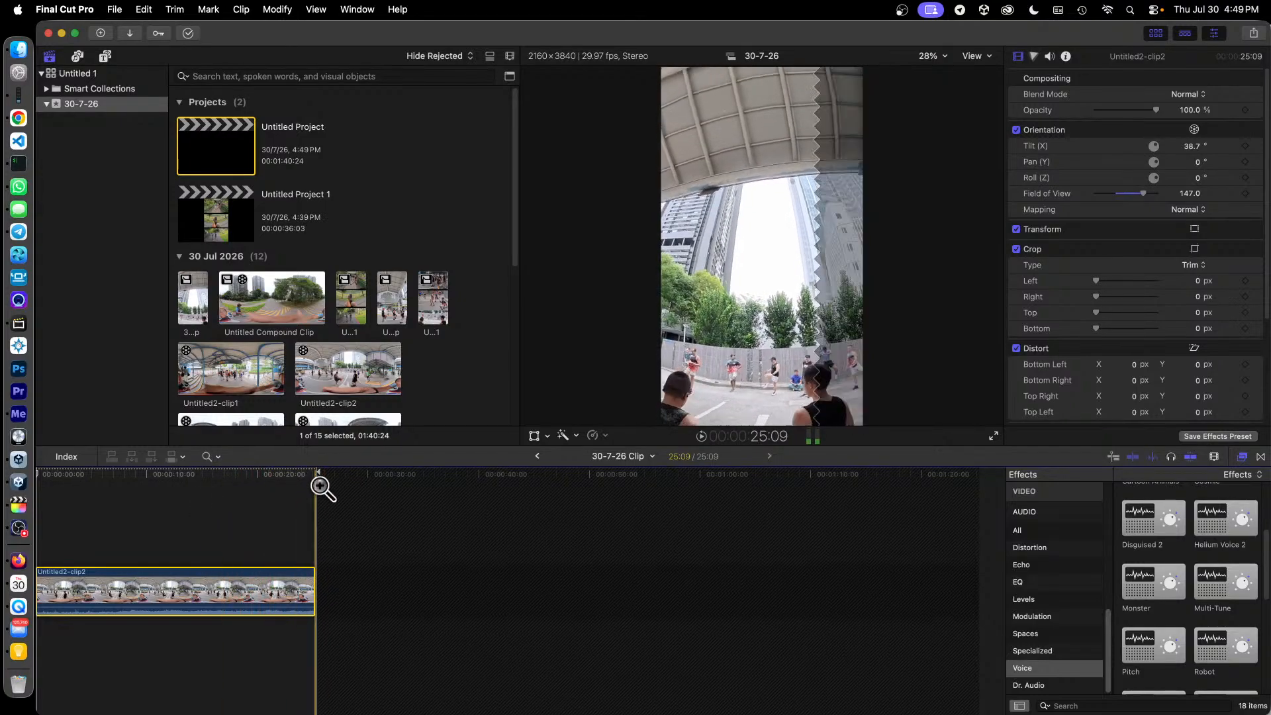
pyautogui.click(238, 534)
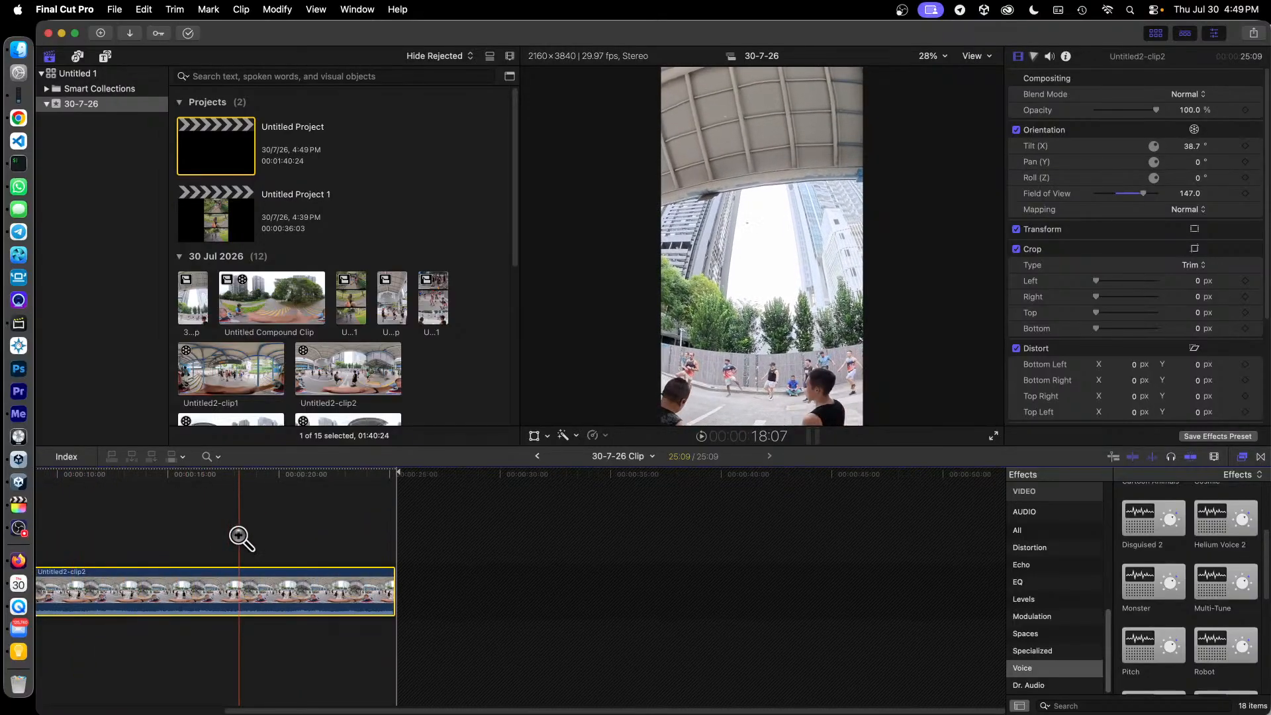
pyautogui.click(238, 535)
pyautogui.click(240, 534)
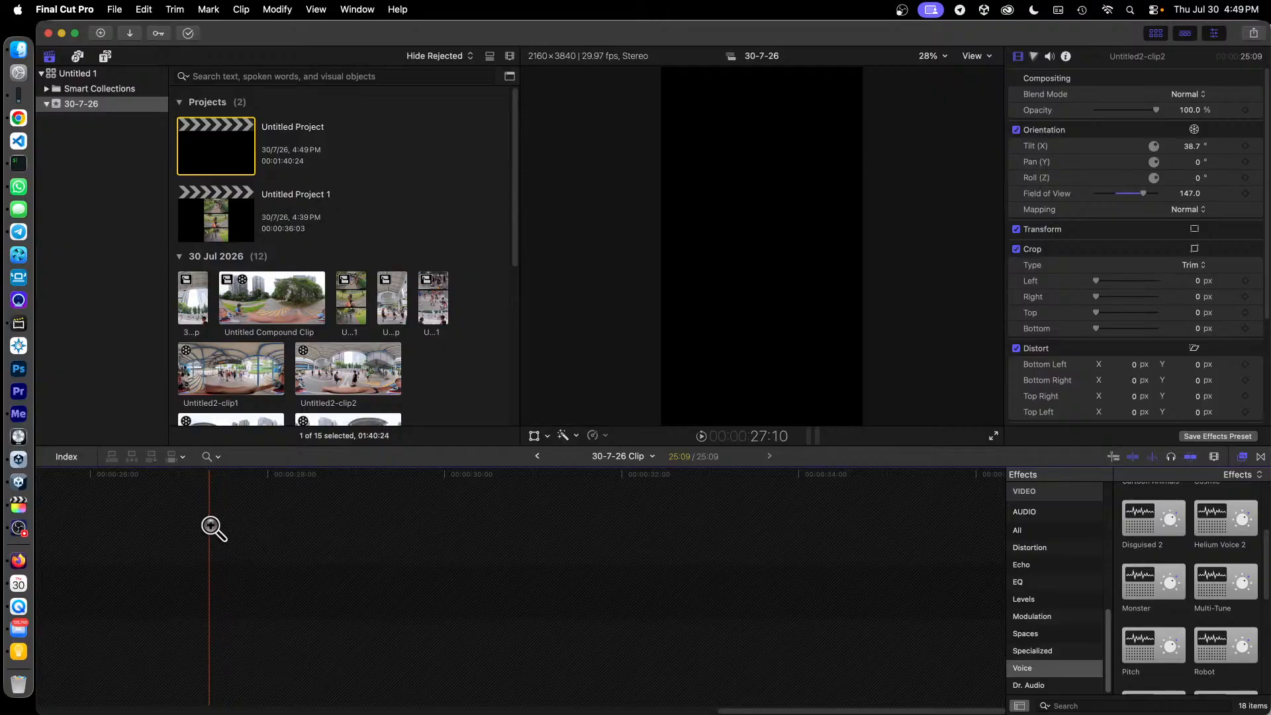
pyautogui.keyDown('alt'); pyautogui.click(212, 528); pyautogui.keyUp('alt')
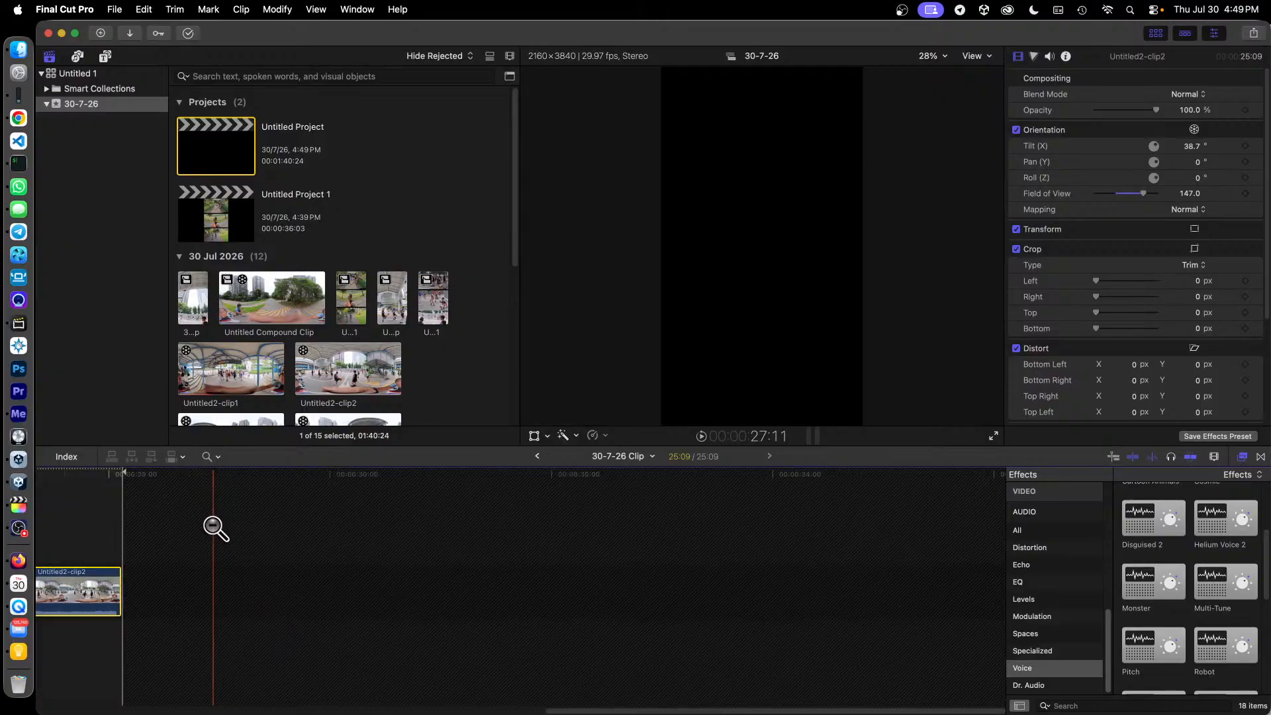
pyautogui.keyDown('alt'); pyautogui.click(213, 528); pyautogui.keyUp('alt')
pyautogui.keyDown('alt'); pyautogui.click(215, 523); pyautogui.keyUp('alt')
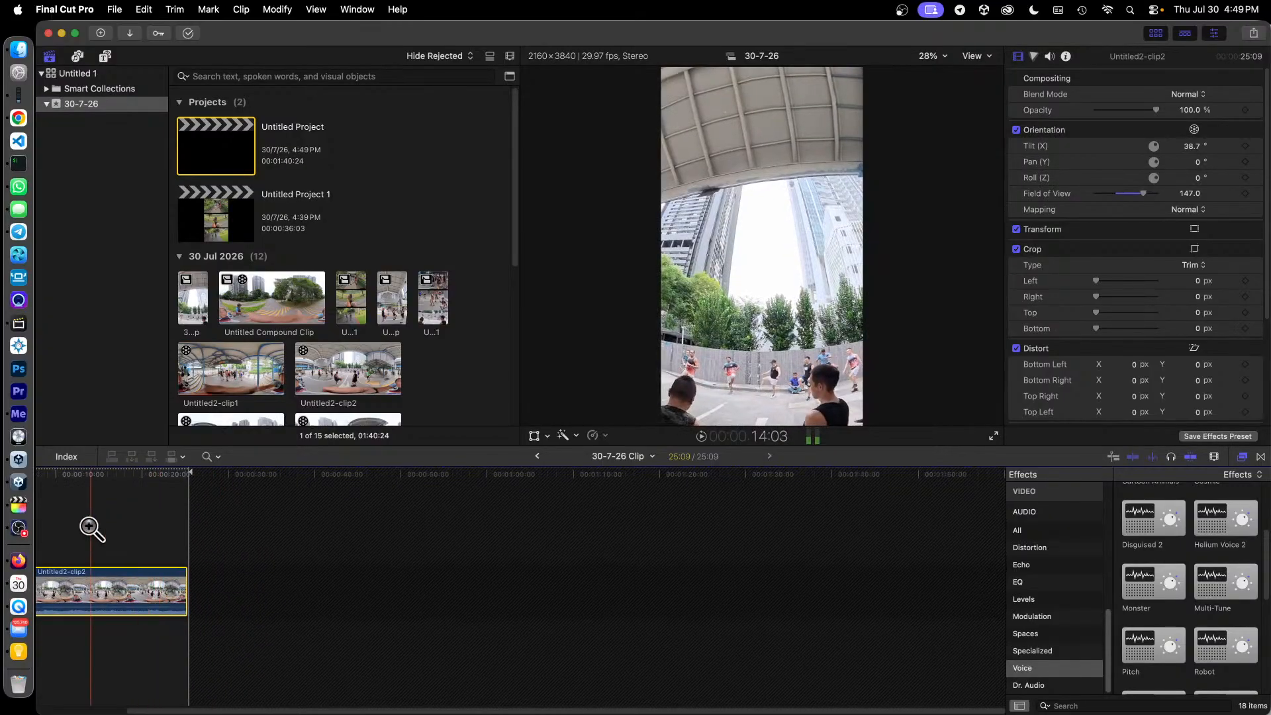
pyautogui.moveTo(61, 521); pyautogui.dragTo(159, 624)
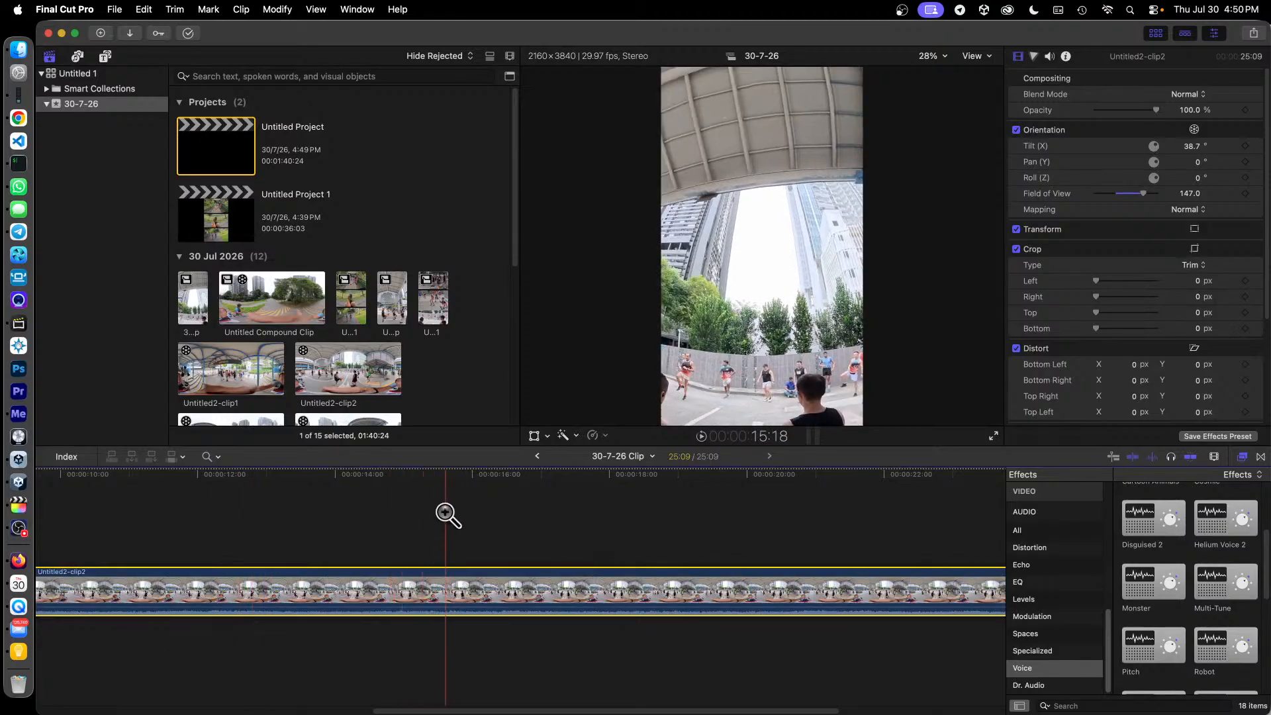
pyautogui.click(218, 457)
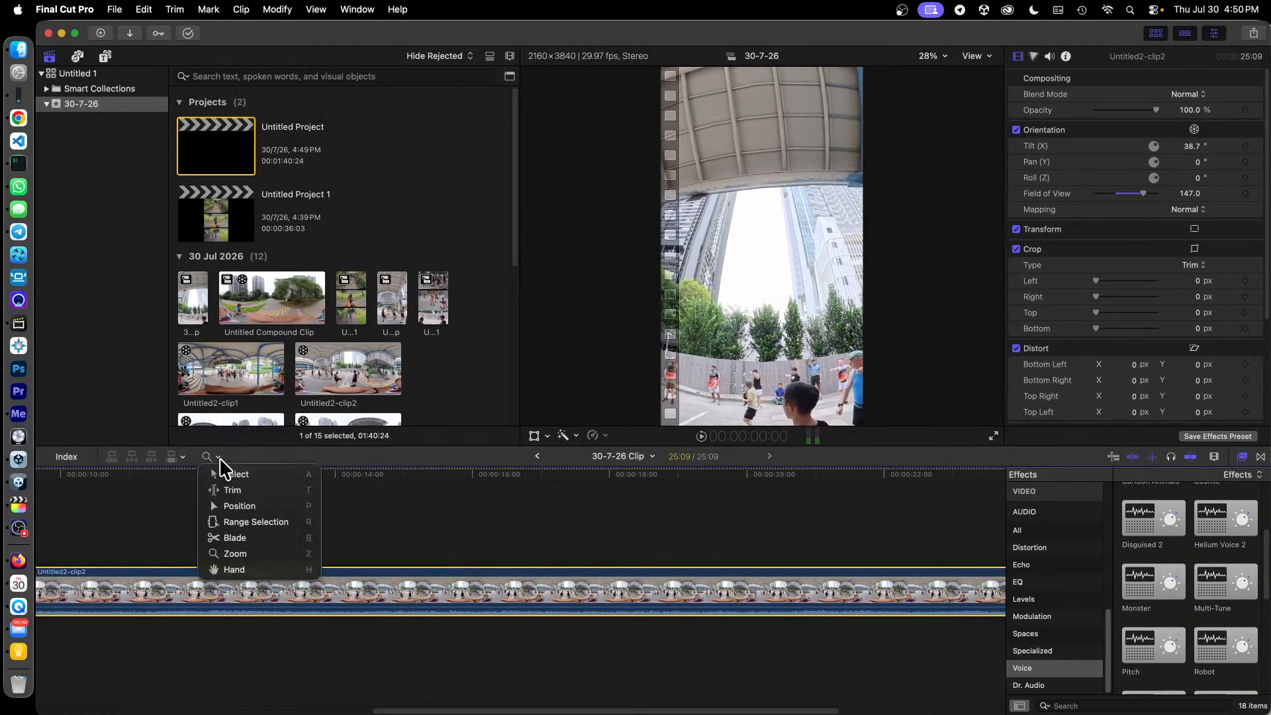
pyautogui.click(278, 475)
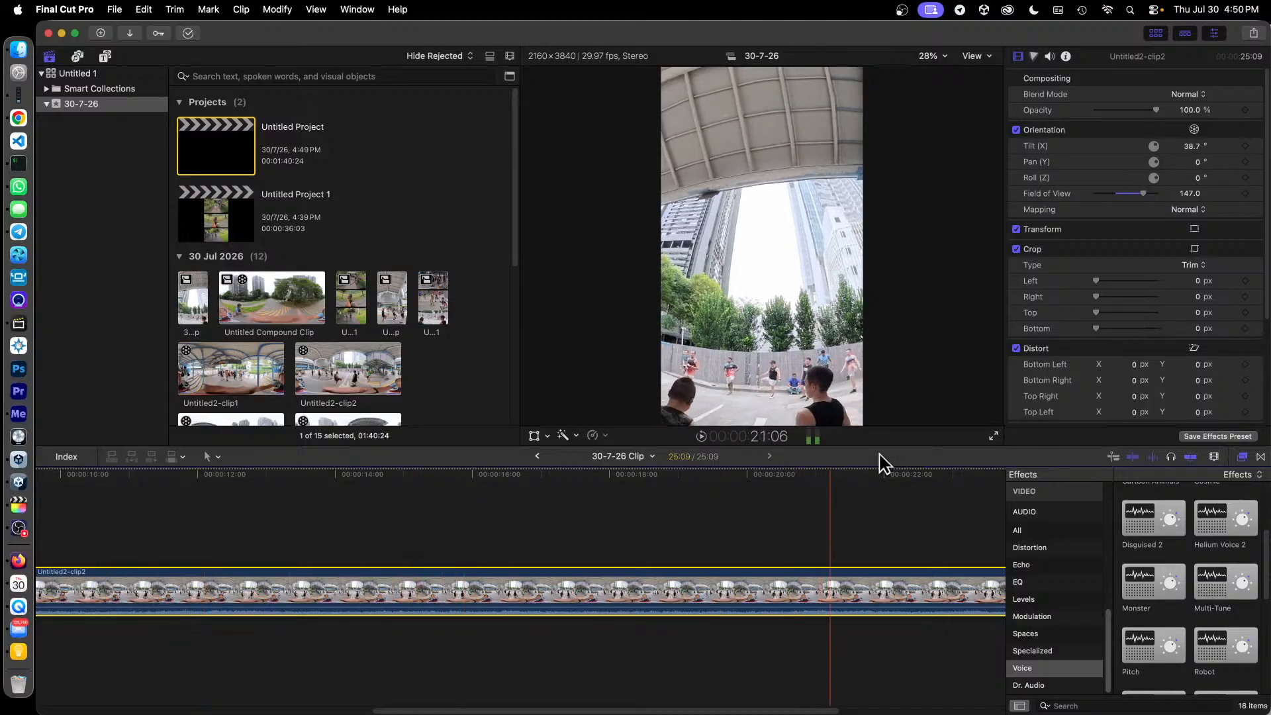
# Turn off skimming and scrub the playhead along the clip to about 18:28.
pyautogui.click(1138, 457)
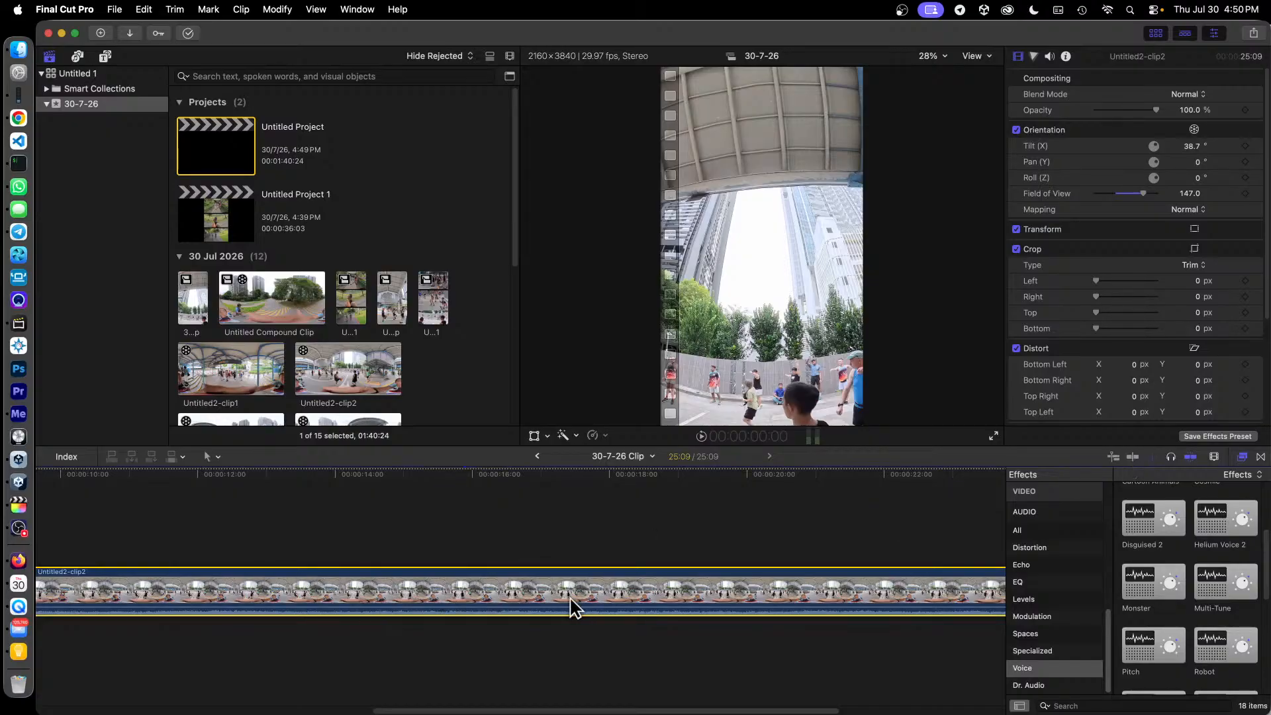
pyautogui.moveTo(217, 473); pyautogui.dragTo(577, 503)
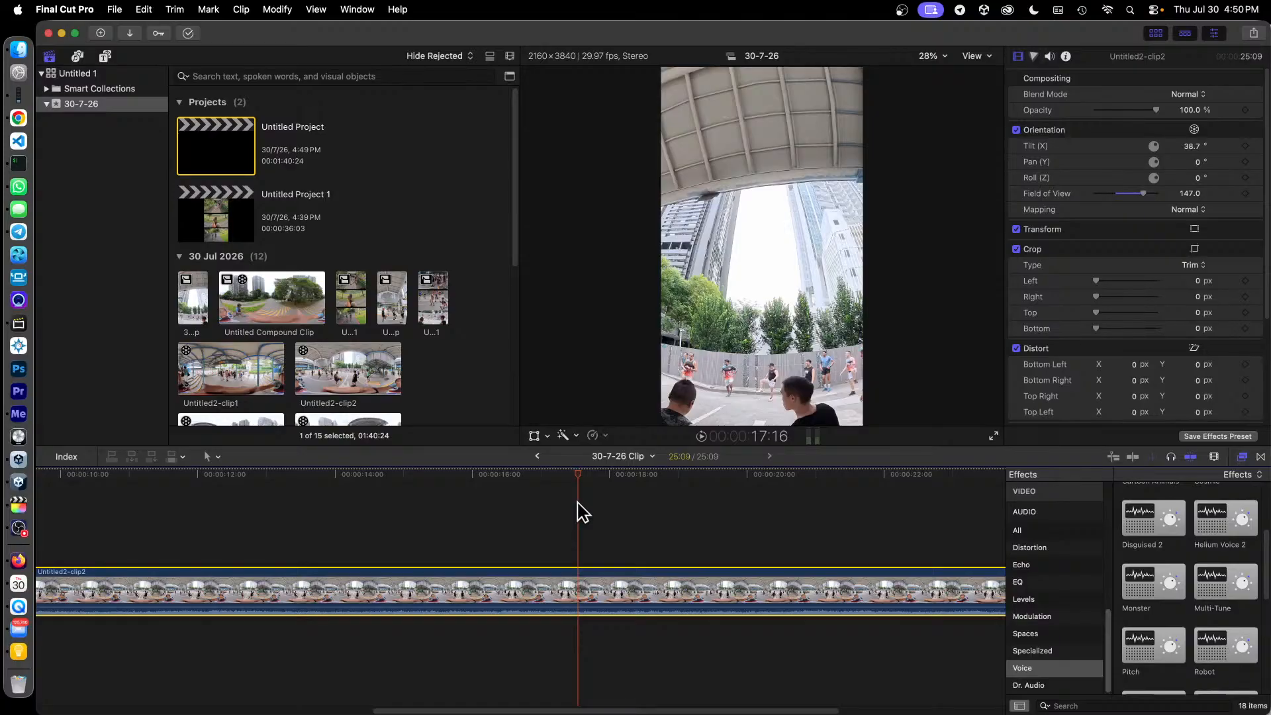
pyautogui.moveTo(578, 503); pyautogui.dragTo(202, 503)
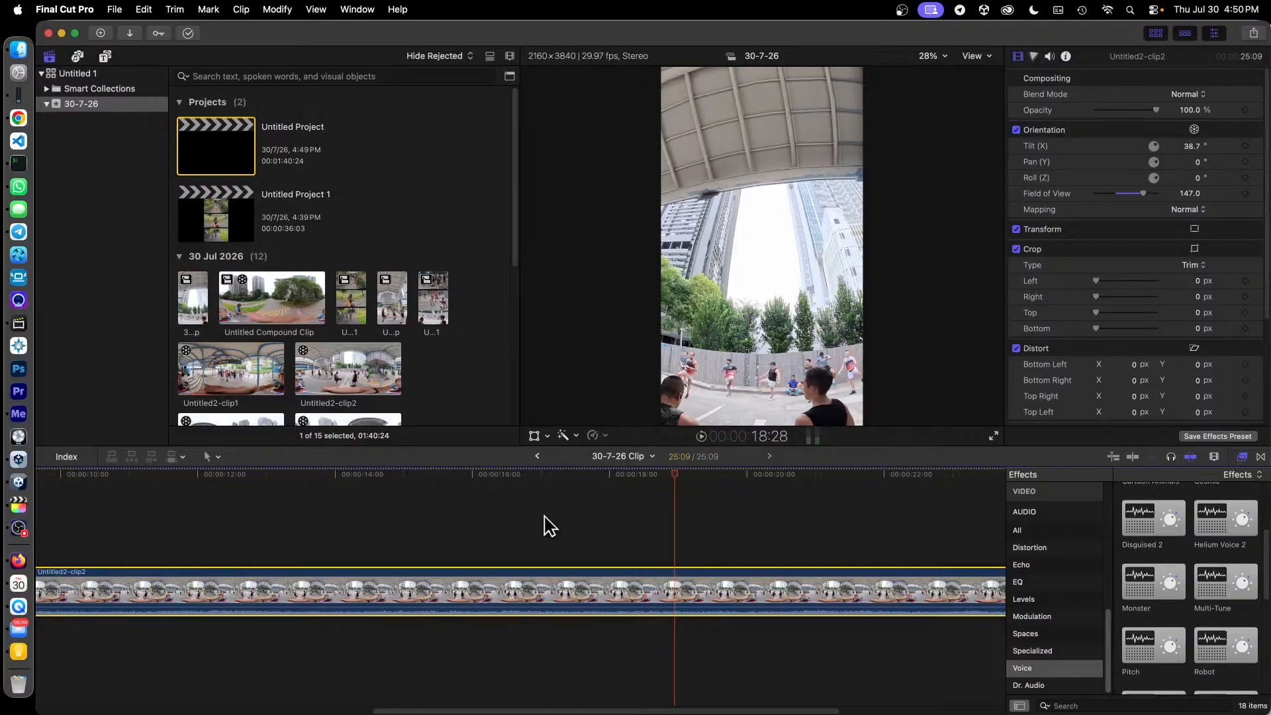
# Show the video animation of Untitled2-clip2 and set its Orientation lane to Pan (Y).
pyautogui.rightClick(532, 580)
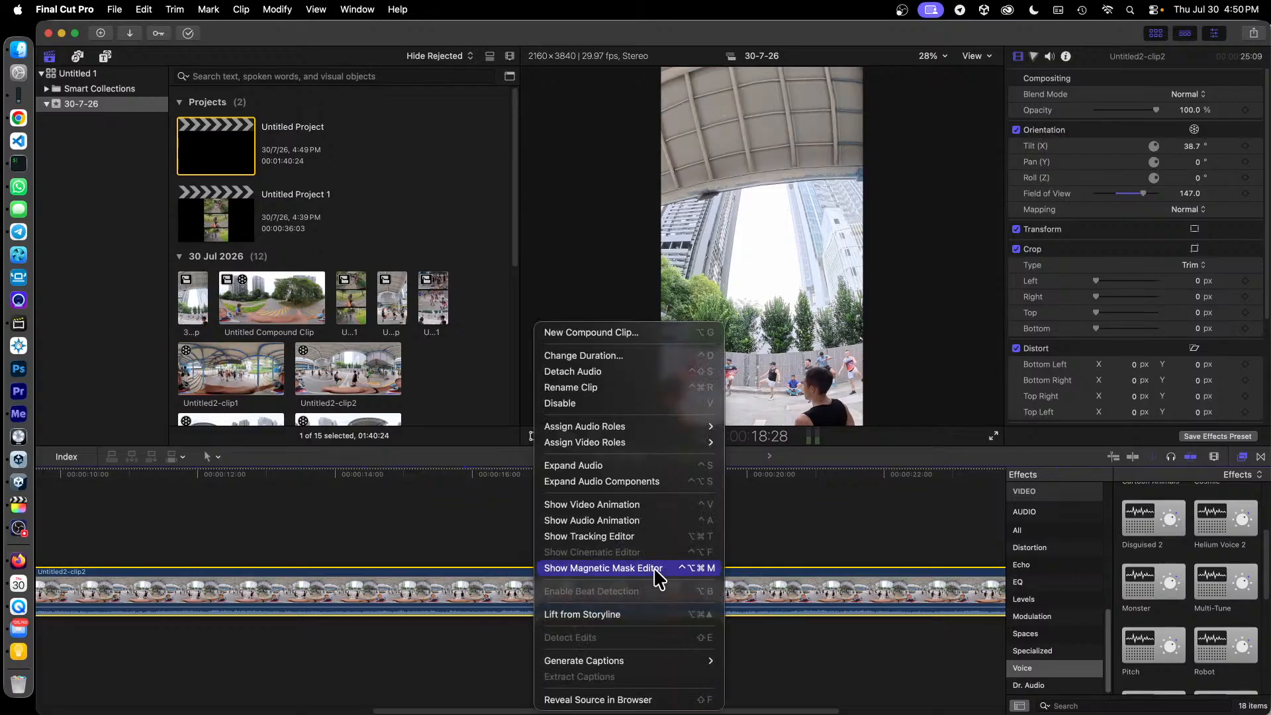
pyautogui.click(676, 517)
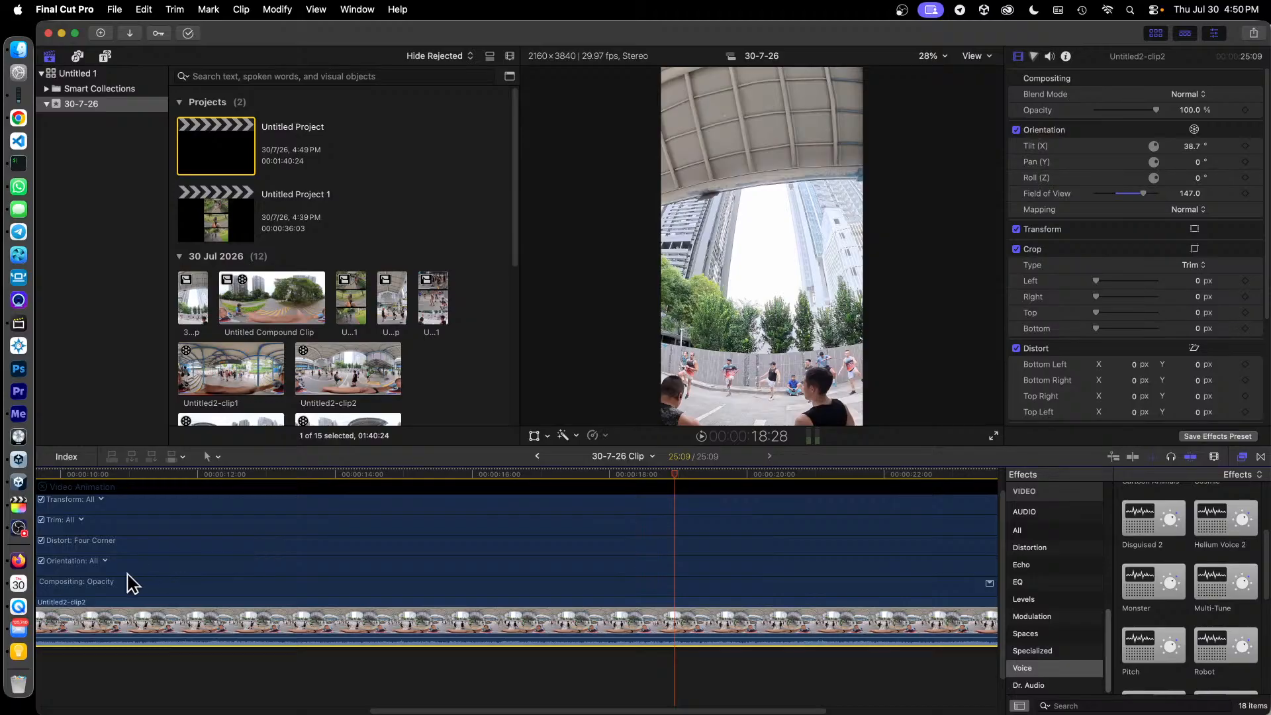
pyautogui.click(103, 561)
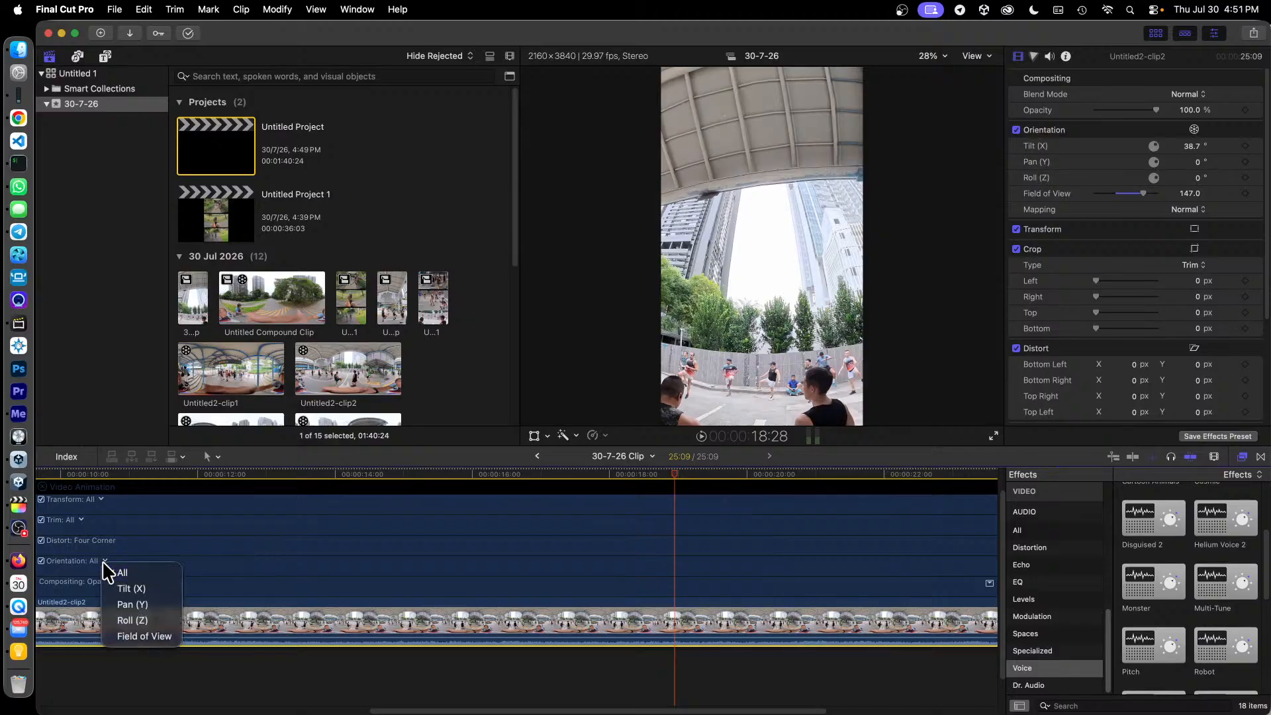
pyautogui.click(134, 604)
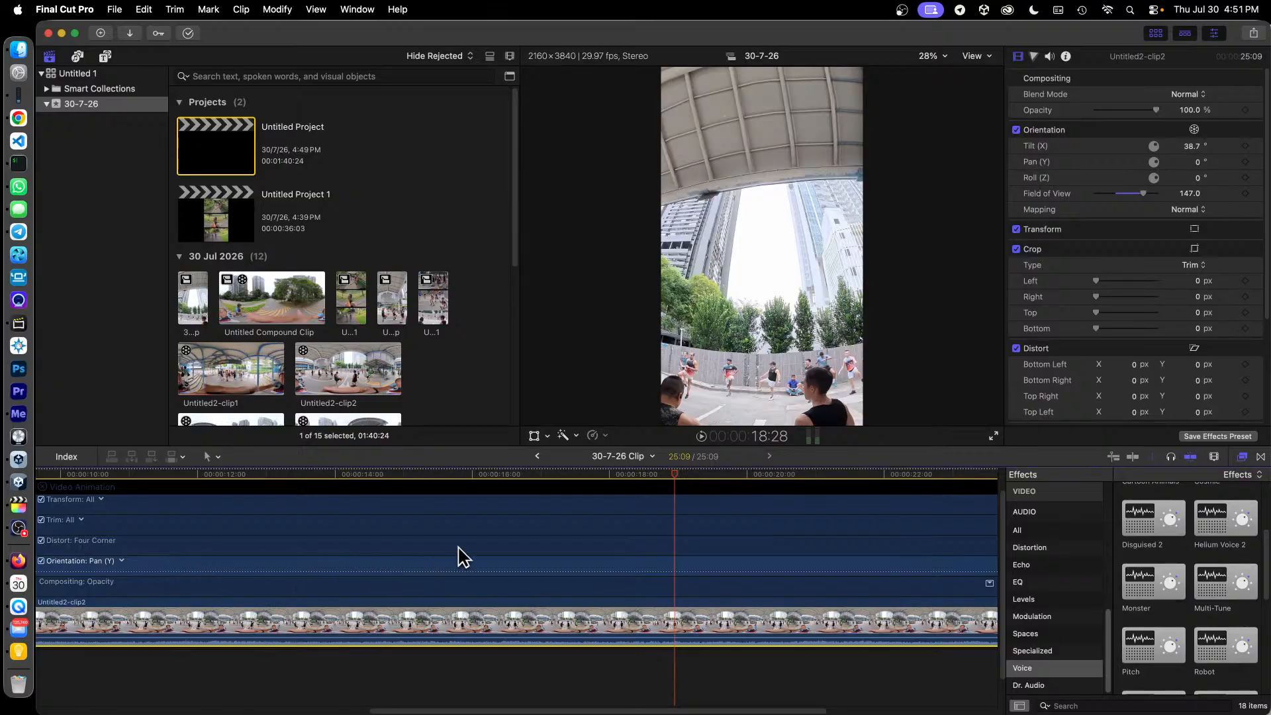
# Jump the playhead to timecode 10:00 and reposition it at about 14:06.
pyautogui.click(357, 475)
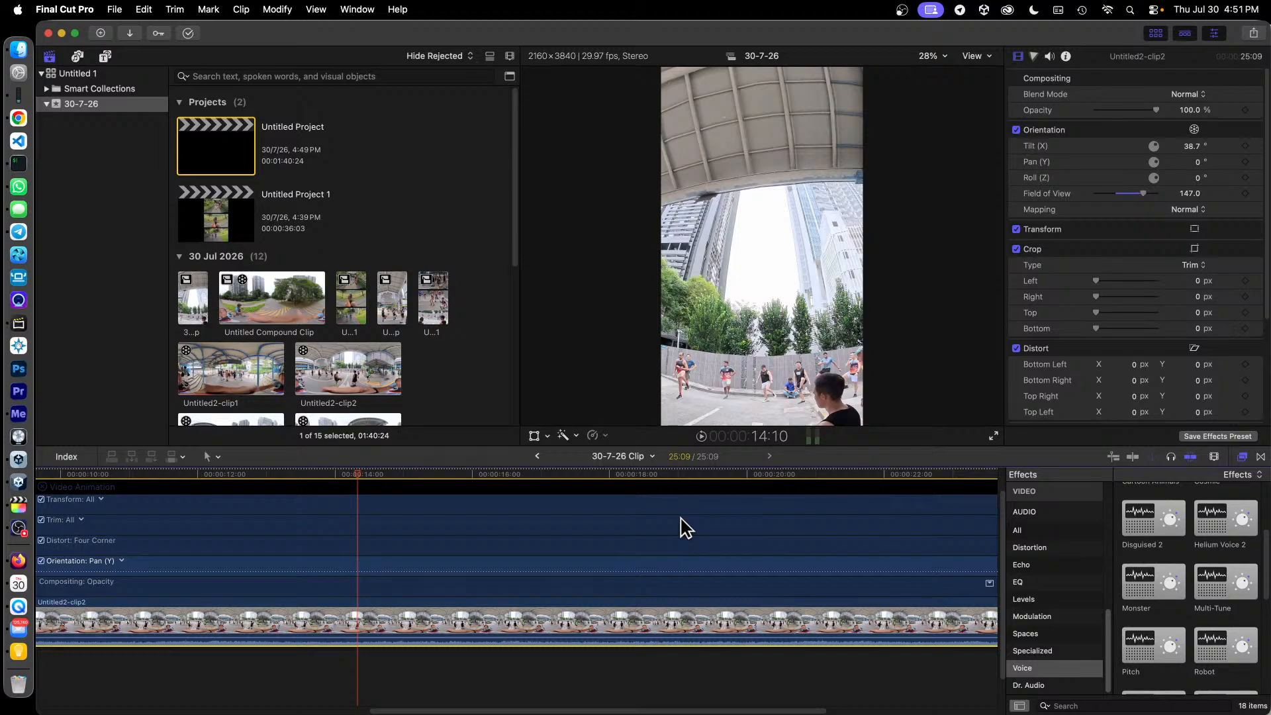
pyautogui.click(766, 434)
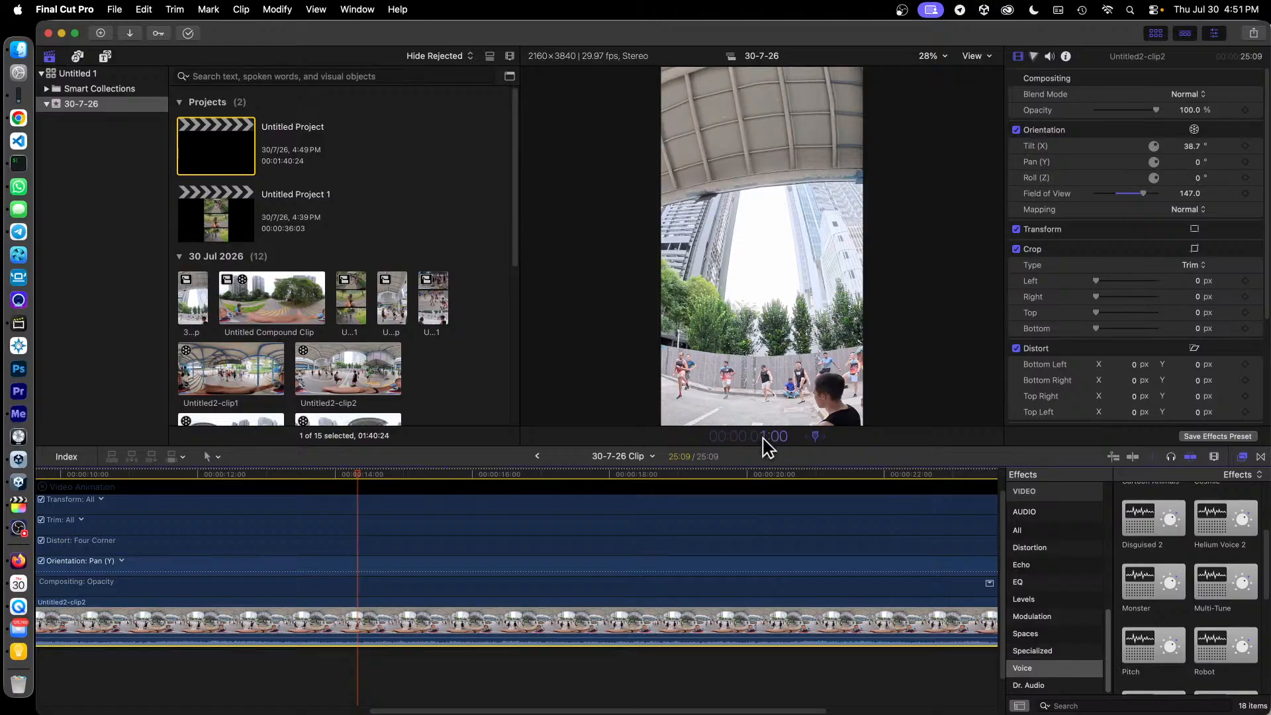
pyautogui.press('Return')
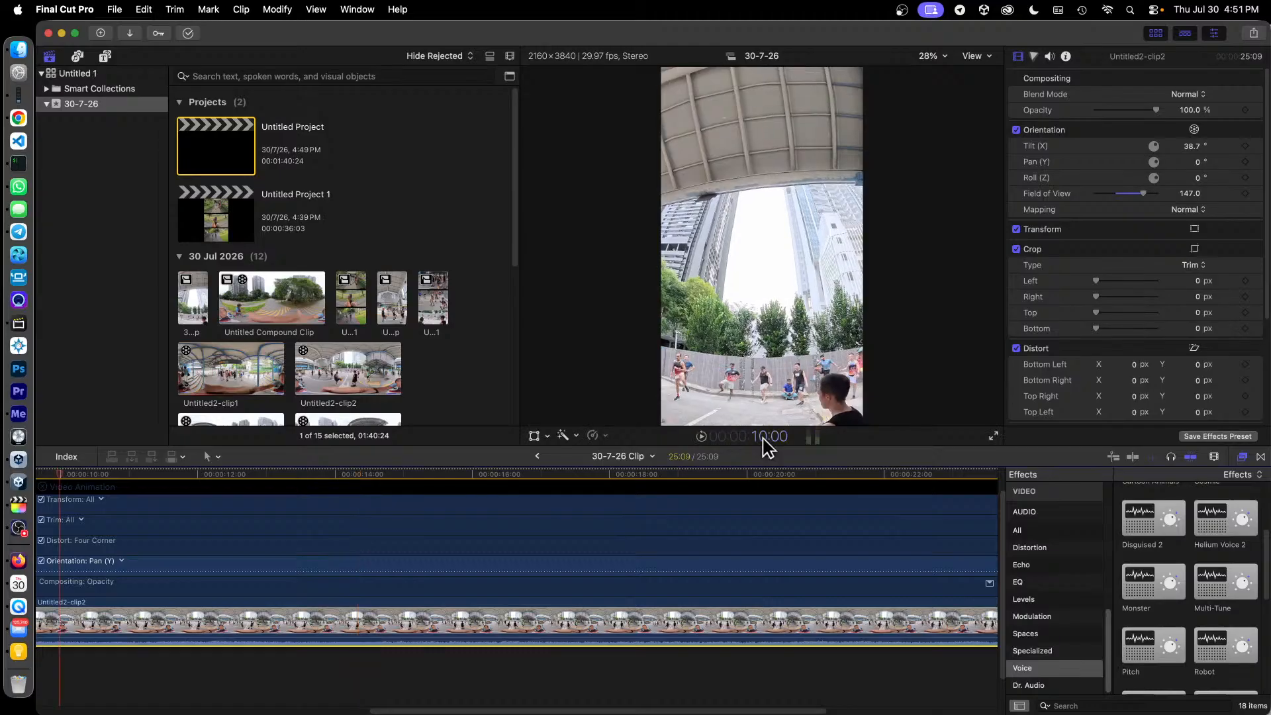
pyautogui.click(349, 476)
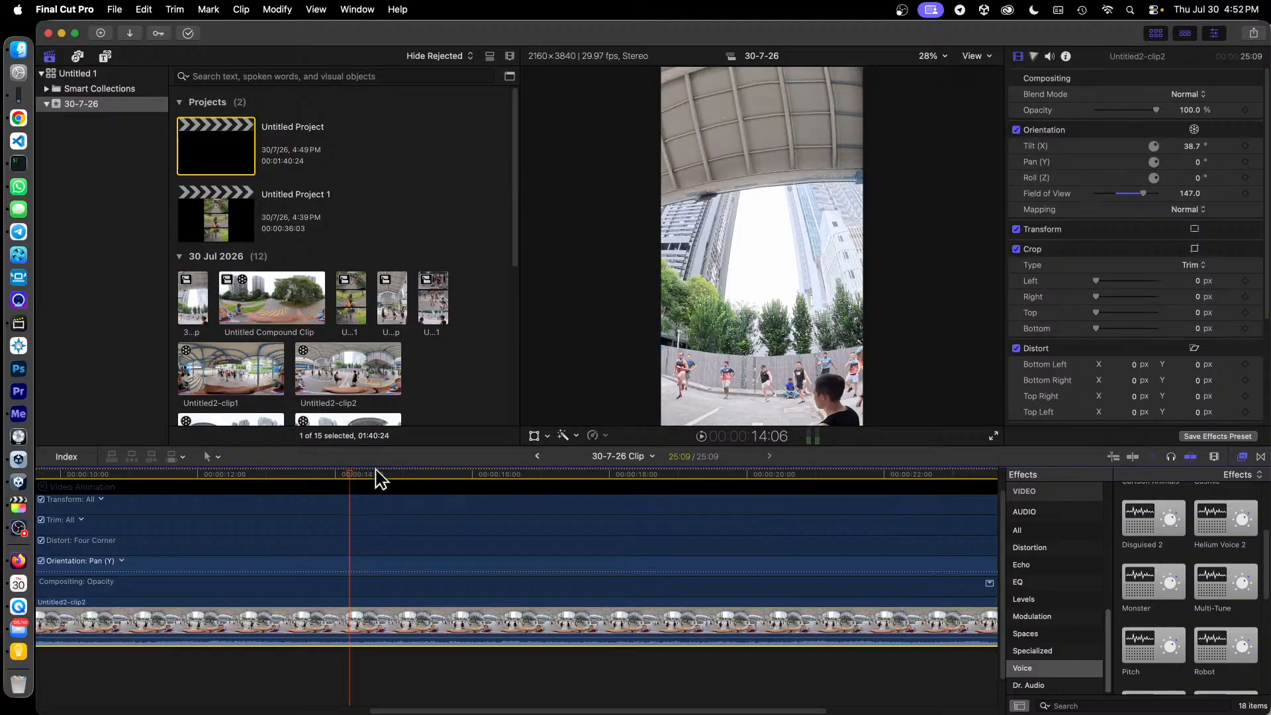
pyautogui.click(1232, 14)
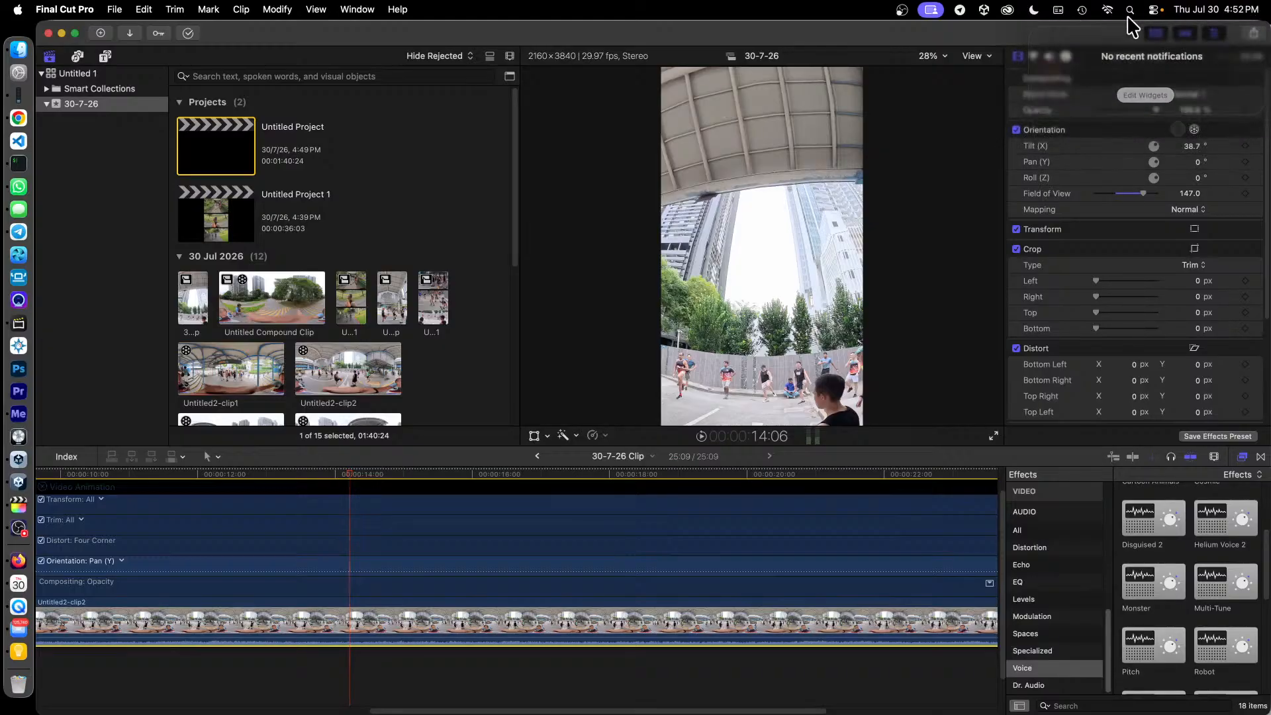
pyautogui.click(1153, 11)
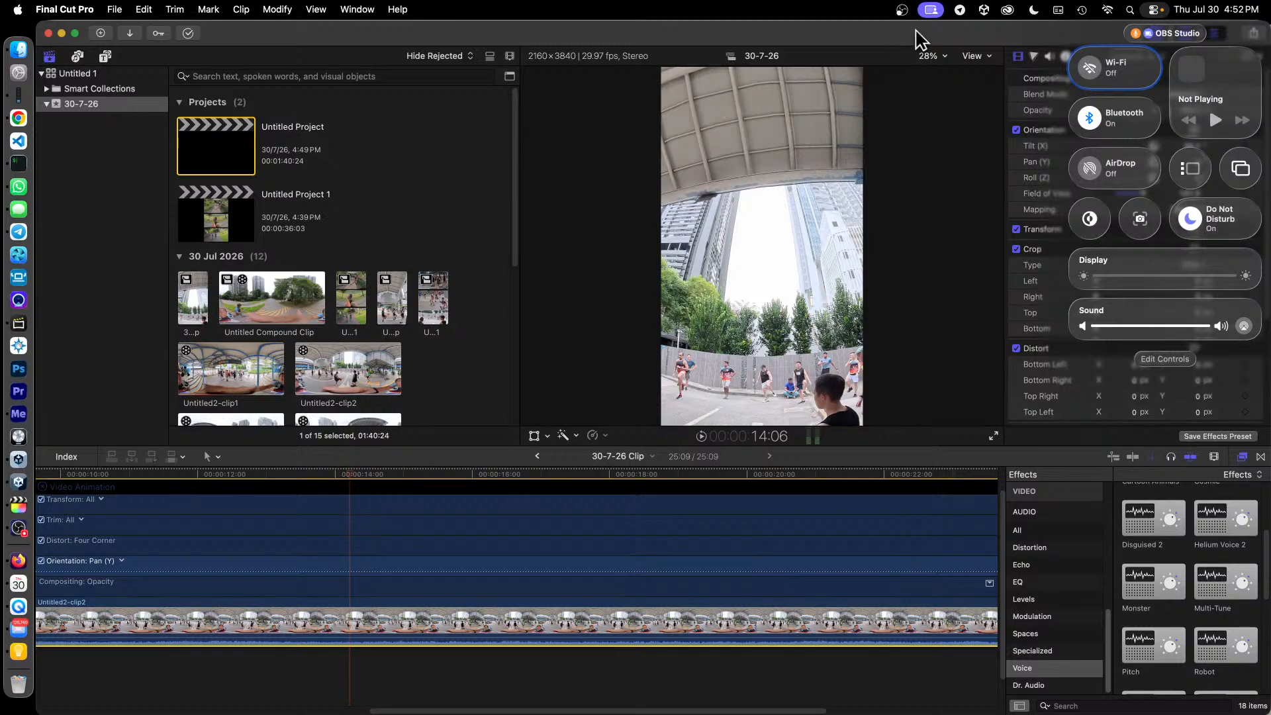
# Switch Do Not Disturb off and back on in the system Focus settings.
pyautogui.click(1212, 210)
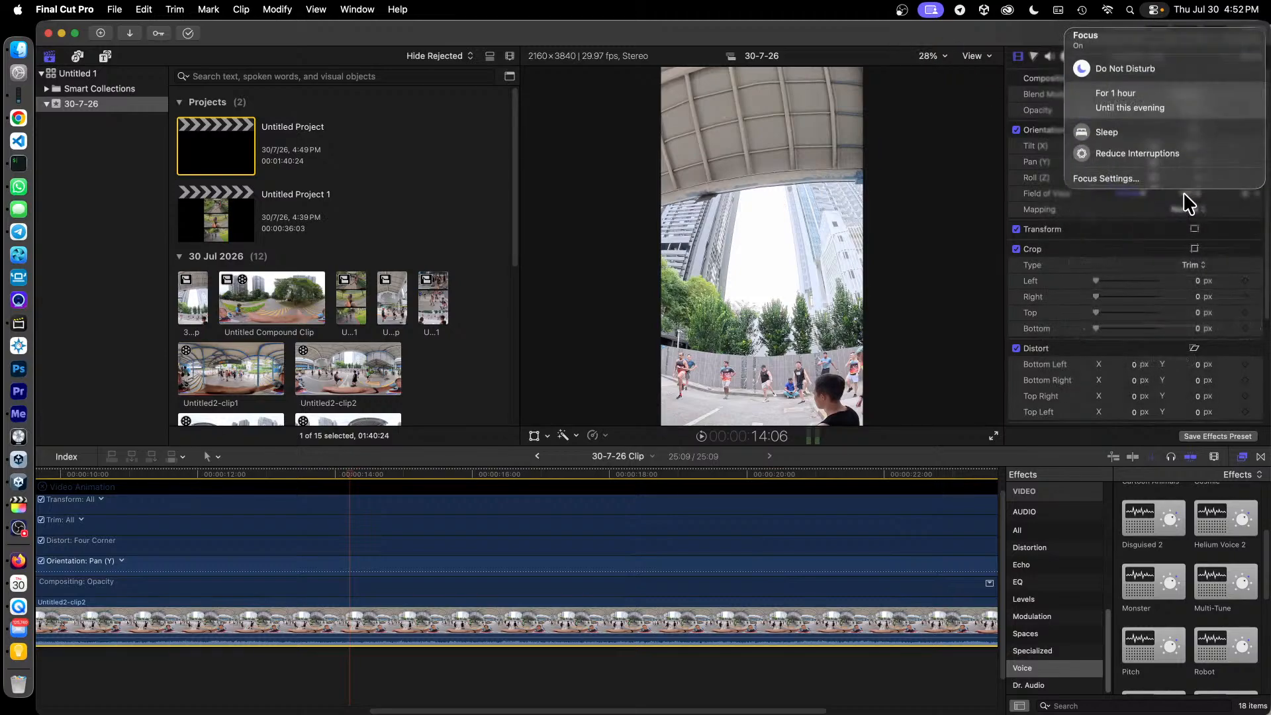
pyautogui.click(1129, 59)
pyautogui.click(1113, 59)
pyautogui.click(994, 34)
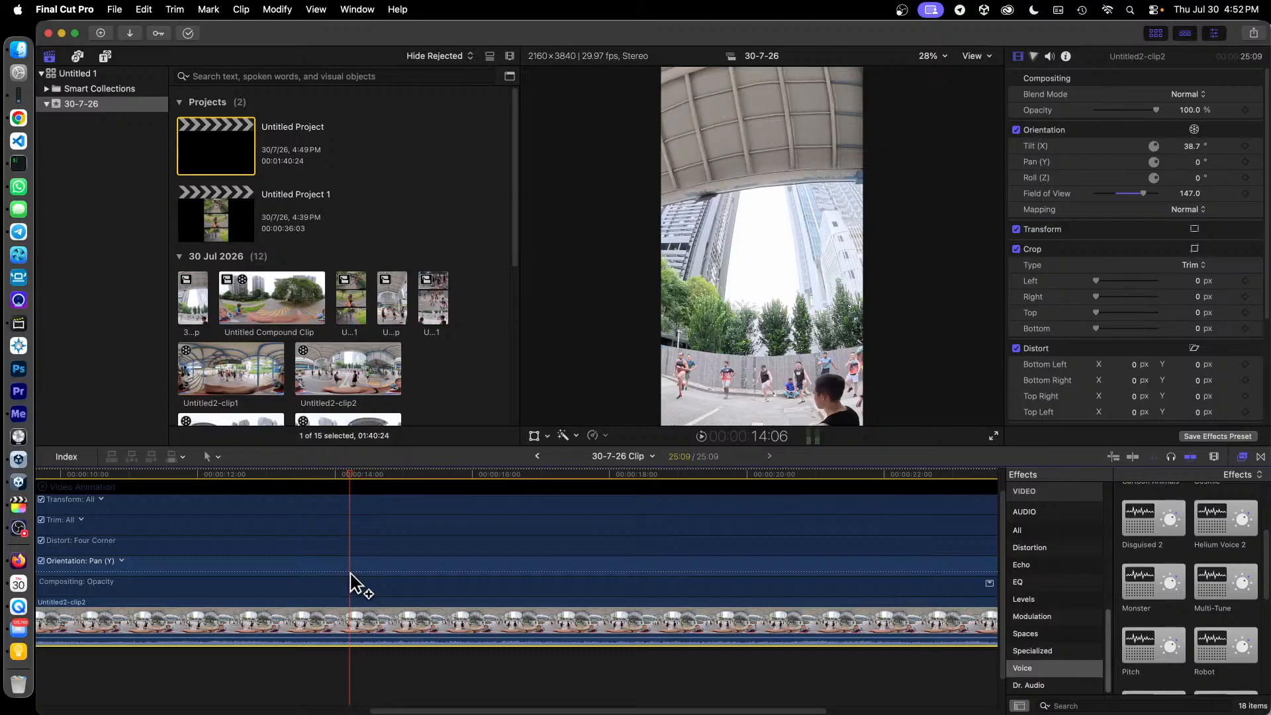
# Add Pan (Y) orientation keyframes to Untitled2-clip2 at 14:06 and 18:15, setting the pan to 73.0° at the second one.
pyautogui.keyDown('alt'); pyautogui.click(350, 571); pyautogui.keyUp('alt')
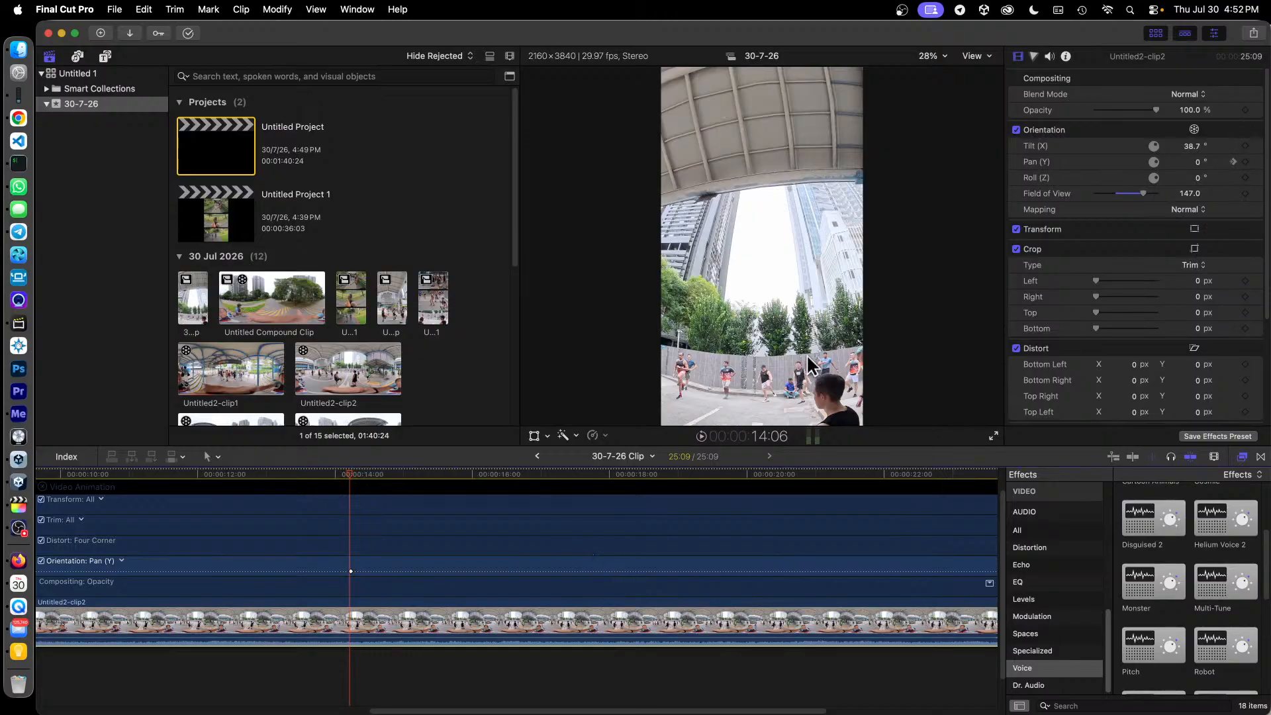
pyautogui.click(641, 476)
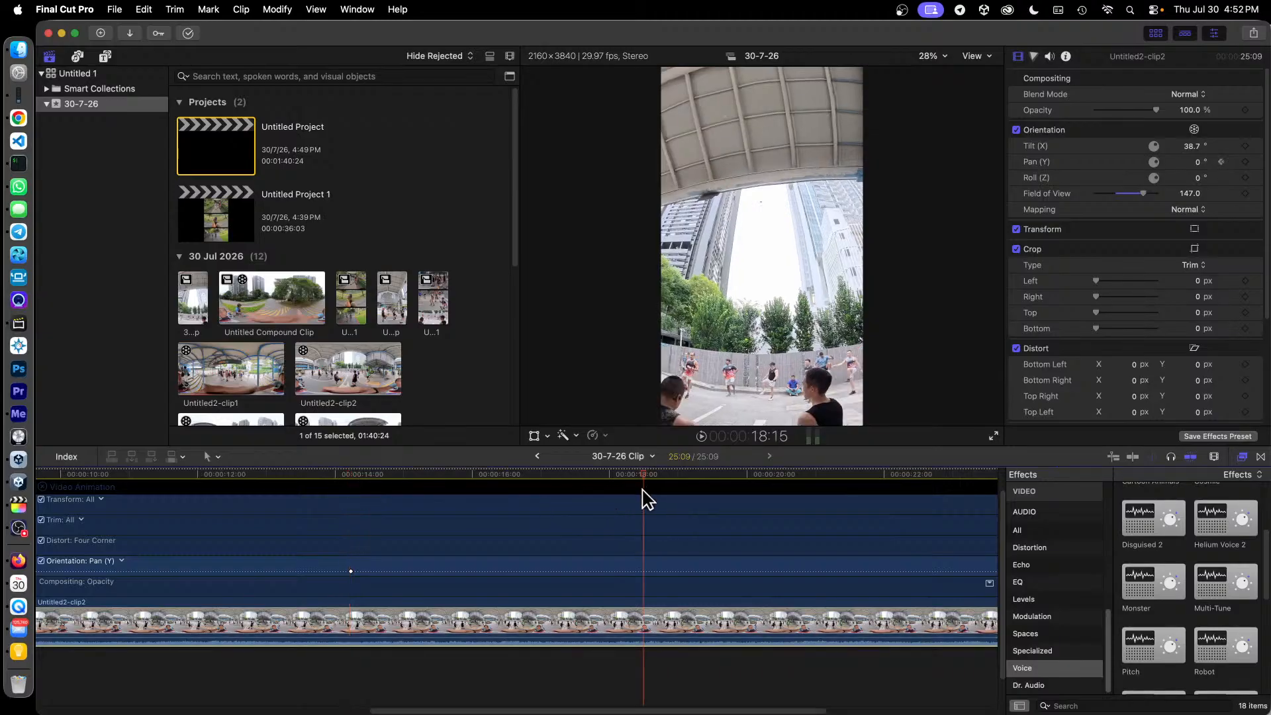
pyautogui.keyDown('alt'); pyautogui.click(644, 572); pyautogui.keyUp('alt')
pyautogui.moveTo(1197, 163); pyautogui.dragTo(1197, 113)
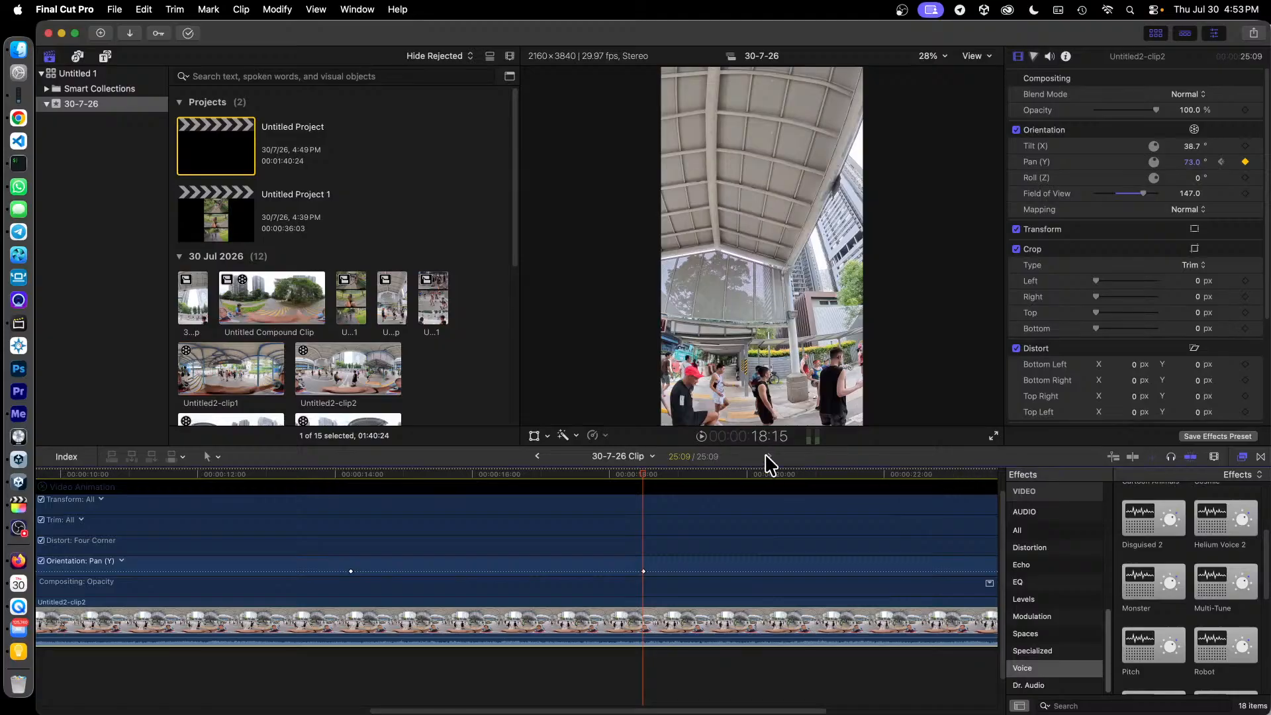
# Scrub and play back the section from about 13 to 19 seconds to review the pan between the two keyframes.
pyautogui.click(287, 475)
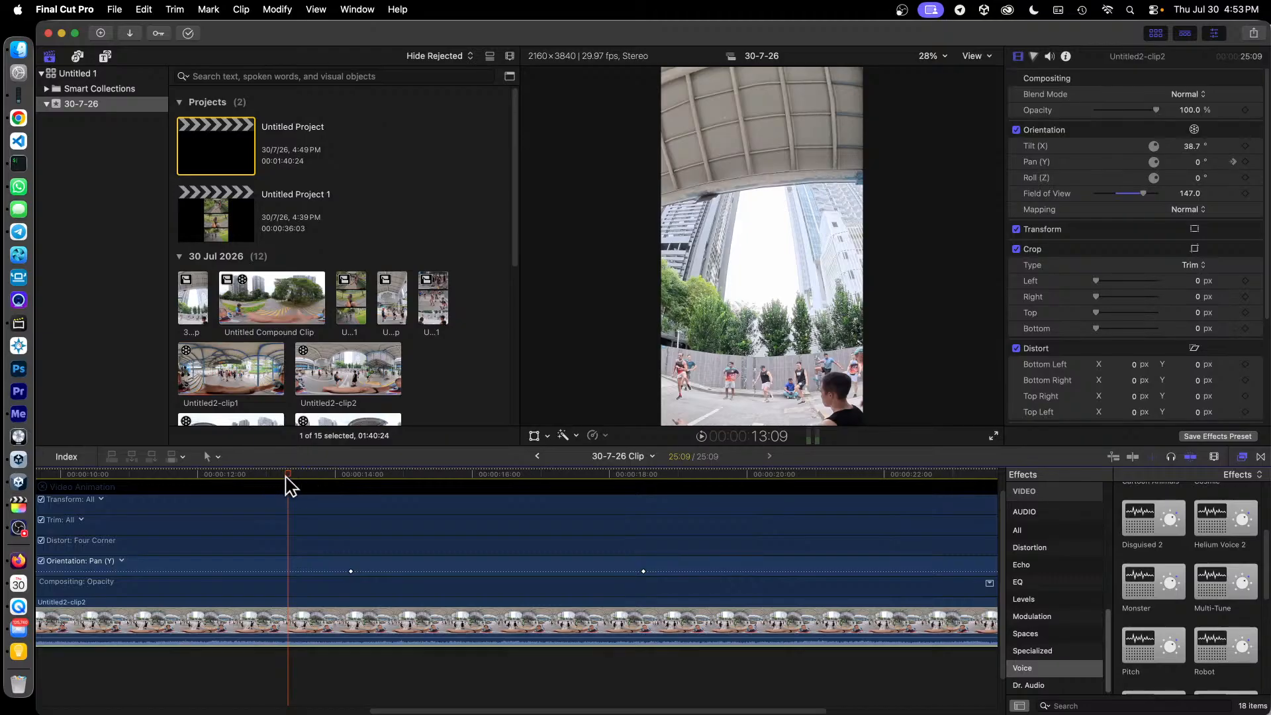
pyautogui.click(289, 475)
pyautogui.moveTo(289, 475); pyautogui.dragTo(704, 556)
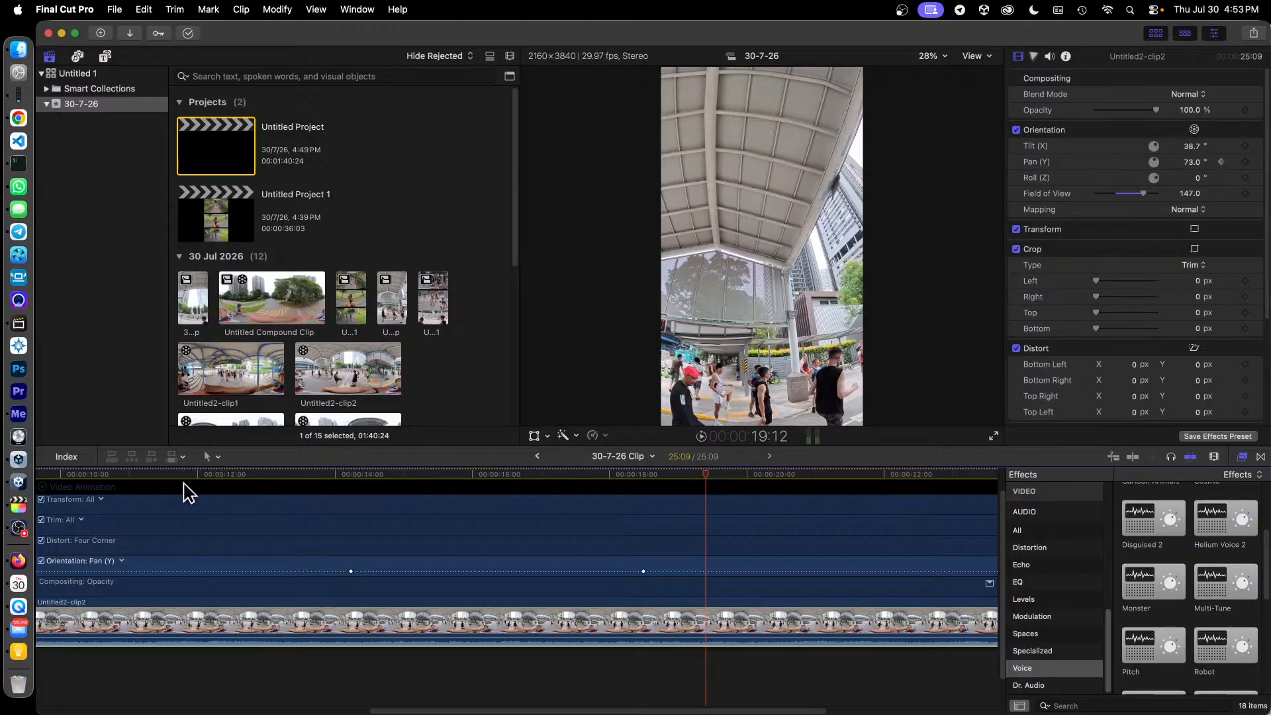
pyautogui.click(223, 483)
pyautogui.press('space')
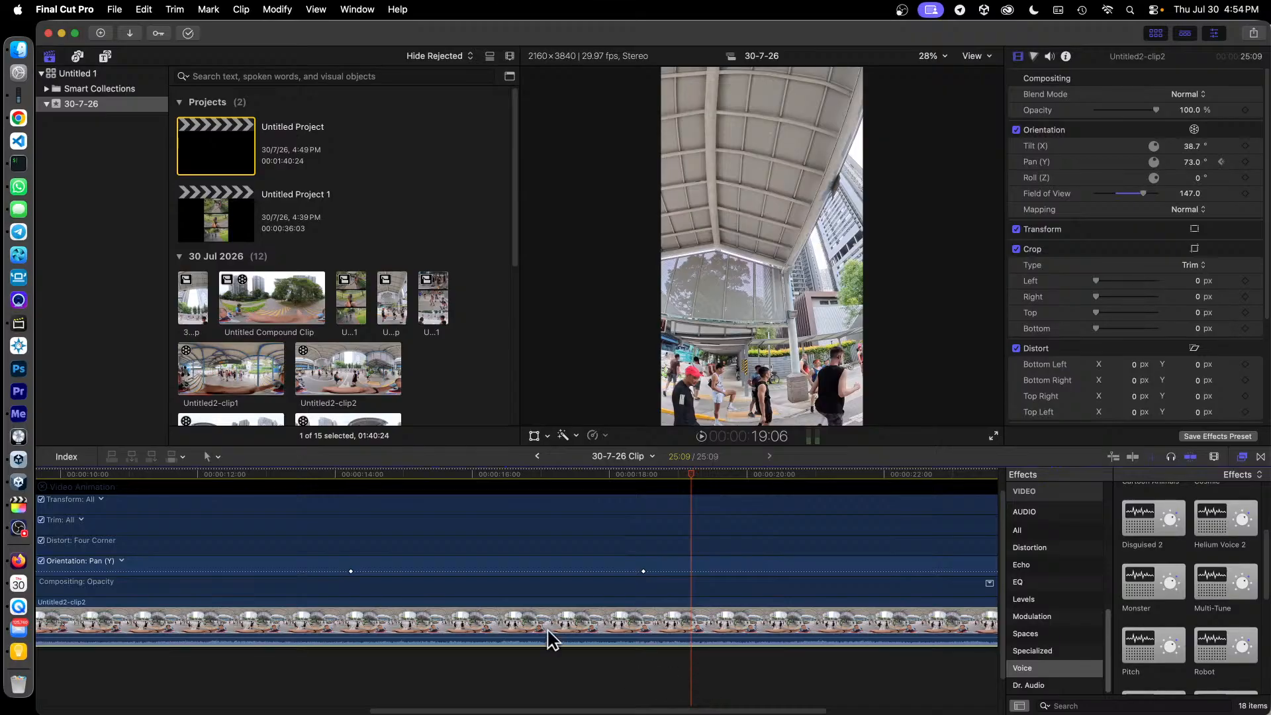
pyautogui.click(265, 473)
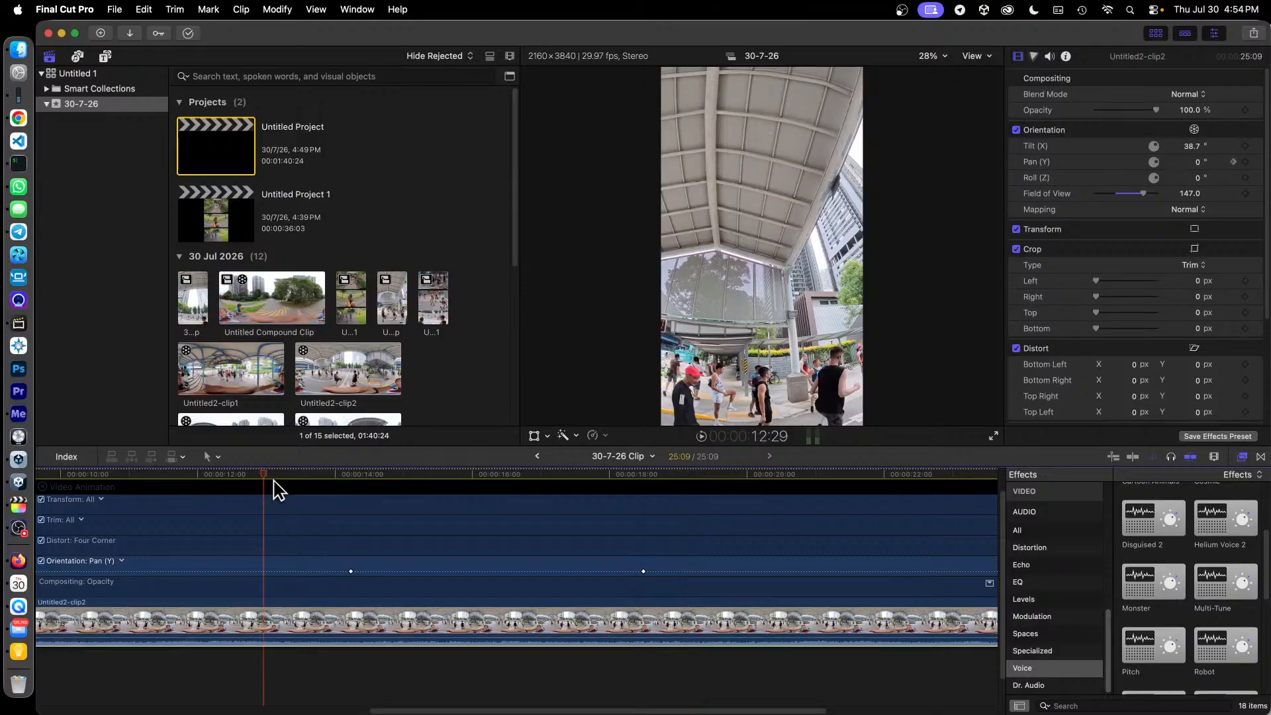
pyautogui.press('space')
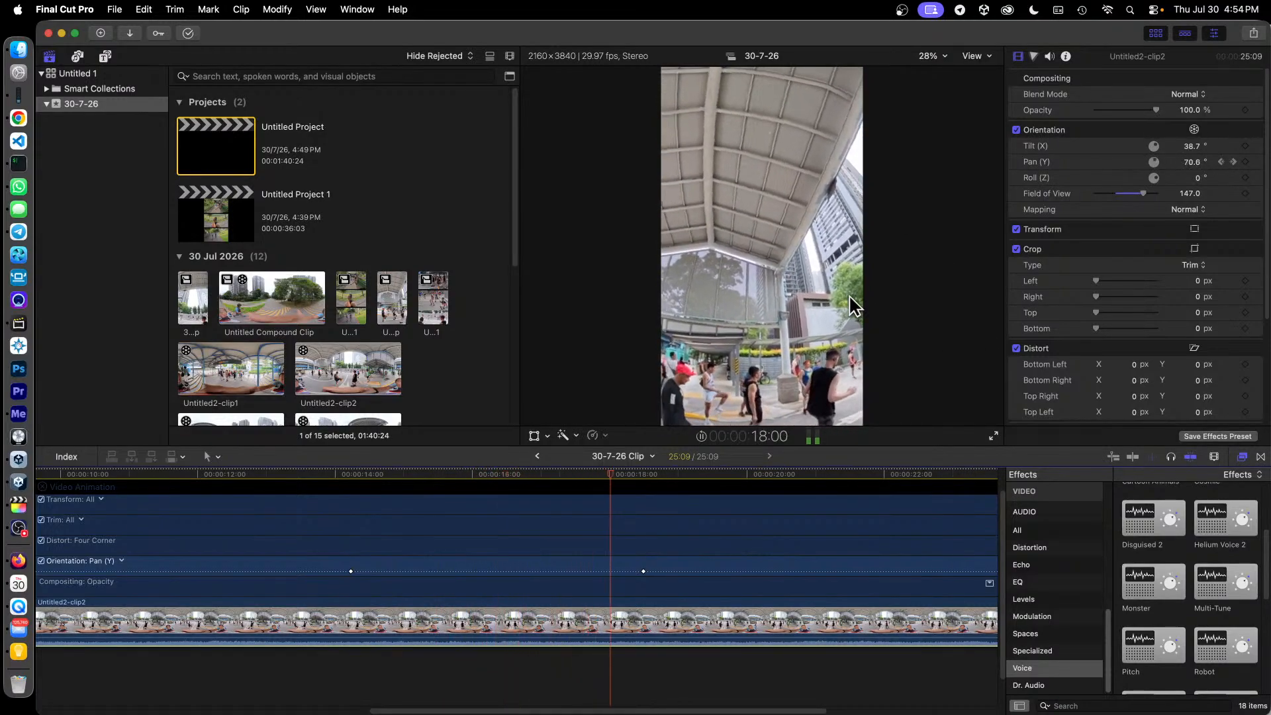
pyautogui.press('space')
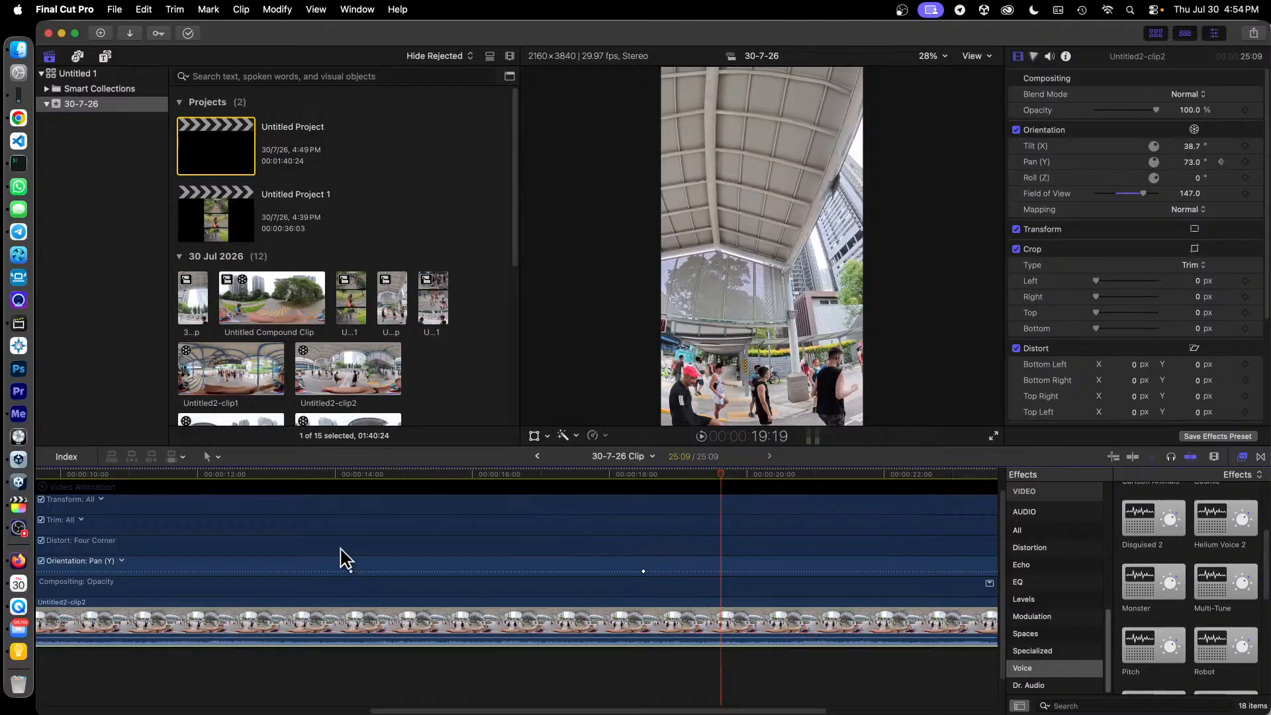
pyautogui.keyDown('alt'); pyautogui.click(351, 570); pyautogui.keyUp('alt')
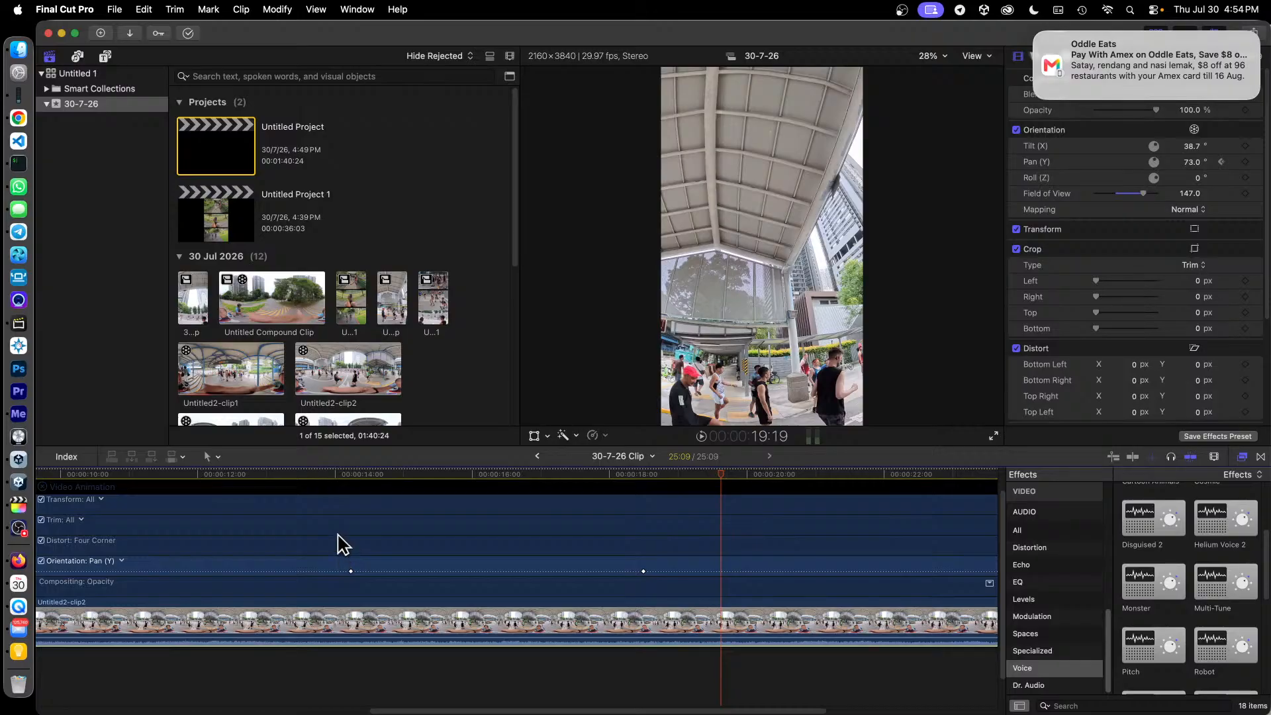
# Set the system's Do Not Disturb focus to stay on until this evening.
pyautogui.click(1037, 34)
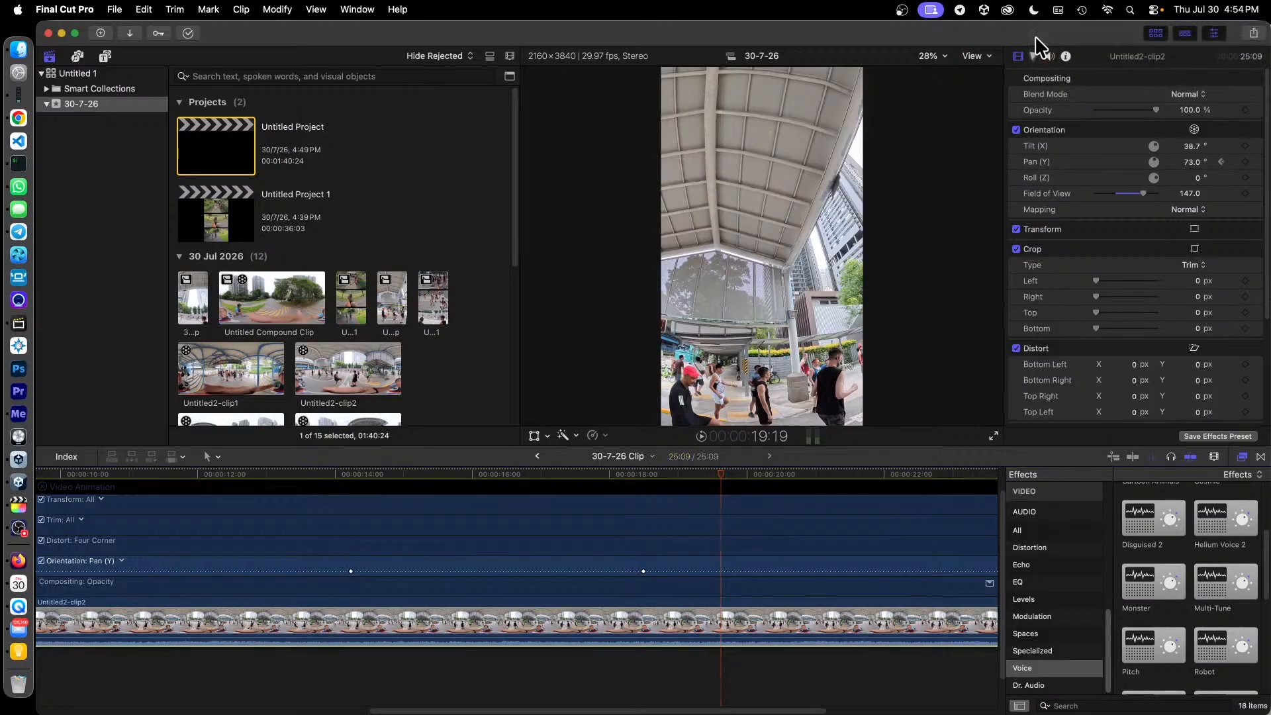
pyautogui.click(1153, 11)
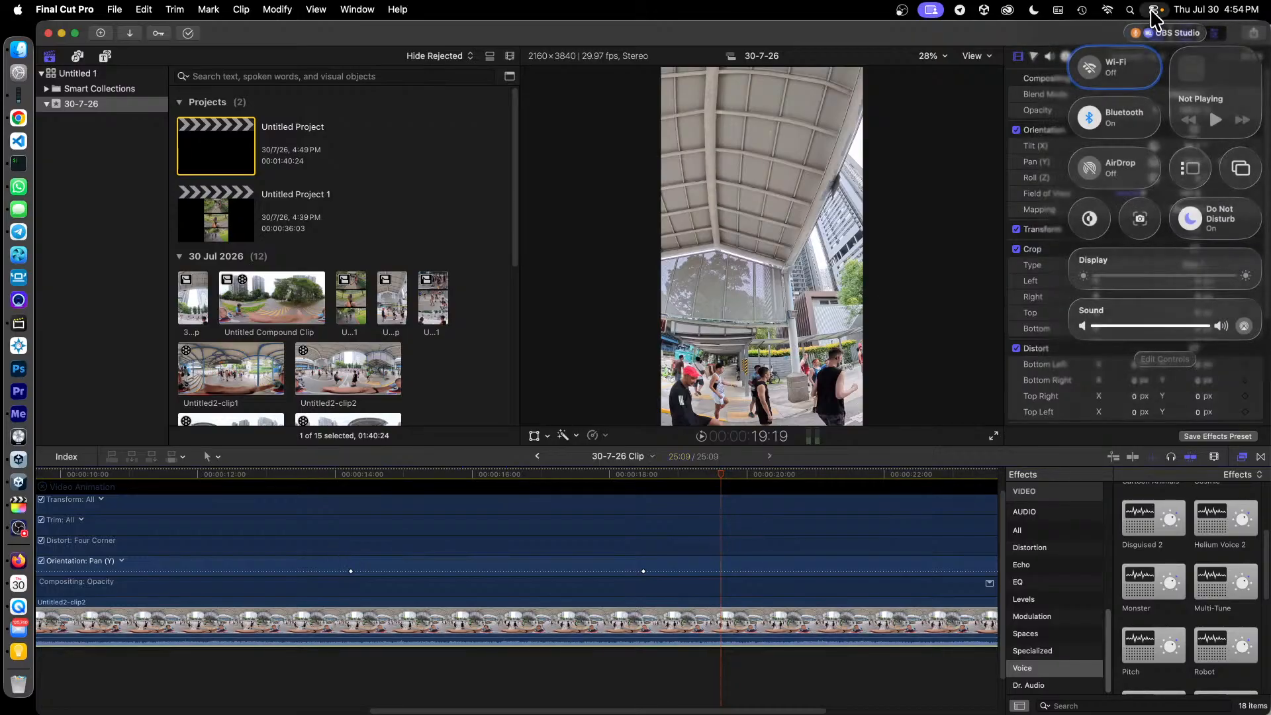
pyautogui.click(1219, 214)
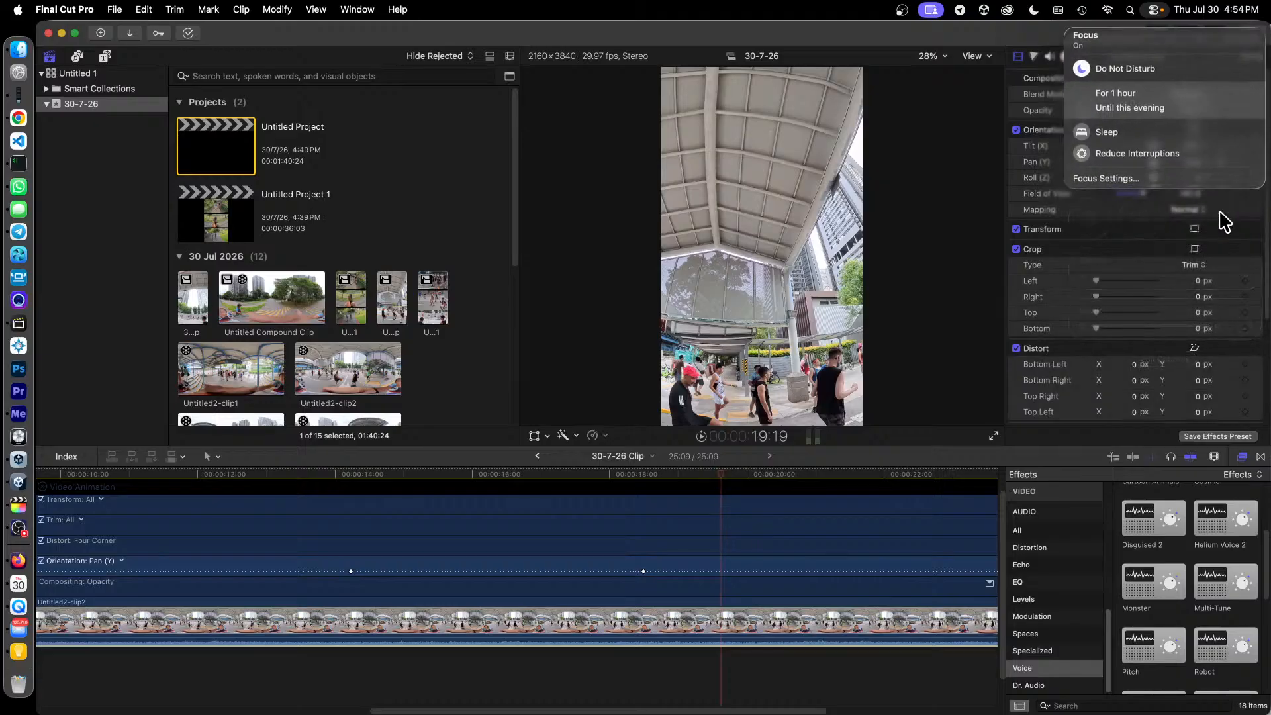
pyautogui.click(1143, 68)
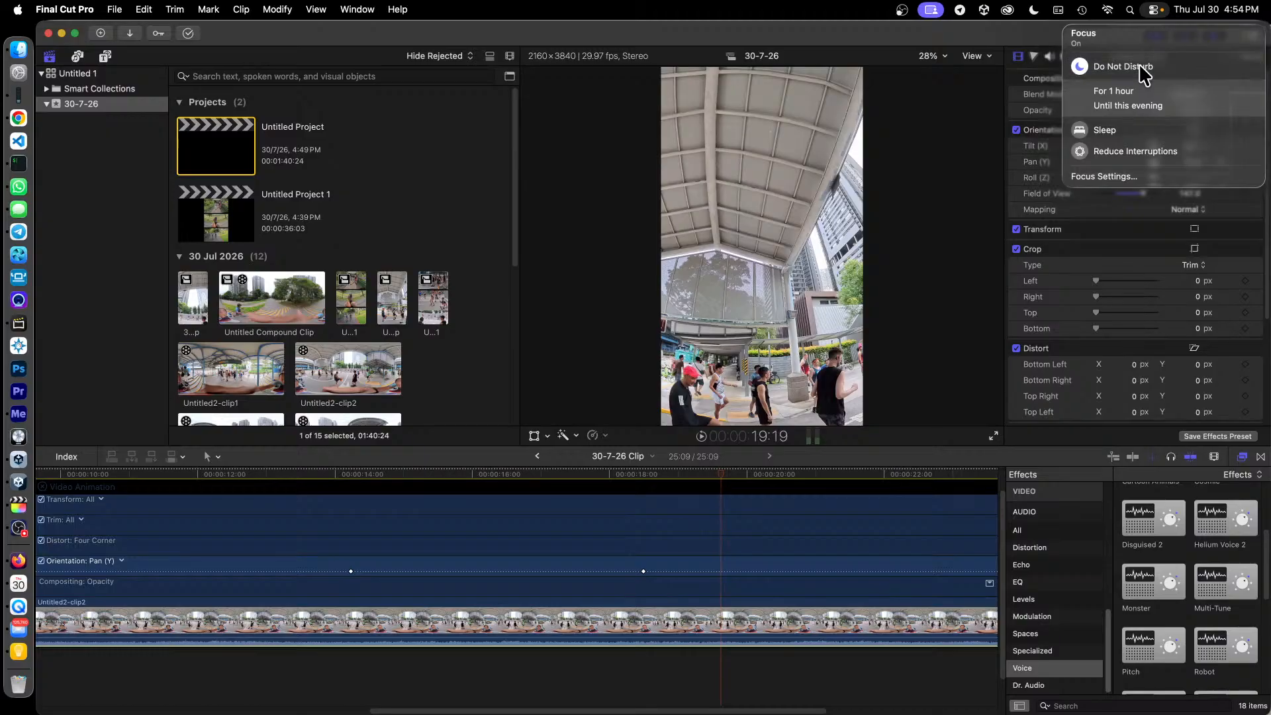
pyautogui.click(1143, 68)
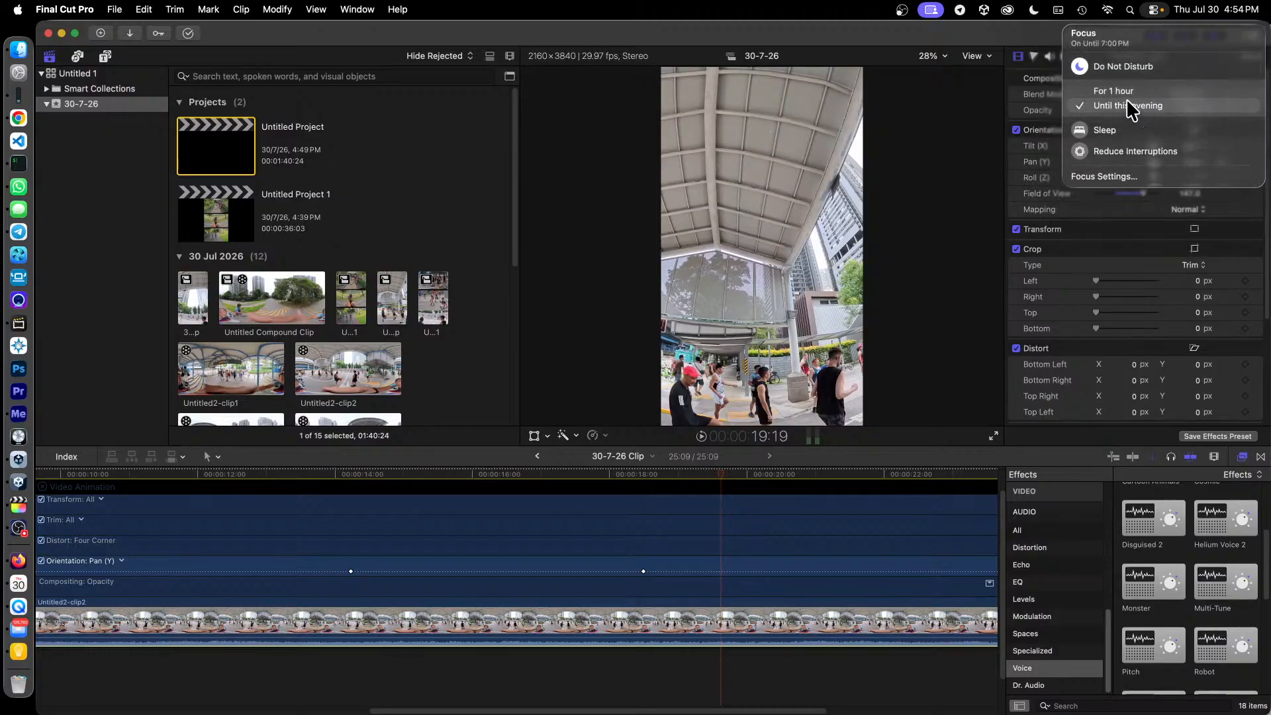
pyautogui.click(1015, 41)
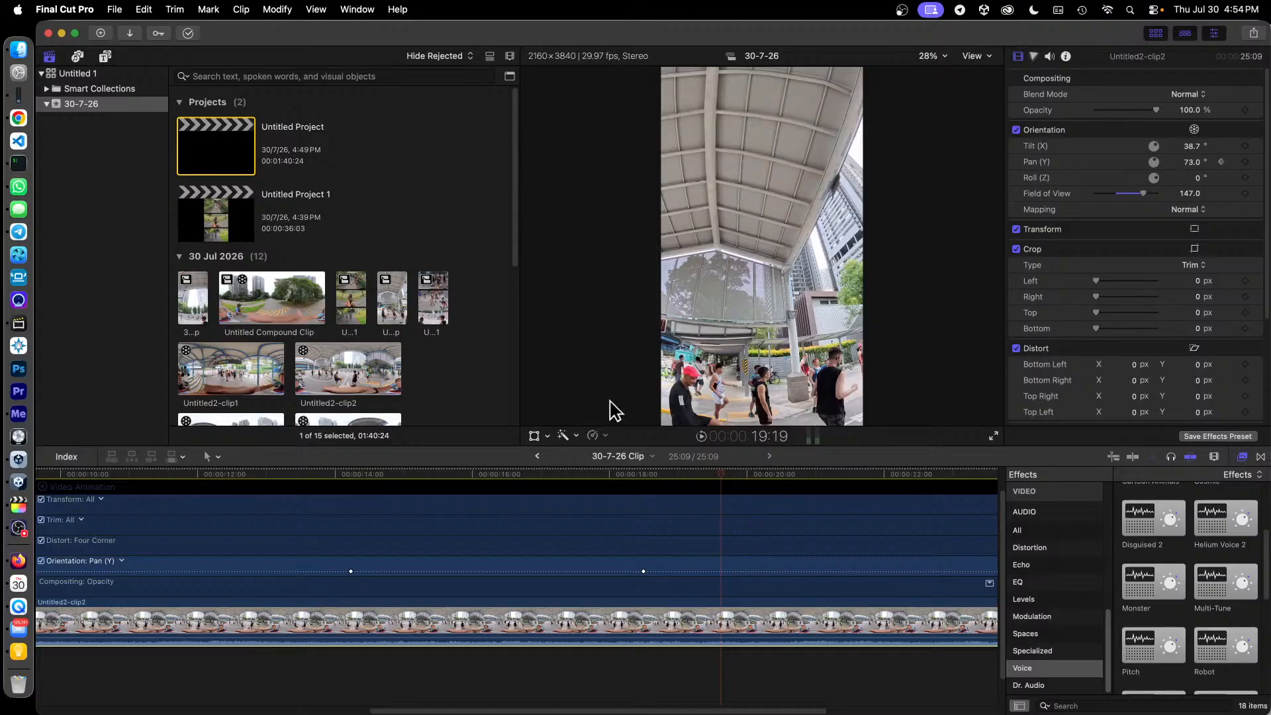
# Return to the Untitled Project Clip 1 timeline and select Untitled2-clip3 with the playhead at about 21:21.
pyautogui.click(537, 456)
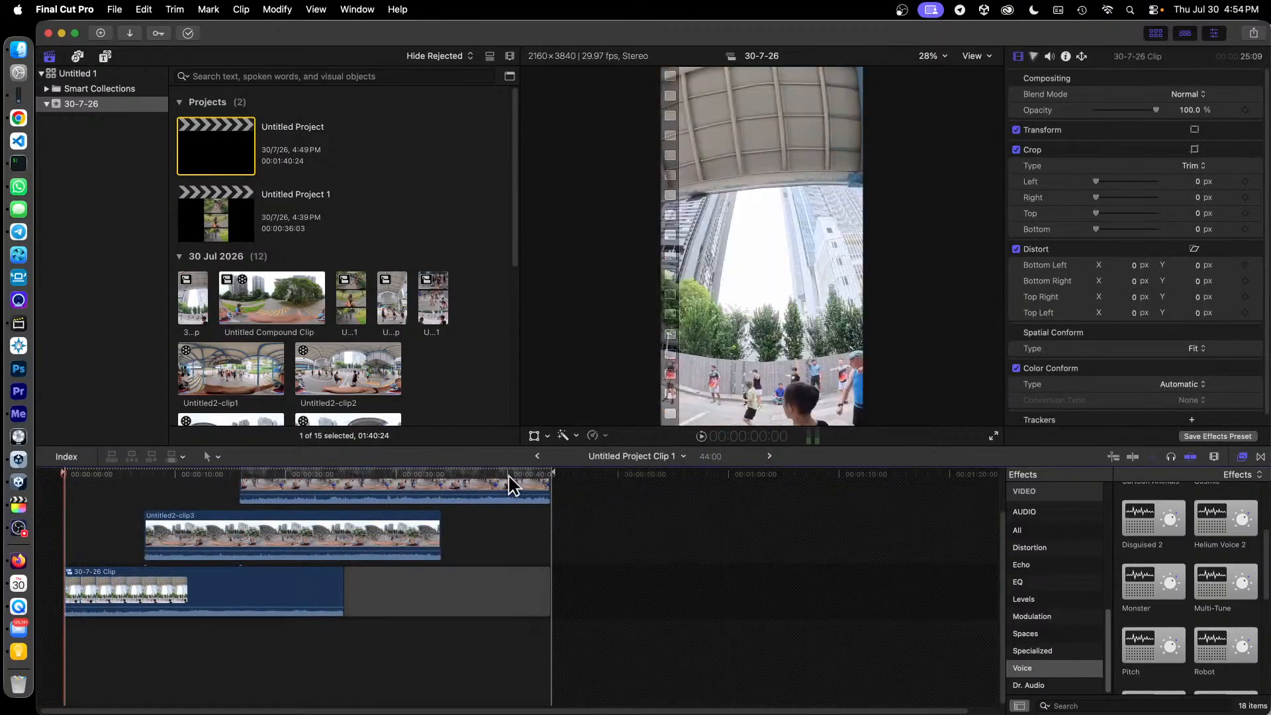
pyautogui.click(304, 473)
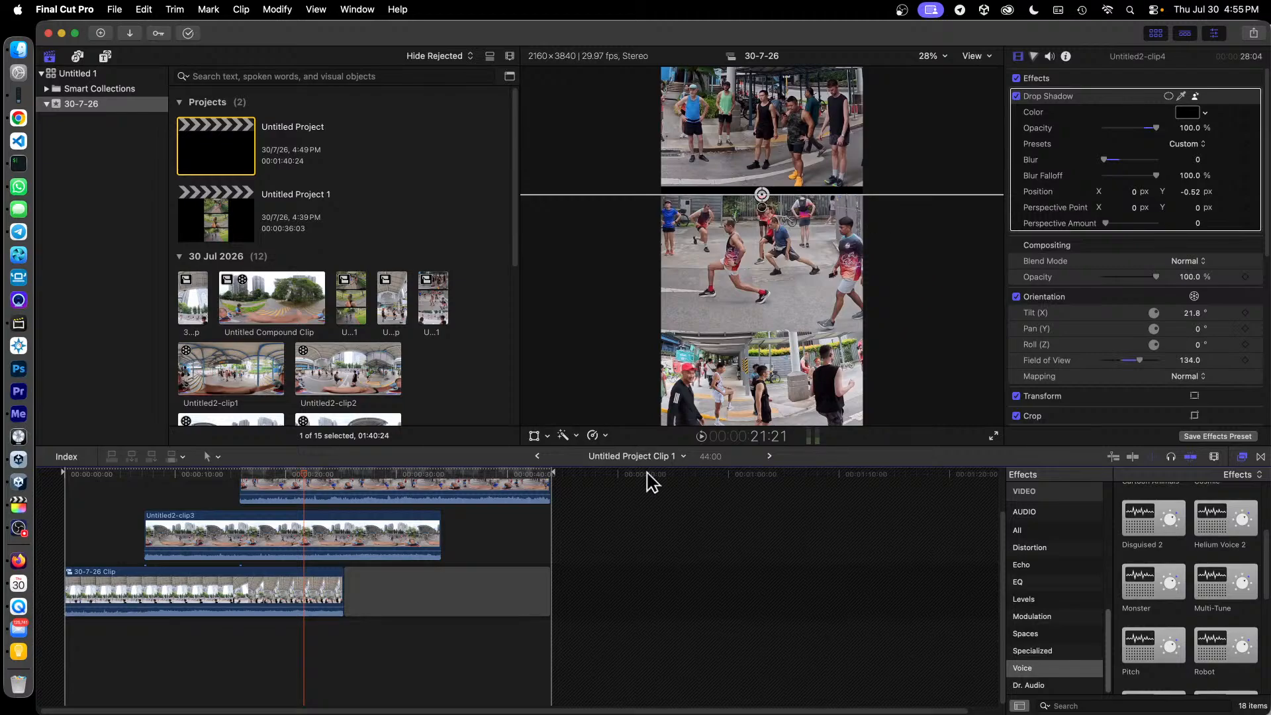
pyautogui.click(350, 530)
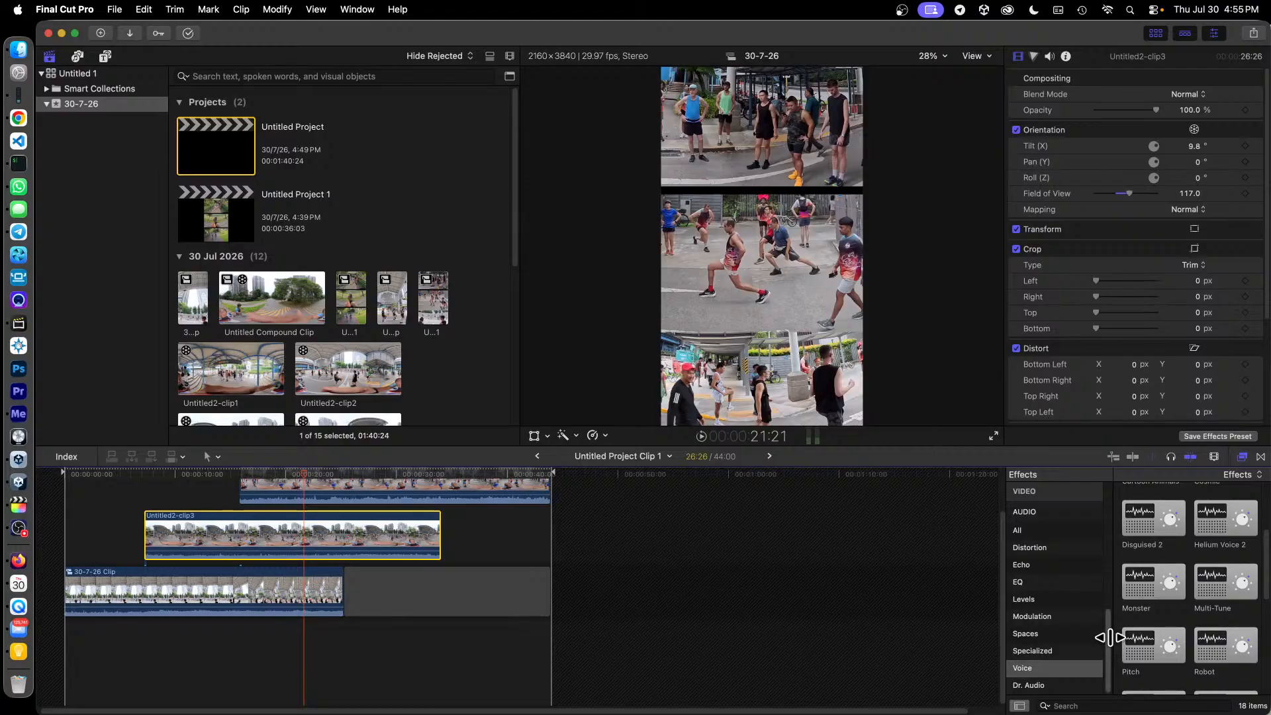
# Close and reopen the Effects browser and look through its list of video effect categories.
pyautogui.moveTo(1115, 647); pyautogui.dragTo(1105, 512)
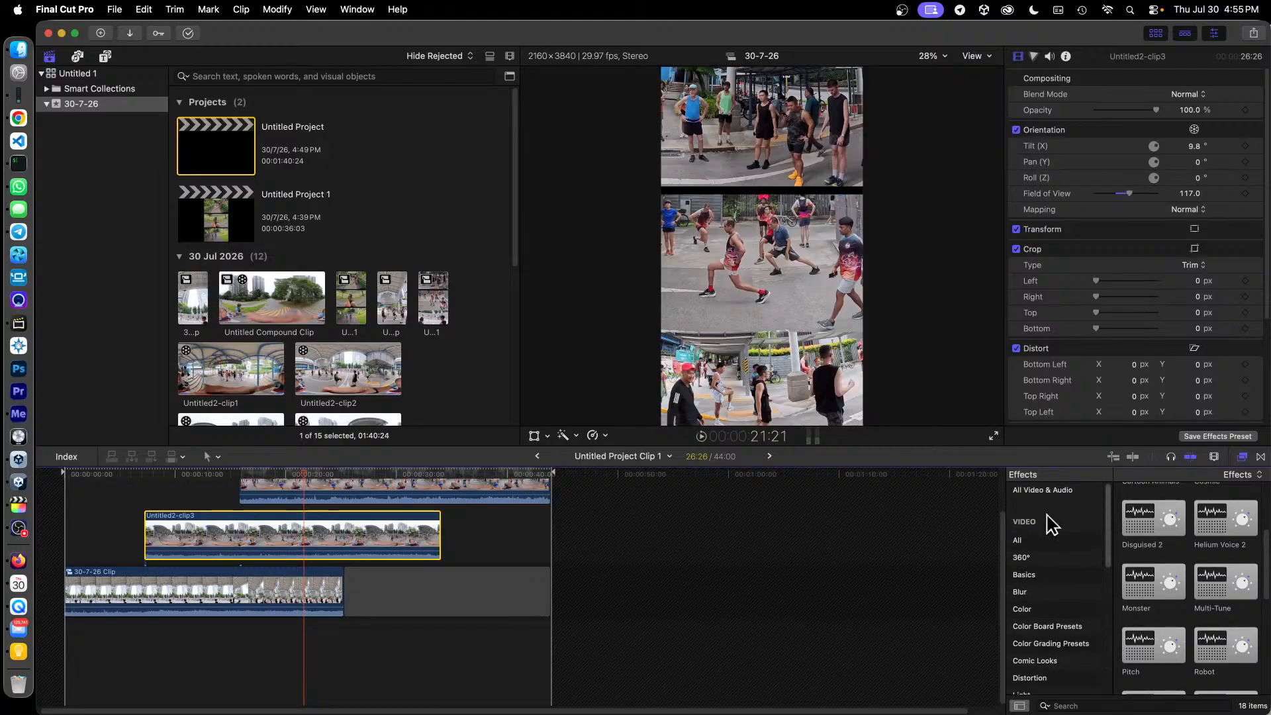
pyautogui.click(1242, 457)
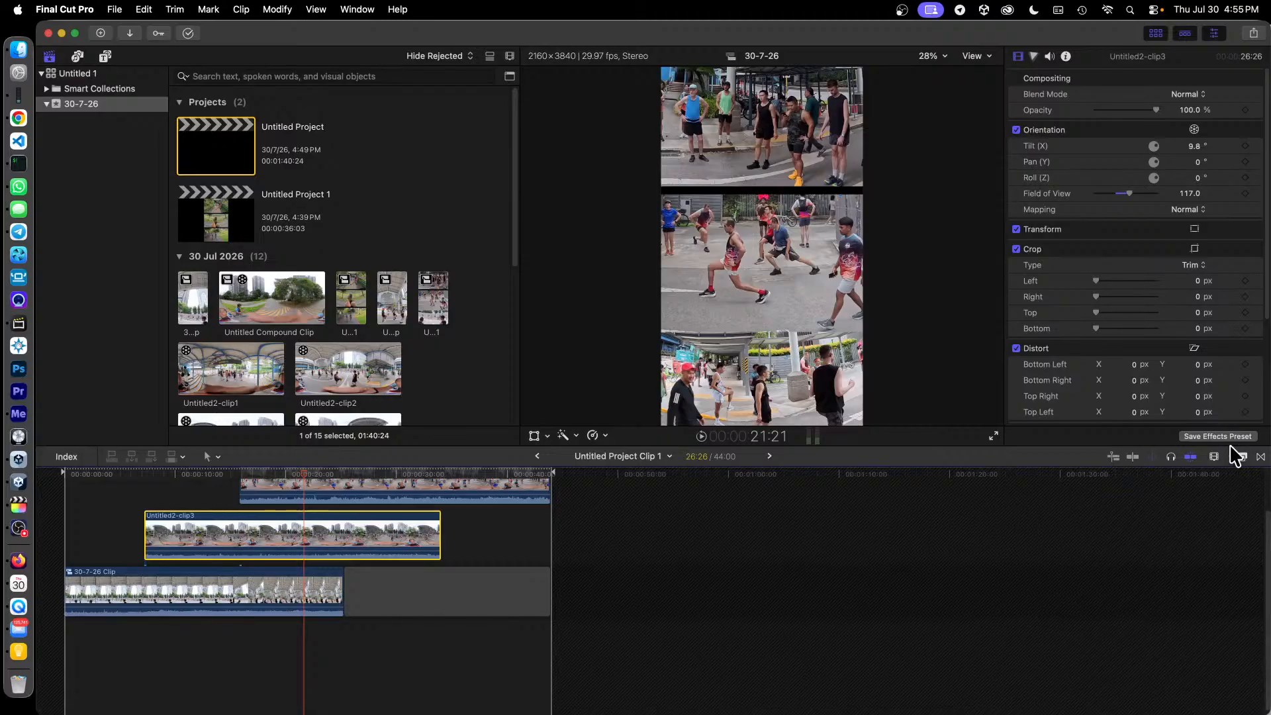
pyautogui.click(1242, 456)
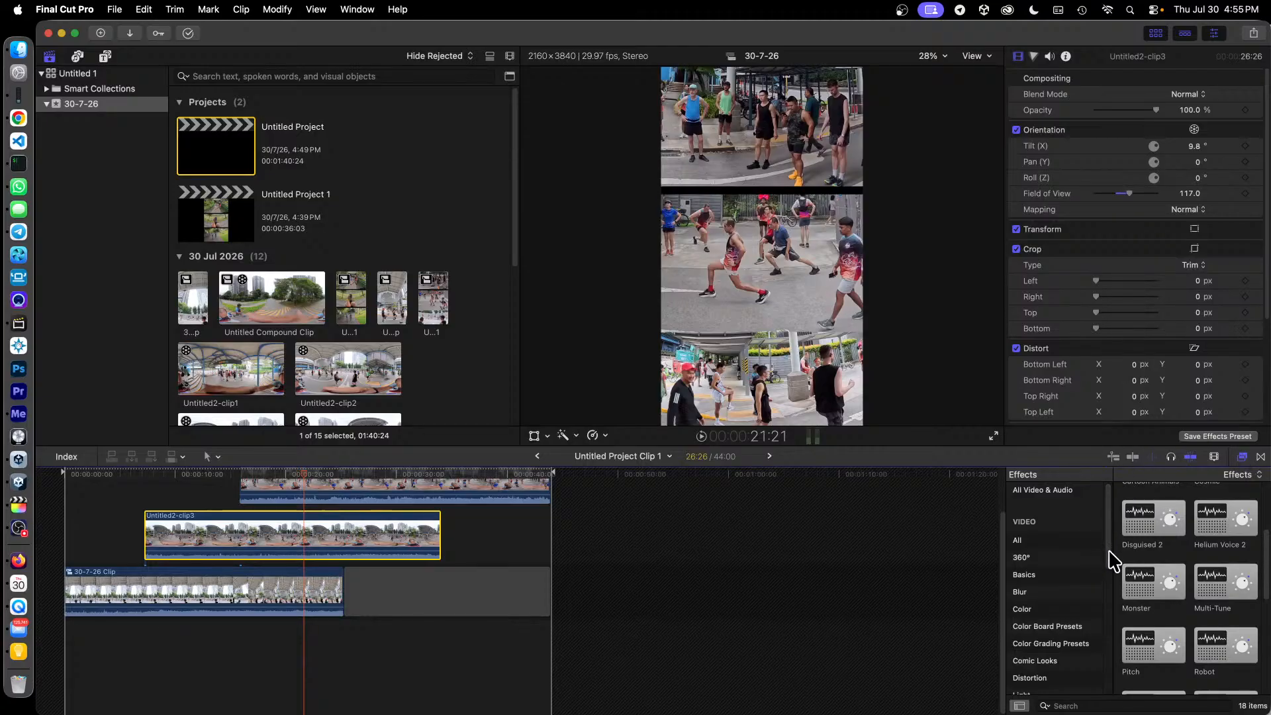
pyautogui.scroll(-3, 1073, 588)
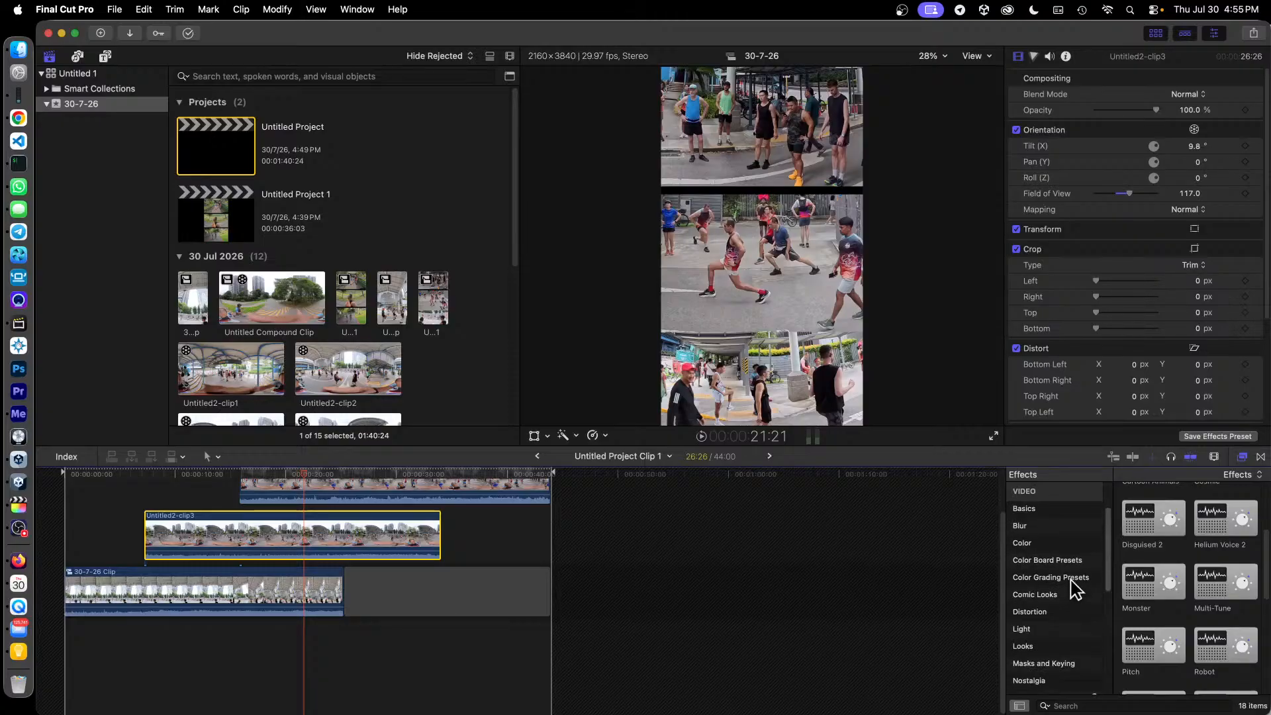
pyautogui.scroll(-2, 1073, 588)
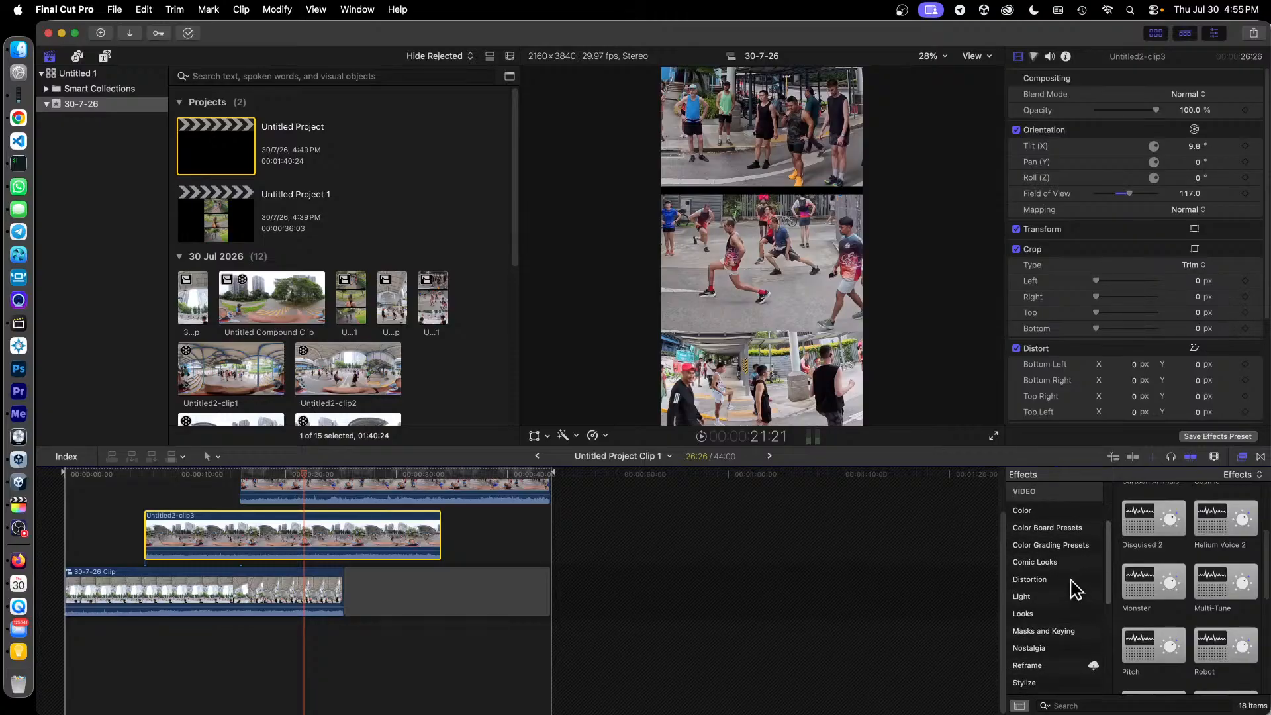
# Browse the effects in the Masks and Keying, Nostalgia, Reframe, Stylize, Text Effects and Tiling categories.
pyautogui.click(1060, 633)
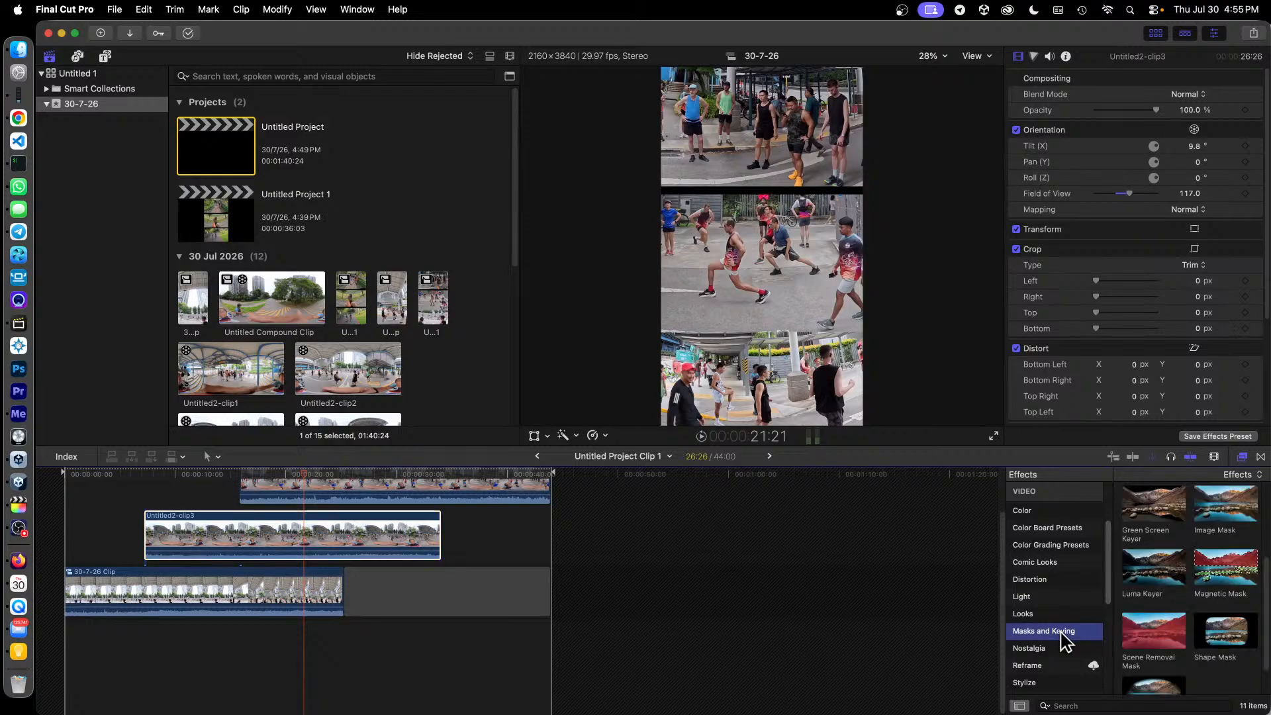
pyautogui.scroll(1, 1065, 641)
pyautogui.click(1049, 624)
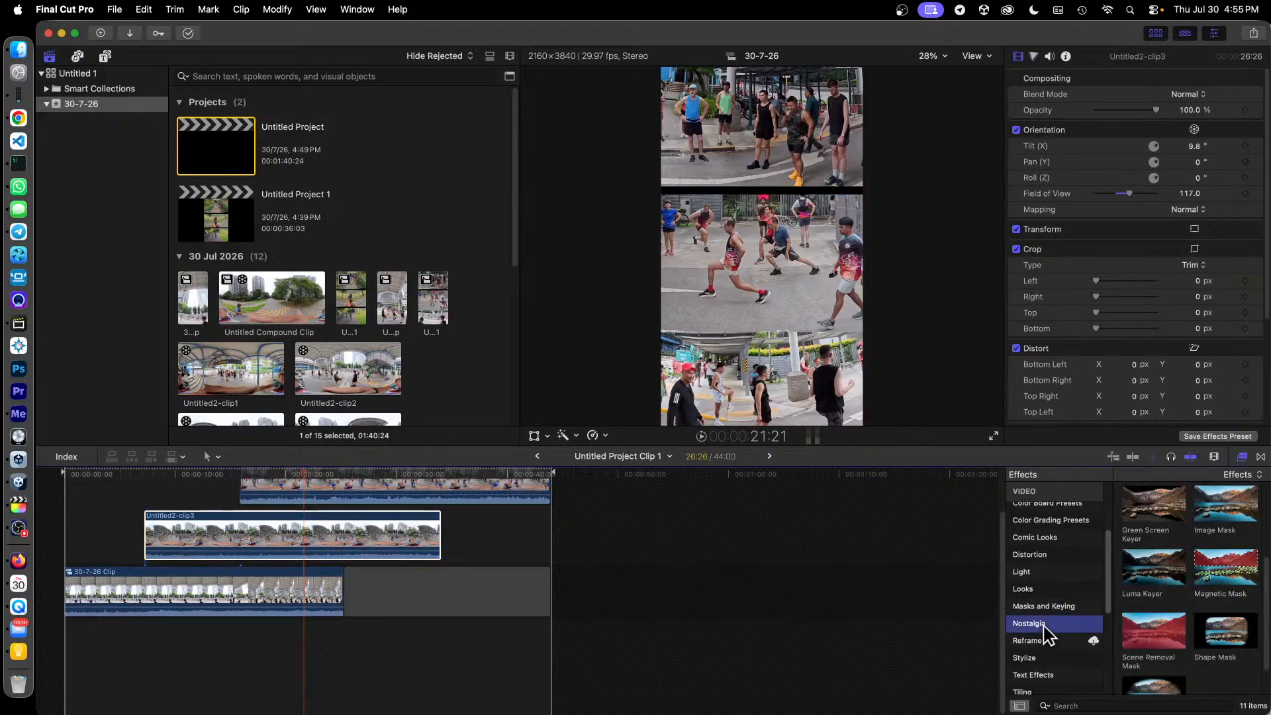
pyautogui.click(1032, 642)
pyautogui.click(1036, 657)
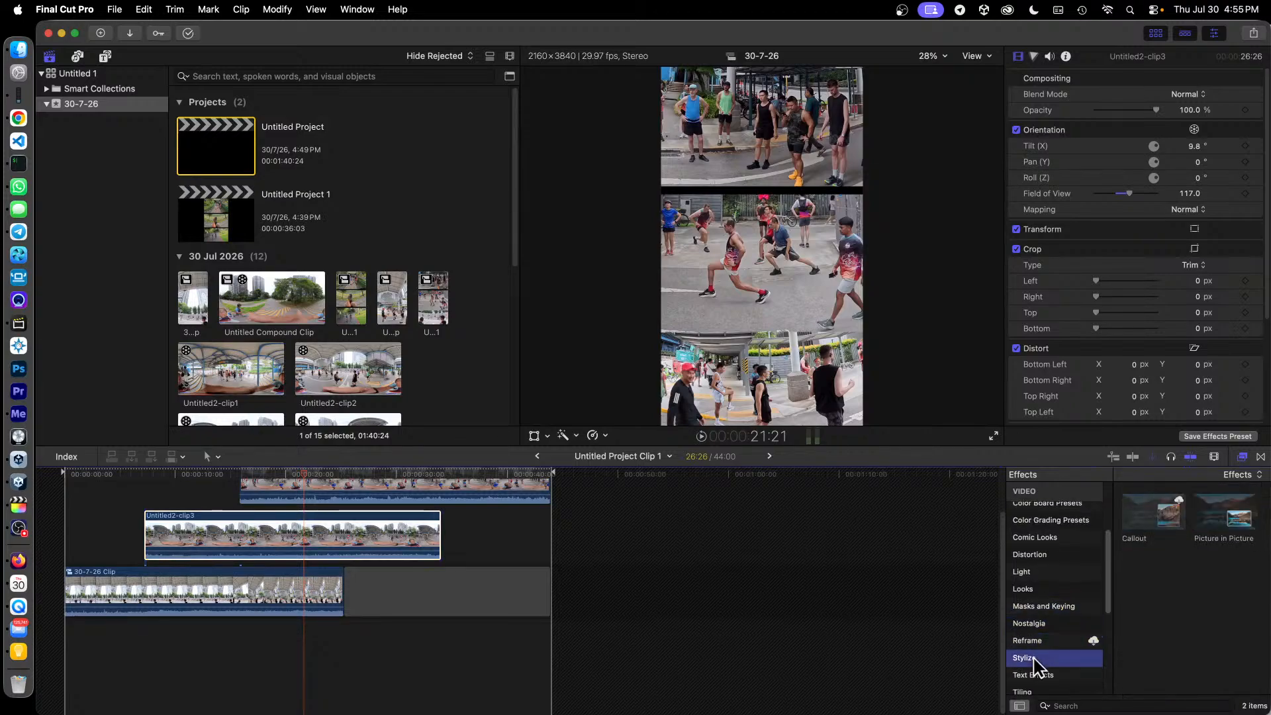
pyautogui.scroll(-2, 1046, 639)
pyautogui.click(1050, 627)
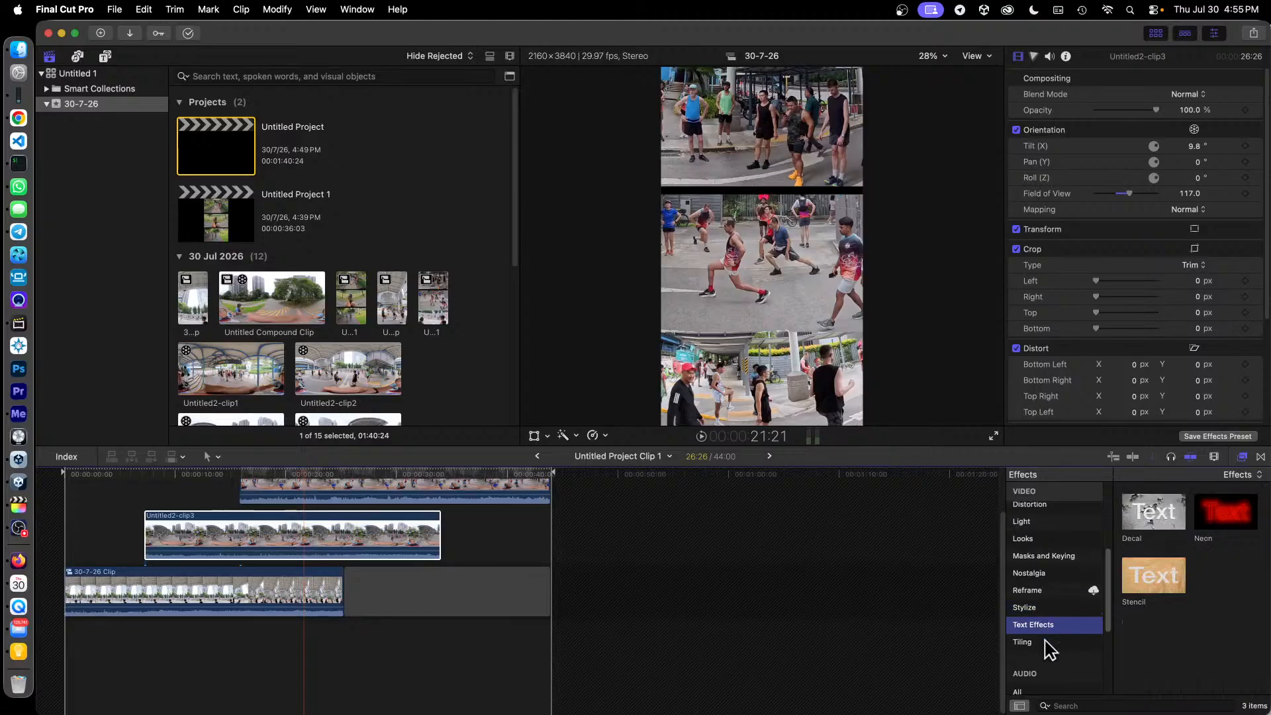
pyautogui.click(1051, 642)
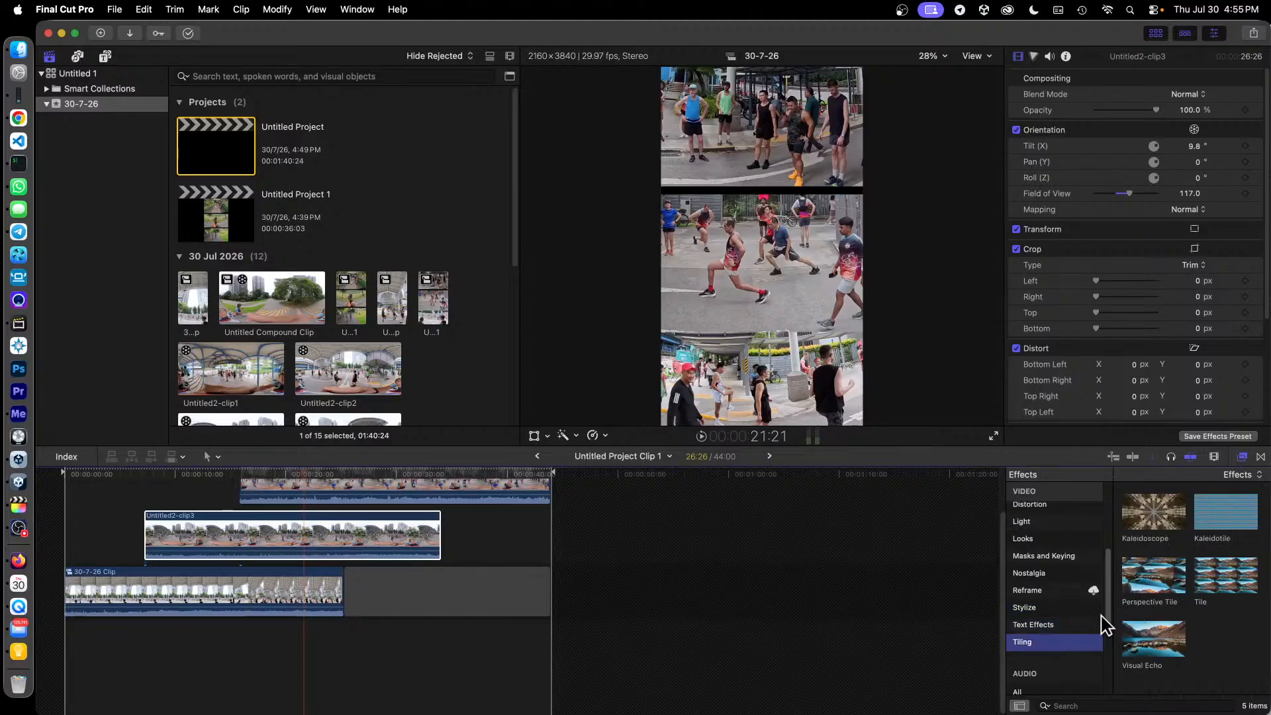
# Look through the complete list of video effects for one suited to Untitled2-clip3.
pyautogui.scroll(5, 1098, 622)
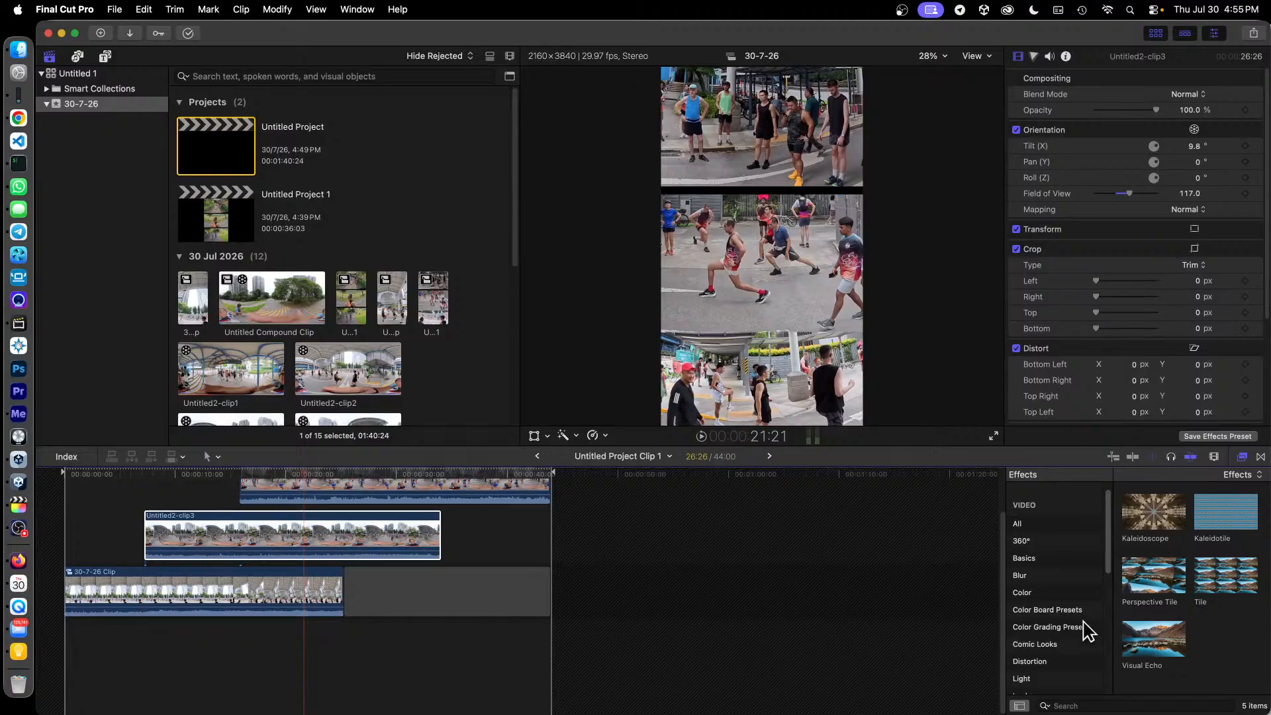
pyautogui.click(1021, 525)
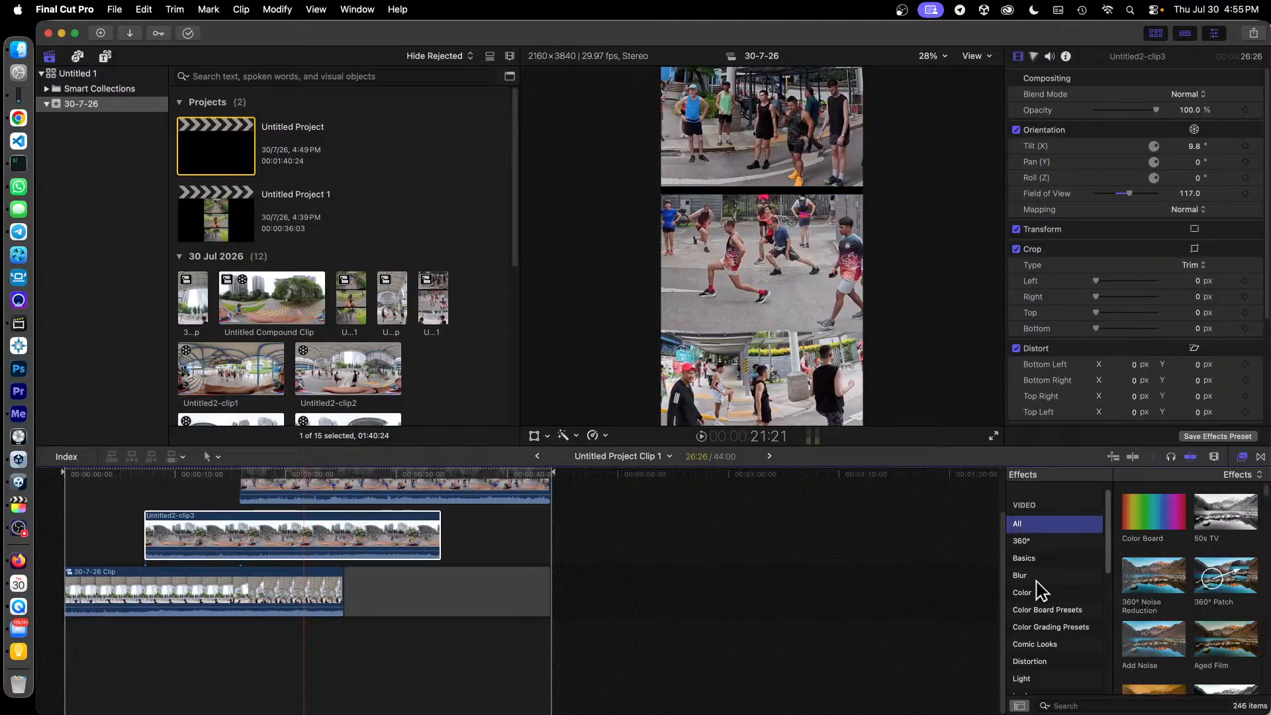
pyautogui.scroll(-5, 1168, 581)
pyautogui.scroll(-5, 1172, 582)
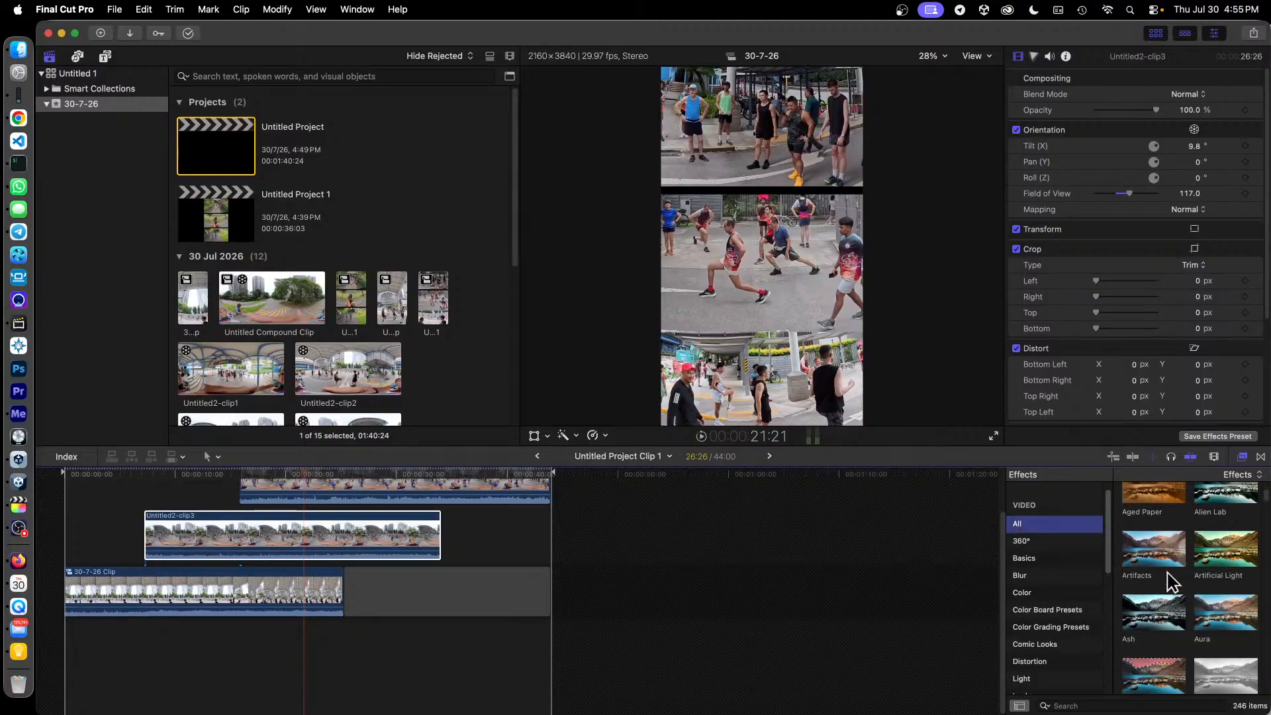
pyautogui.scroll(-5, 1168, 575)
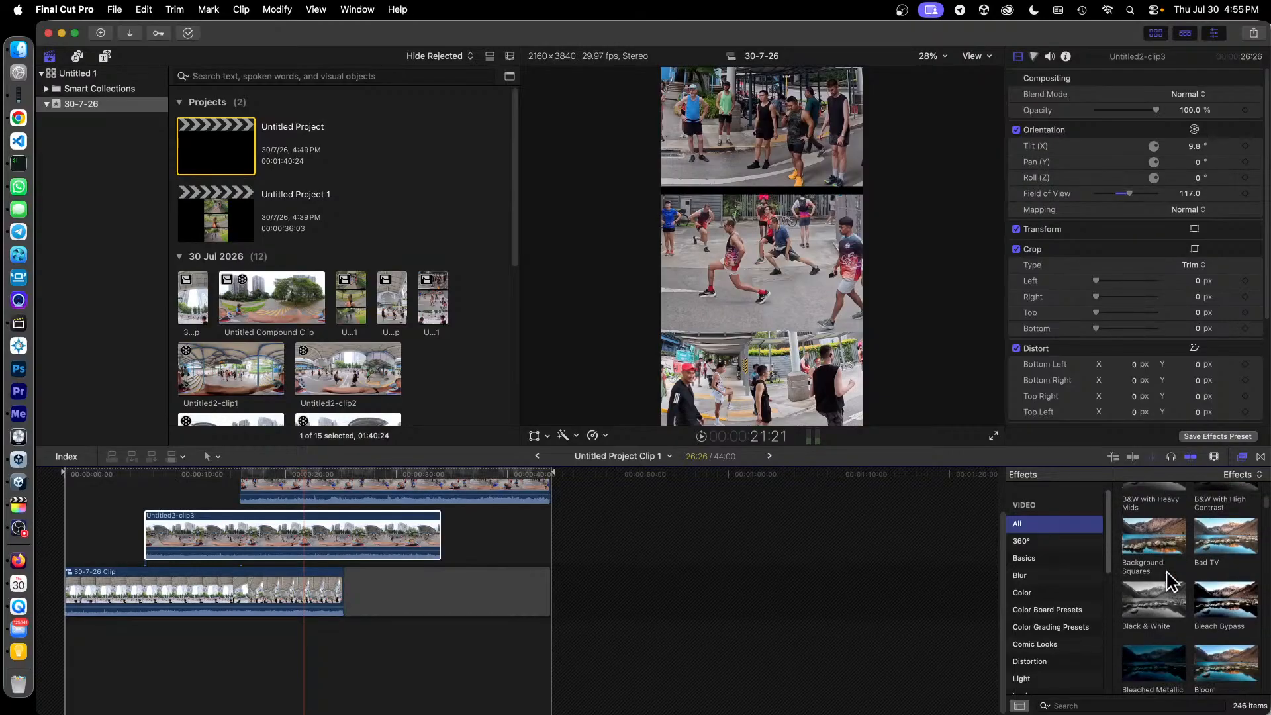
pyautogui.scroll(-3, 1171, 583)
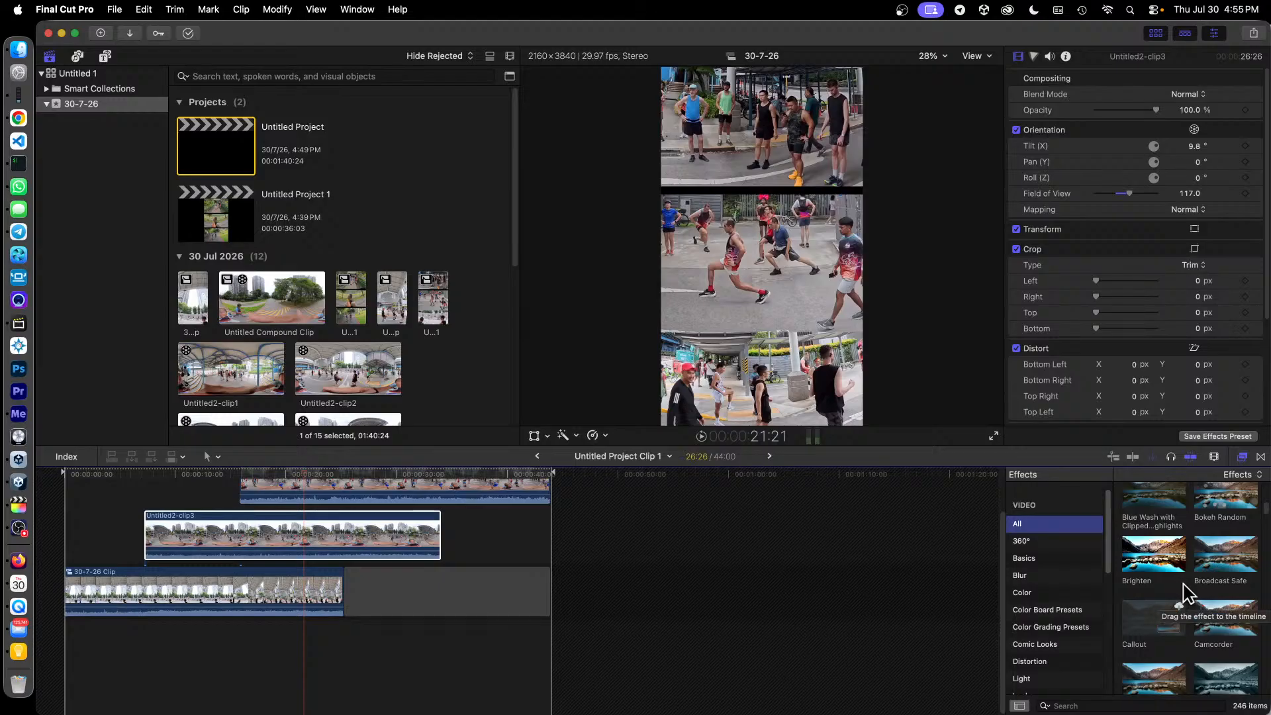
# Browse the Basics, Blur, Color, Color Board Presets, Color Grading Presets, Comic Looks and Distortion effect categories.
pyautogui.click(1053, 558)
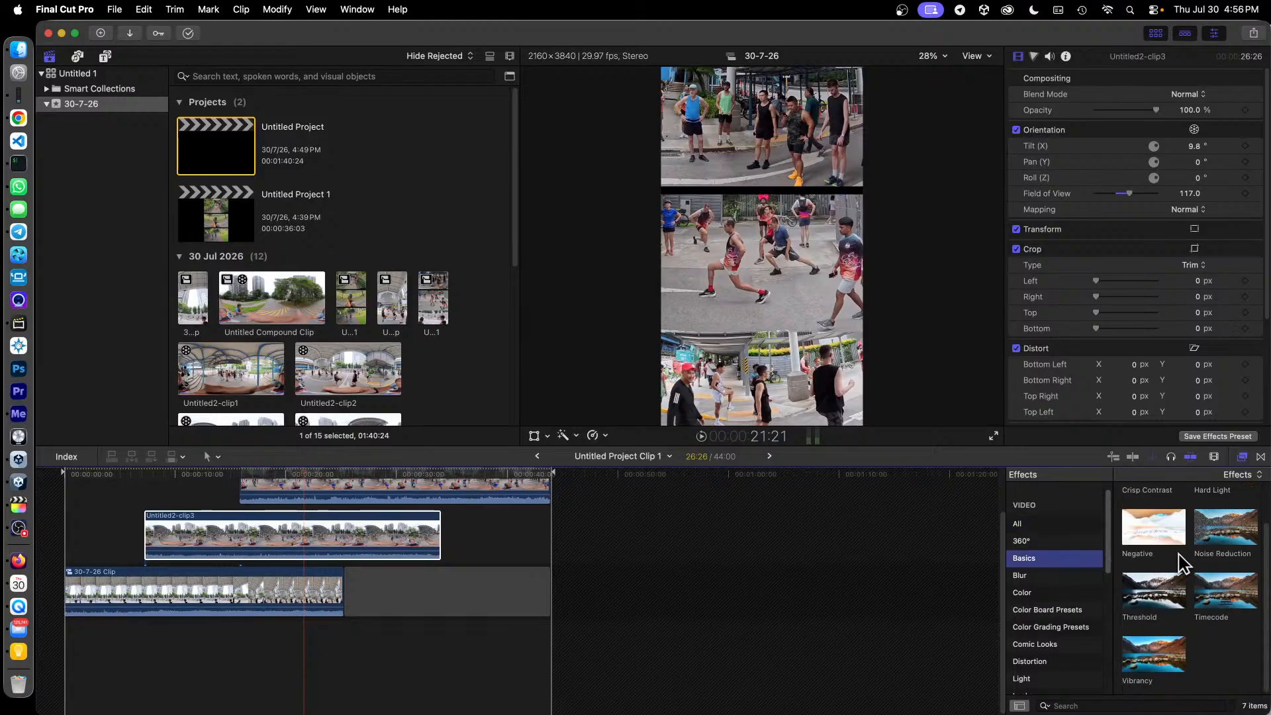
pyautogui.click(1057, 575)
pyautogui.click(1056, 592)
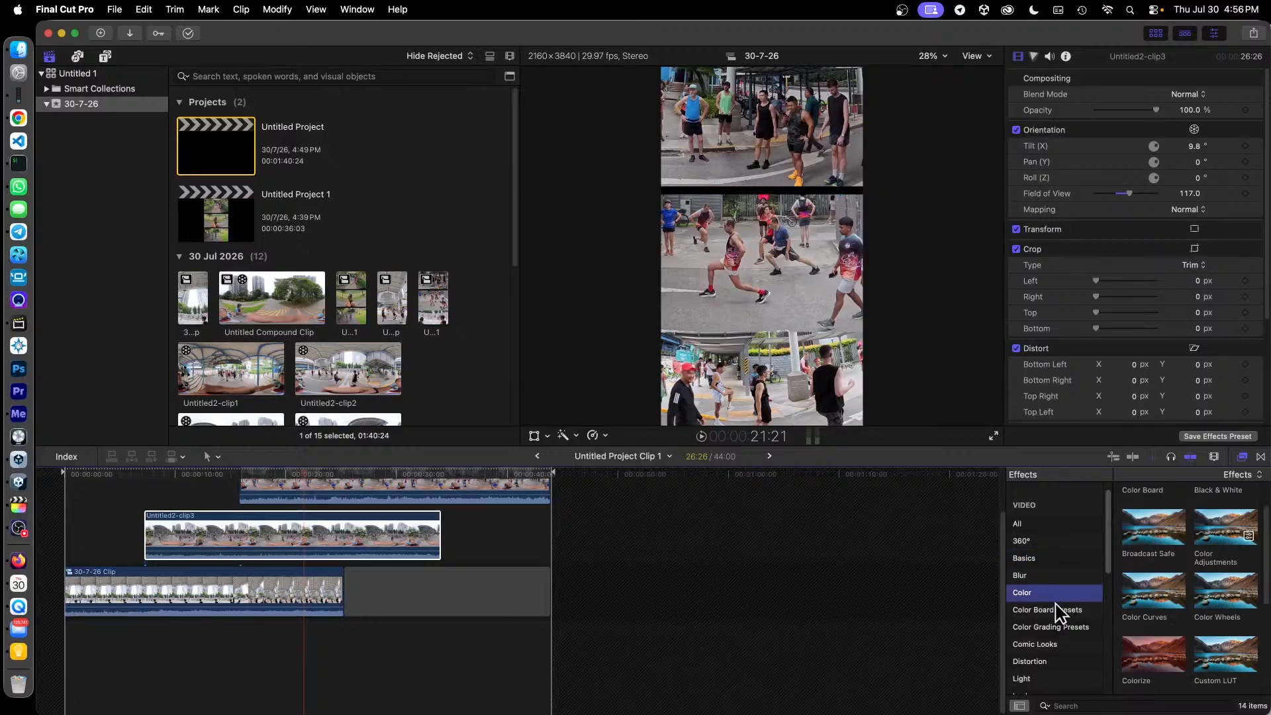
pyautogui.click(1068, 610)
pyautogui.click(1071, 628)
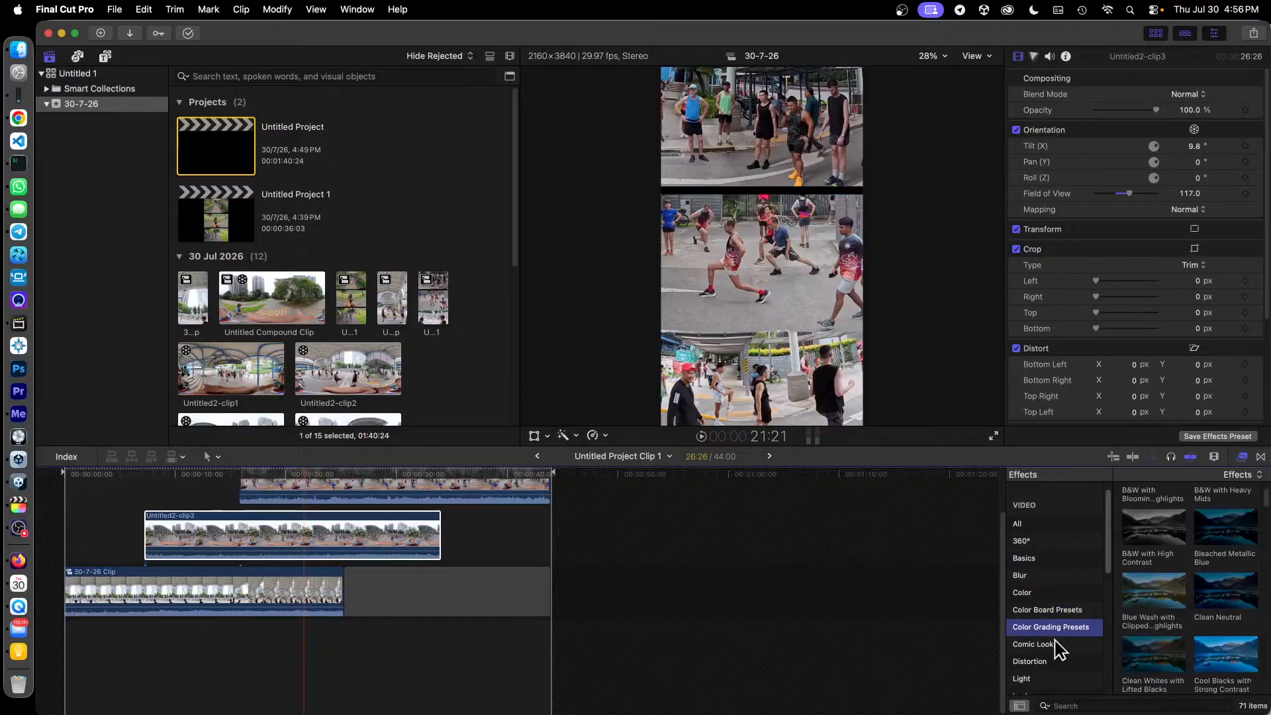
pyautogui.click(1051, 645)
pyautogui.click(1037, 662)
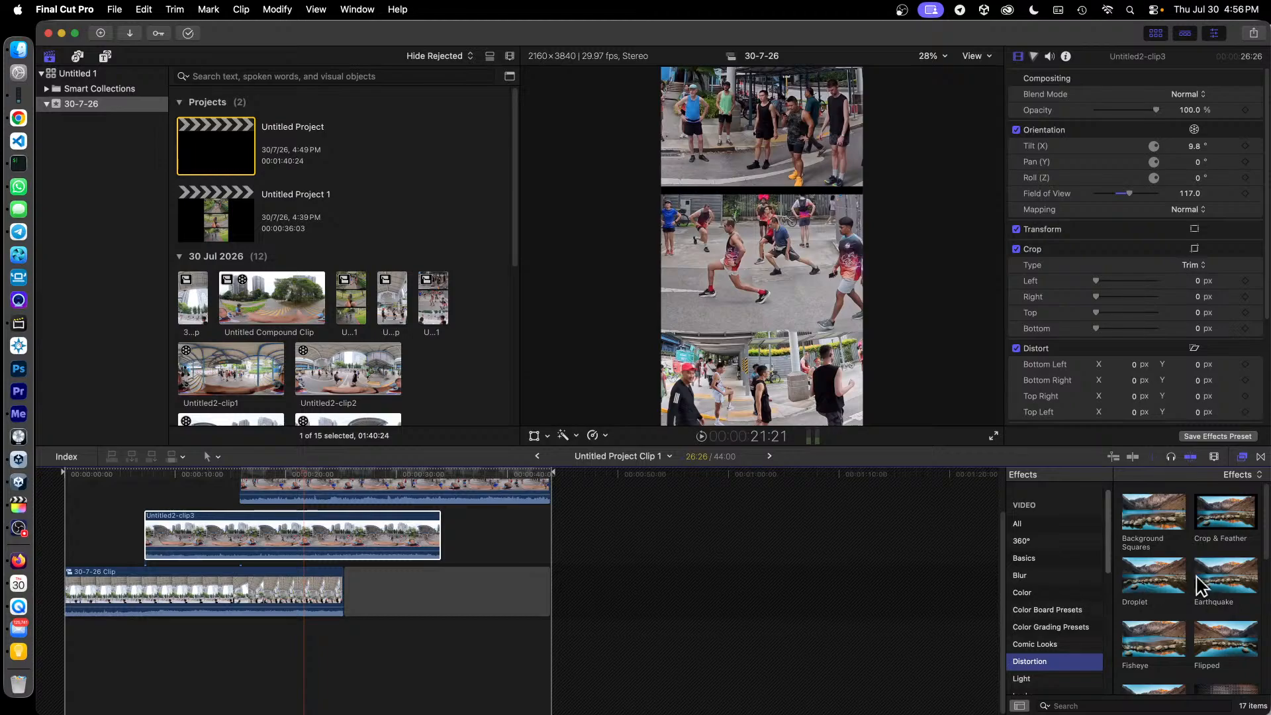
# Look through the effects in the Light, Looks and Masks and Keying categories.
pyautogui.scroll(-1, 1092, 596)
pyautogui.scroll(-3, 1091, 597)
pyautogui.click(1046, 613)
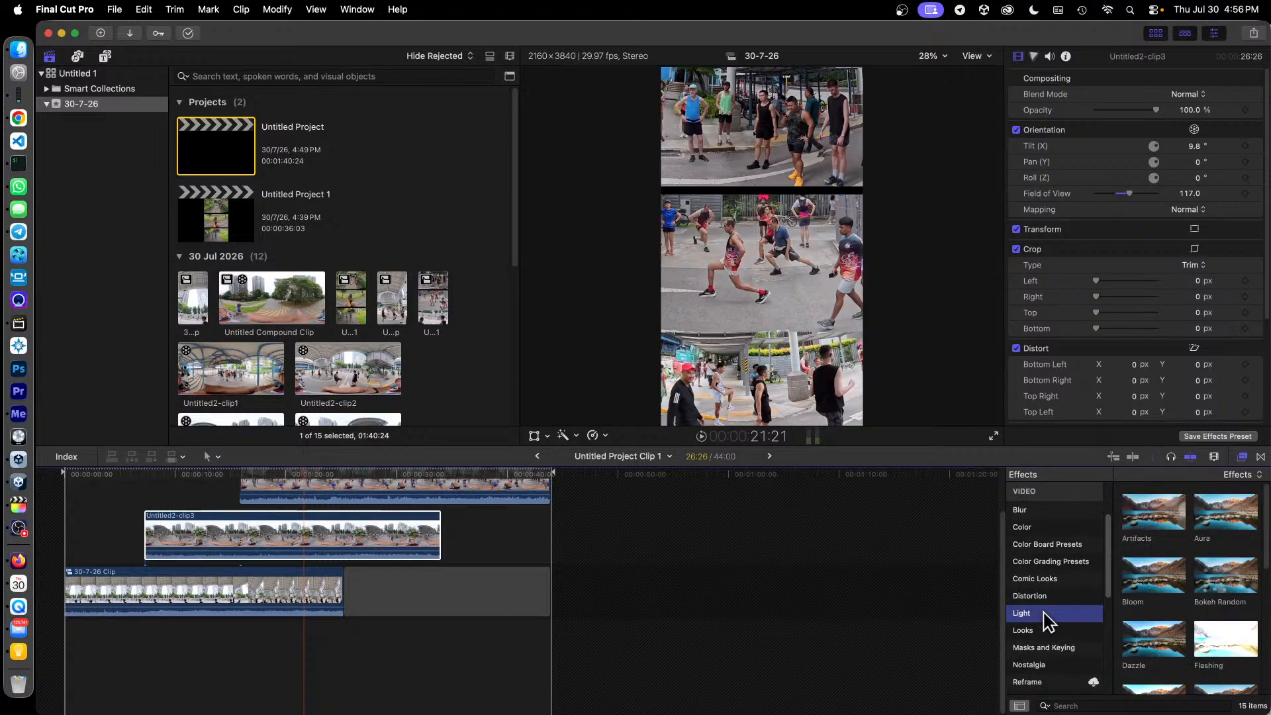
pyautogui.scroll(-4, 1191, 593)
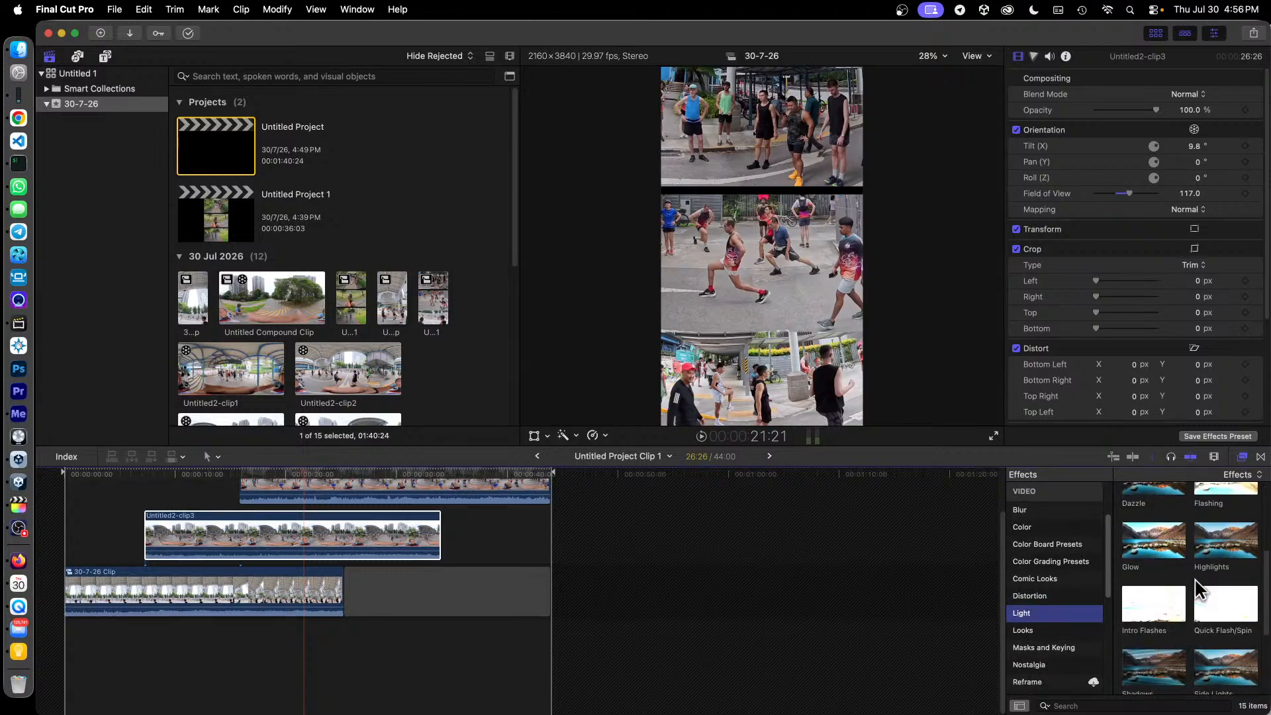
pyautogui.click(1072, 632)
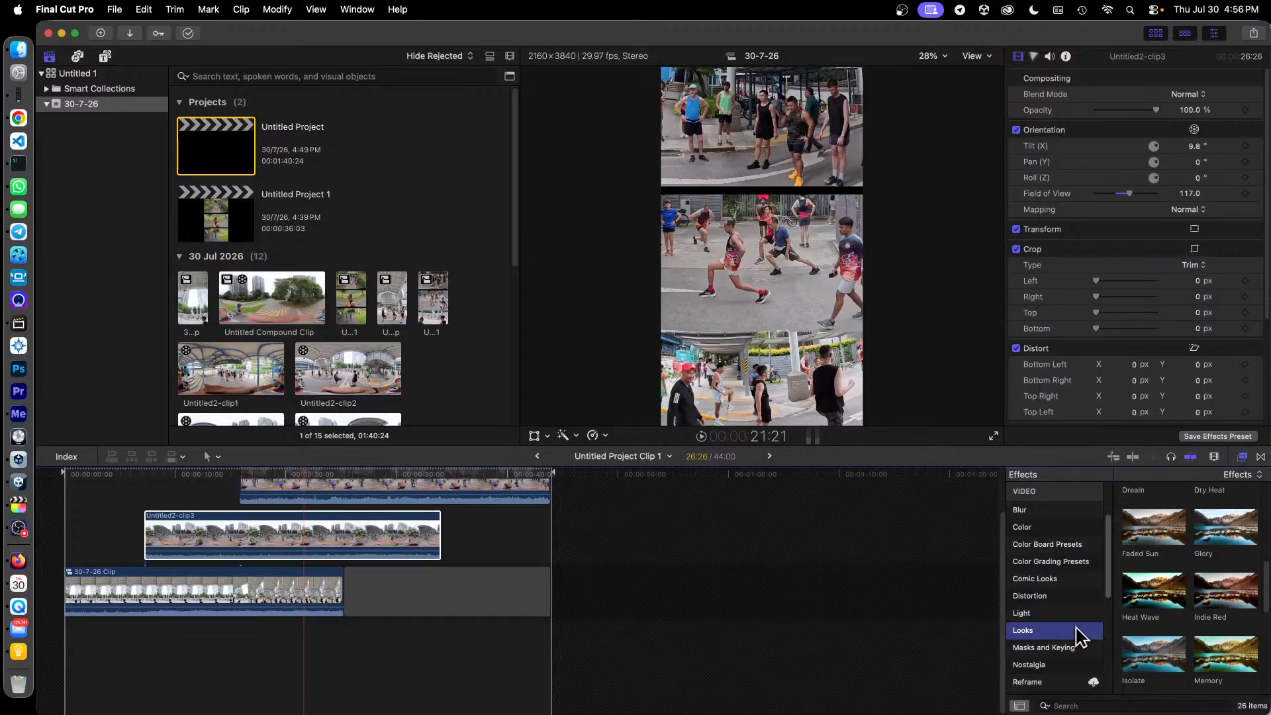
pyautogui.scroll(-3, 1201, 588)
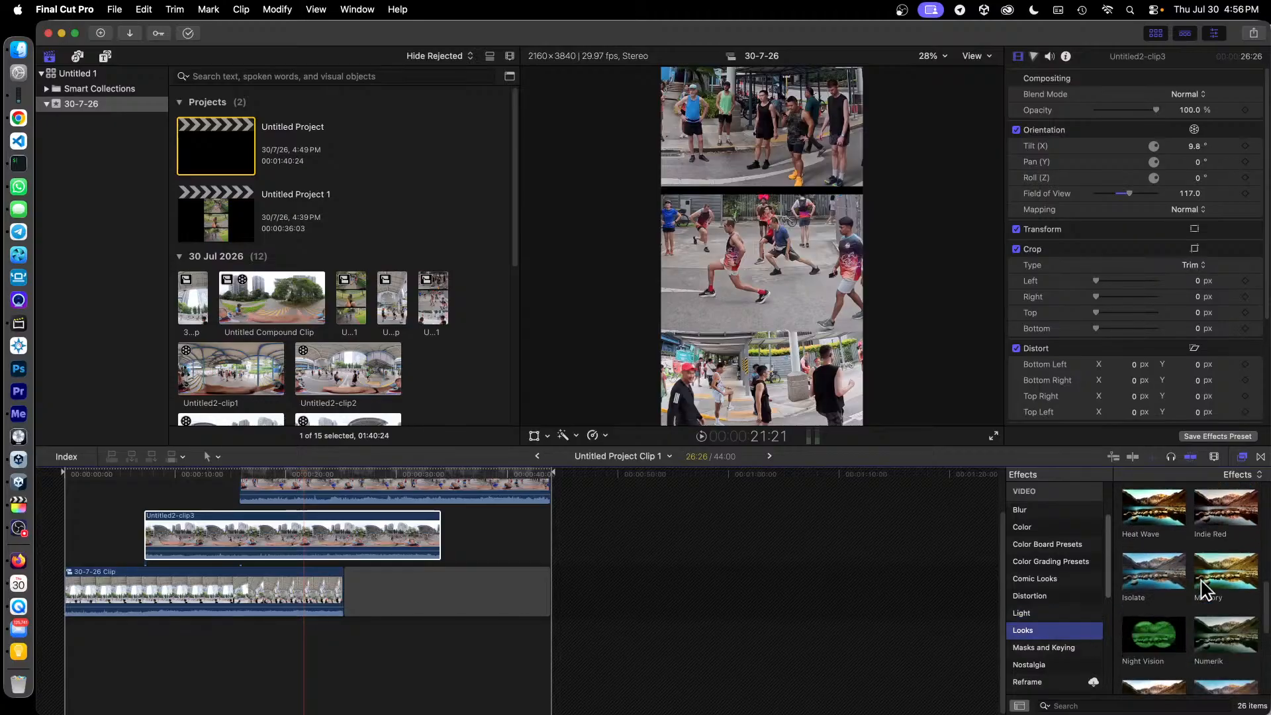
pyautogui.scroll(-3, 1201, 588)
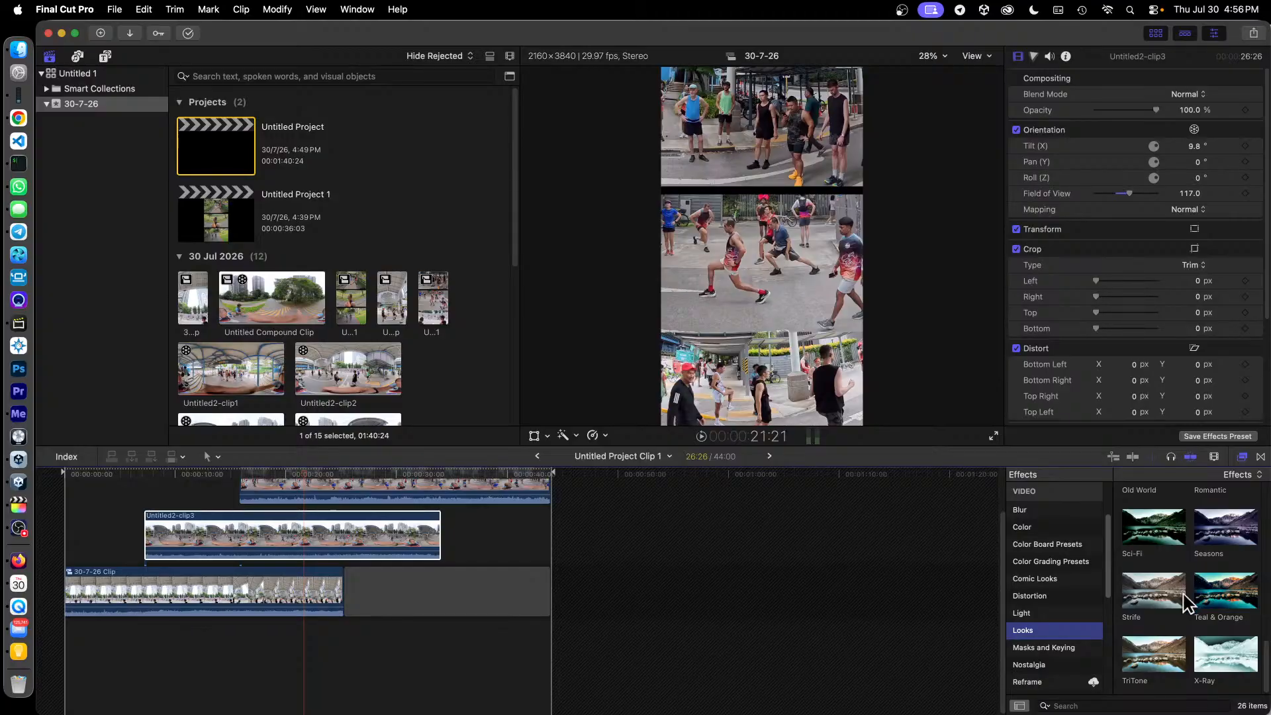
pyautogui.click(1034, 648)
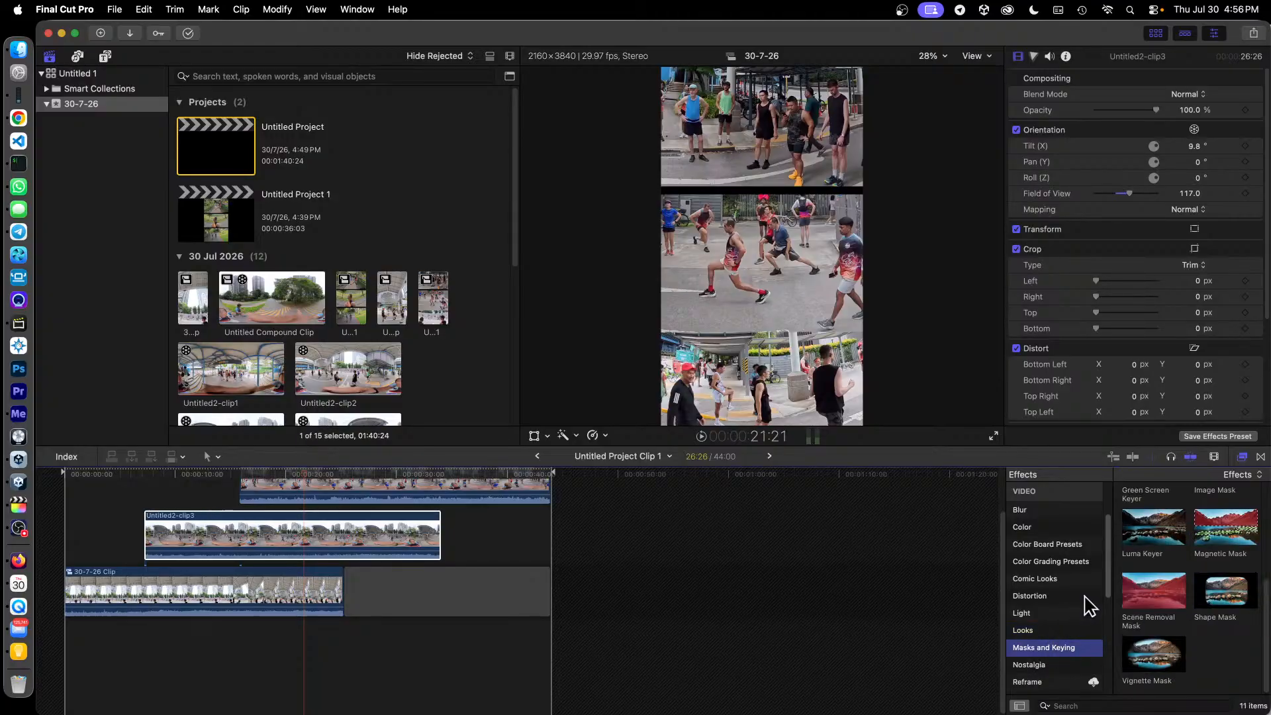
# Search the Masks and Keying effects for "drop" and clear the search.
pyautogui.click(1066, 706)
pyautogui.write('drop')
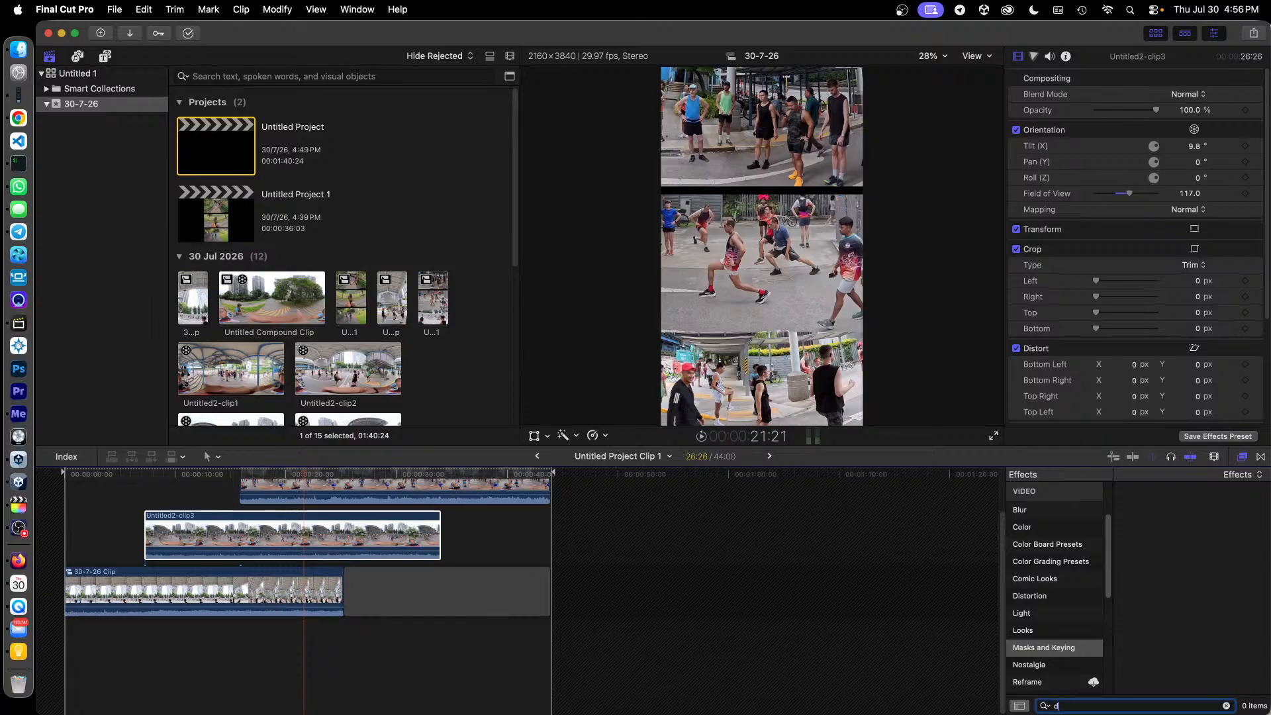
pyautogui.press('BackSpace')
pyautogui.moveTo(1055, 704); pyautogui.dragTo(1157, 701)
pyautogui.press('BackSpace')
# Inspect the Drop Shadow settings of Untitled2-clip4 for reference and reselect Untitled2-clip3.
pyautogui.scroll(3, 390, 536)
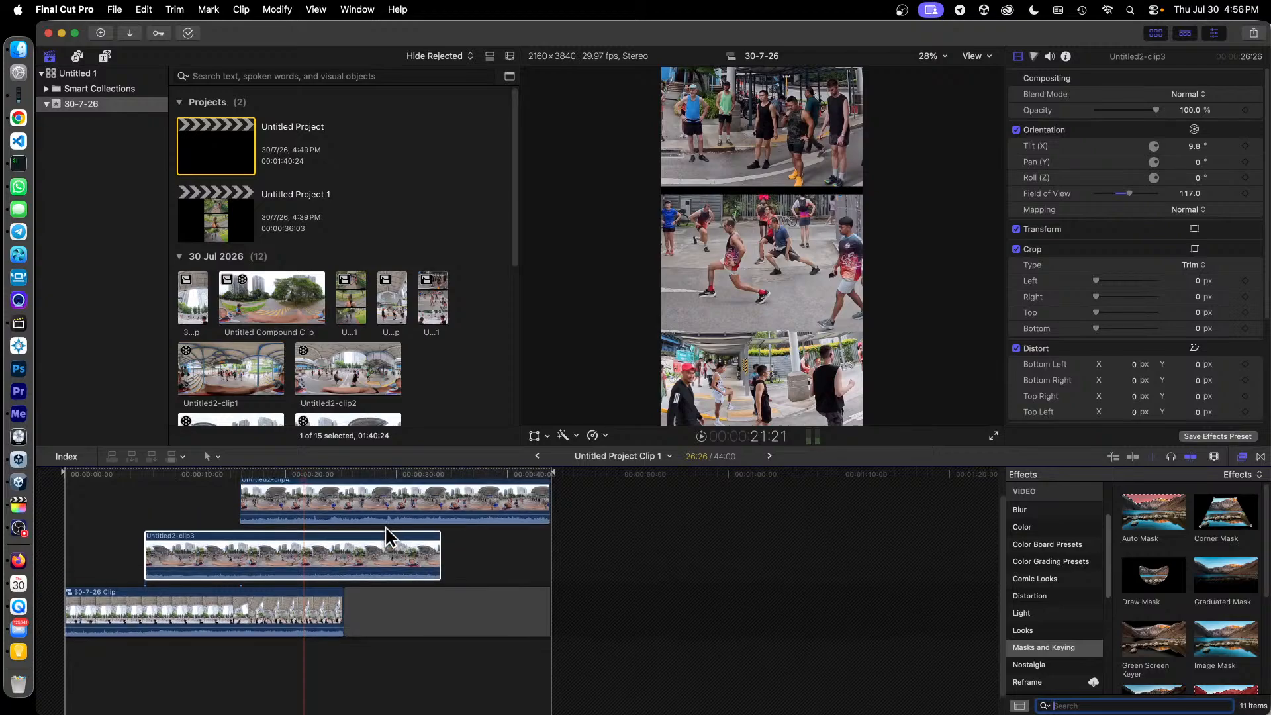
pyautogui.click(417, 522)
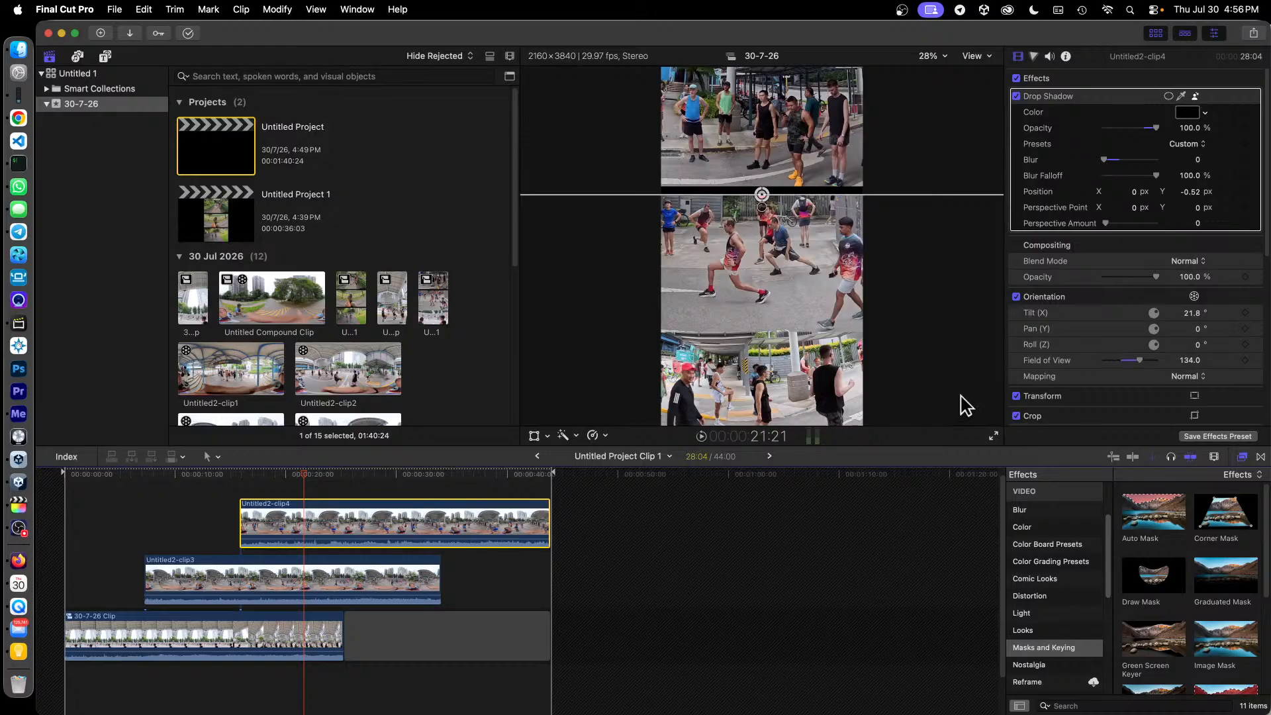
pyautogui.click(362, 586)
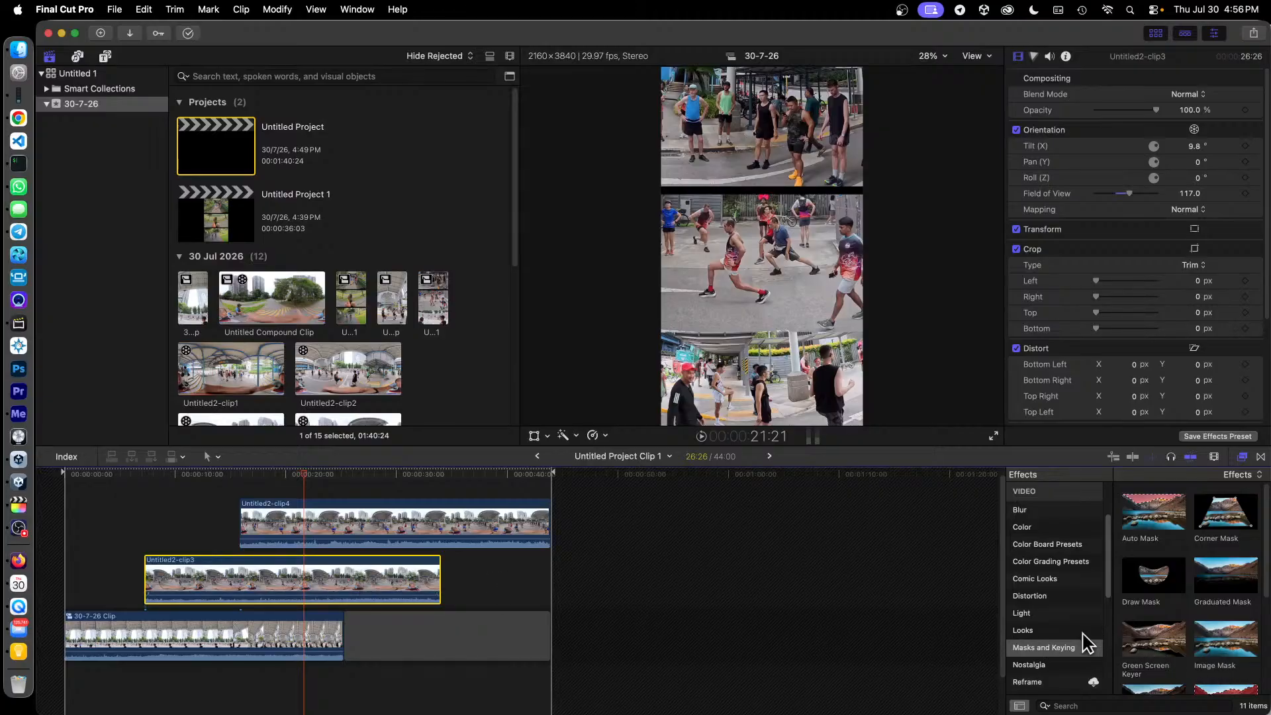
# Show all video and audio effects and search them for "drop".
pyautogui.scroll(-5, 1085, 643)
pyautogui.scroll(-3, 1088, 643)
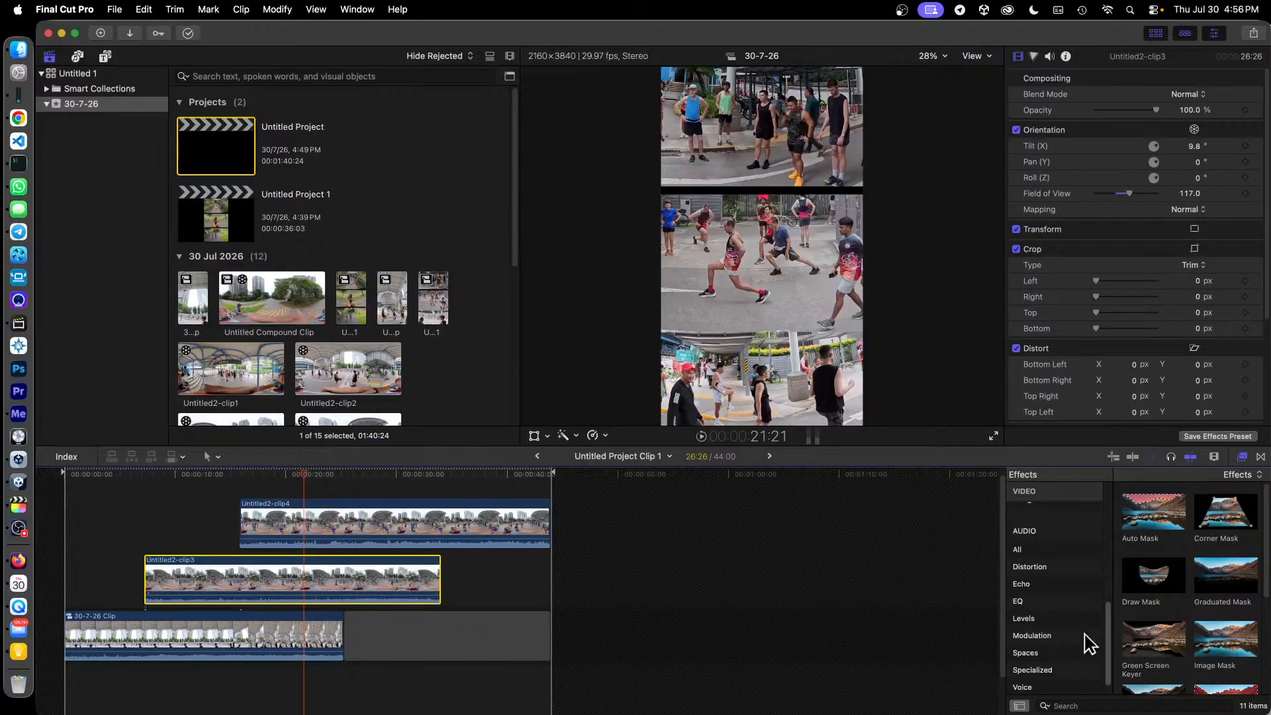
pyautogui.scroll(10, 1089, 643)
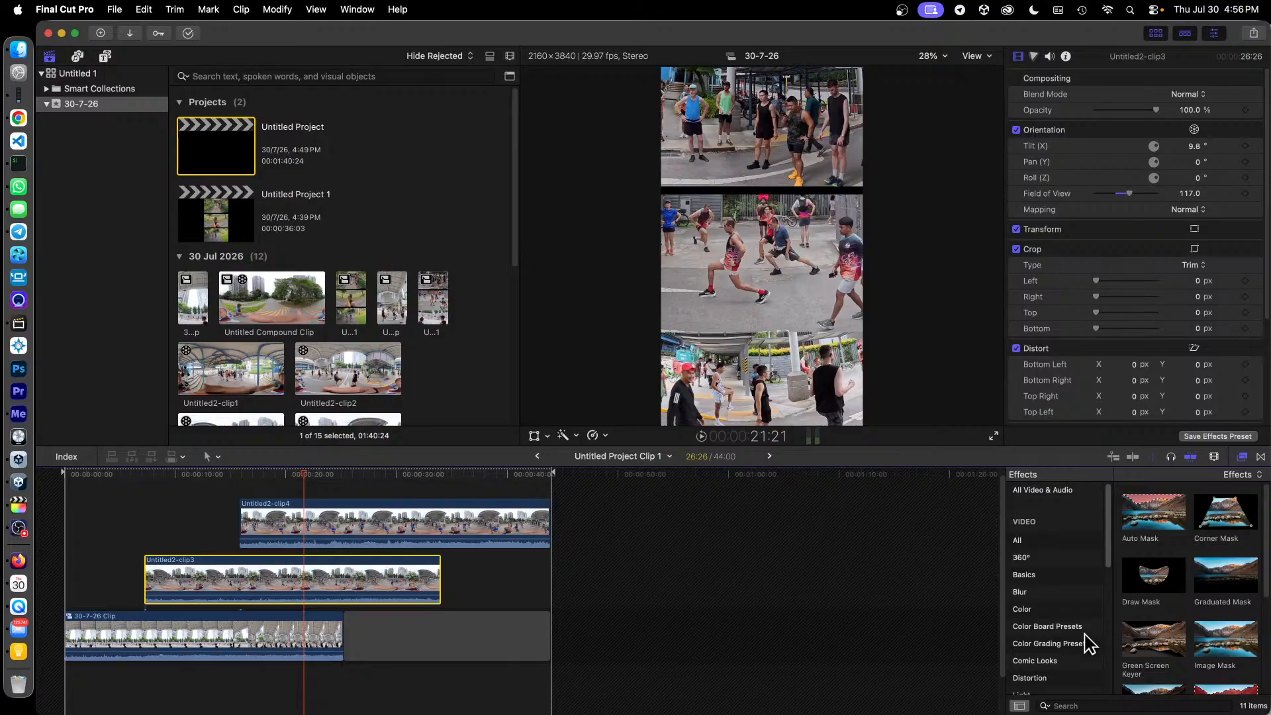
pyautogui.click(1049, 490)
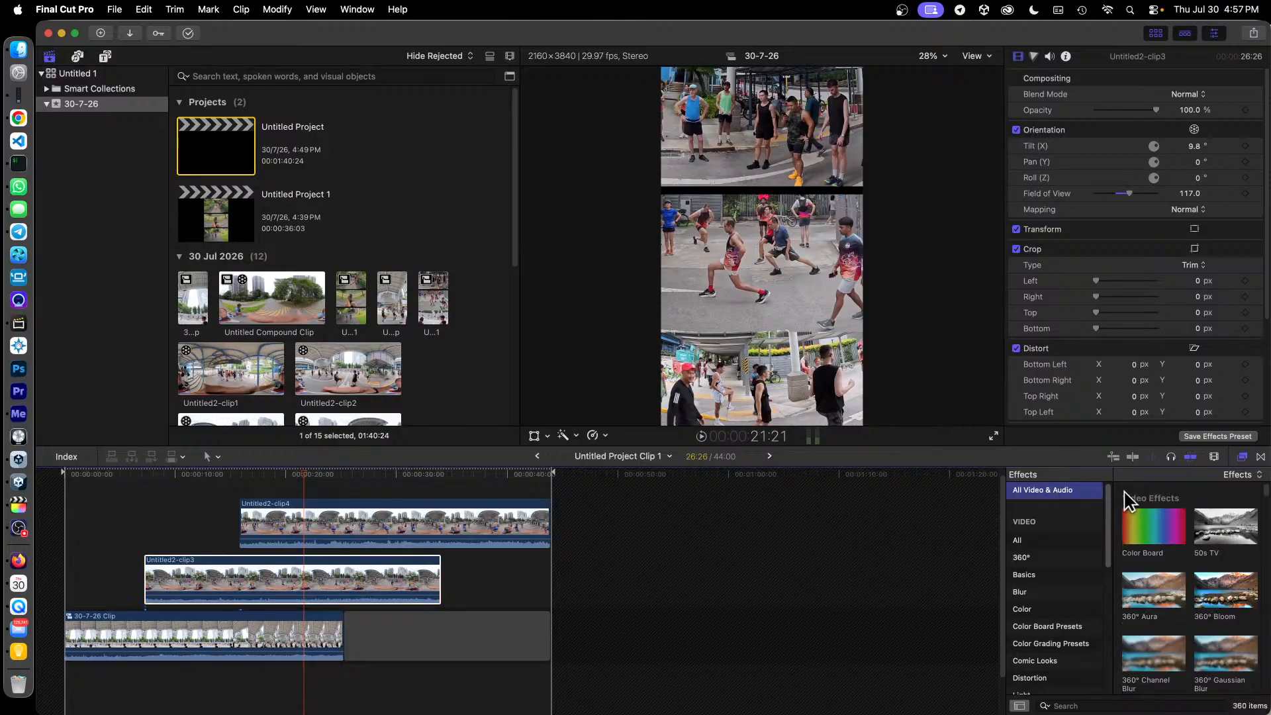
pyautogui.click(1095, 705)
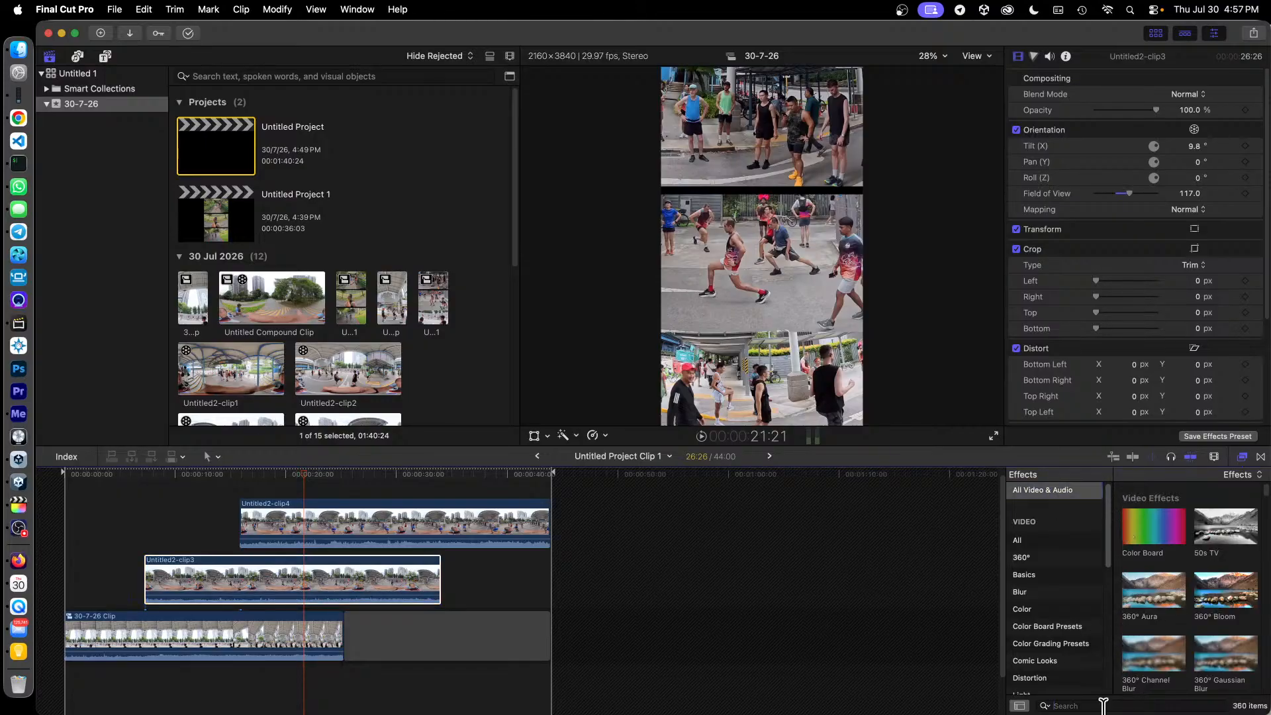
pyautogui.write('drop')
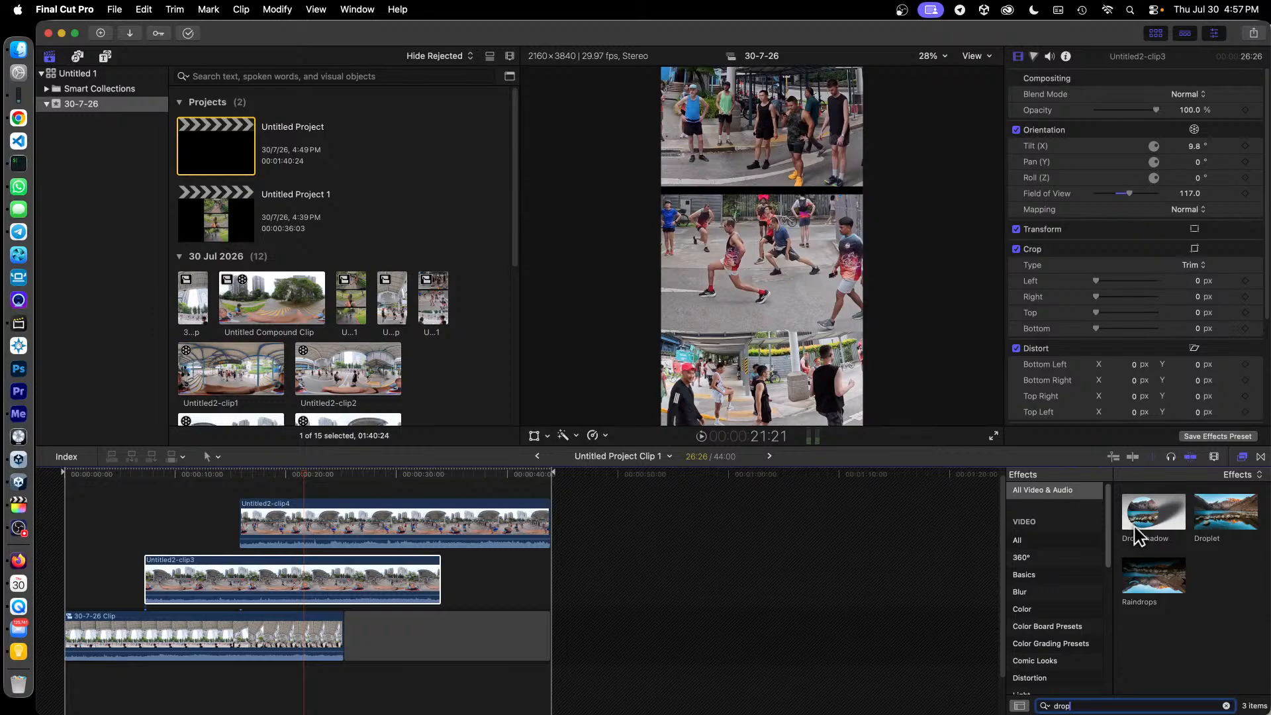
# Apply the Drop Shadow effect to Untitled2-clip3 in the timeline.
pyautogui.moveTo(1156, 519); pyautogui.dragTo(838, 581)
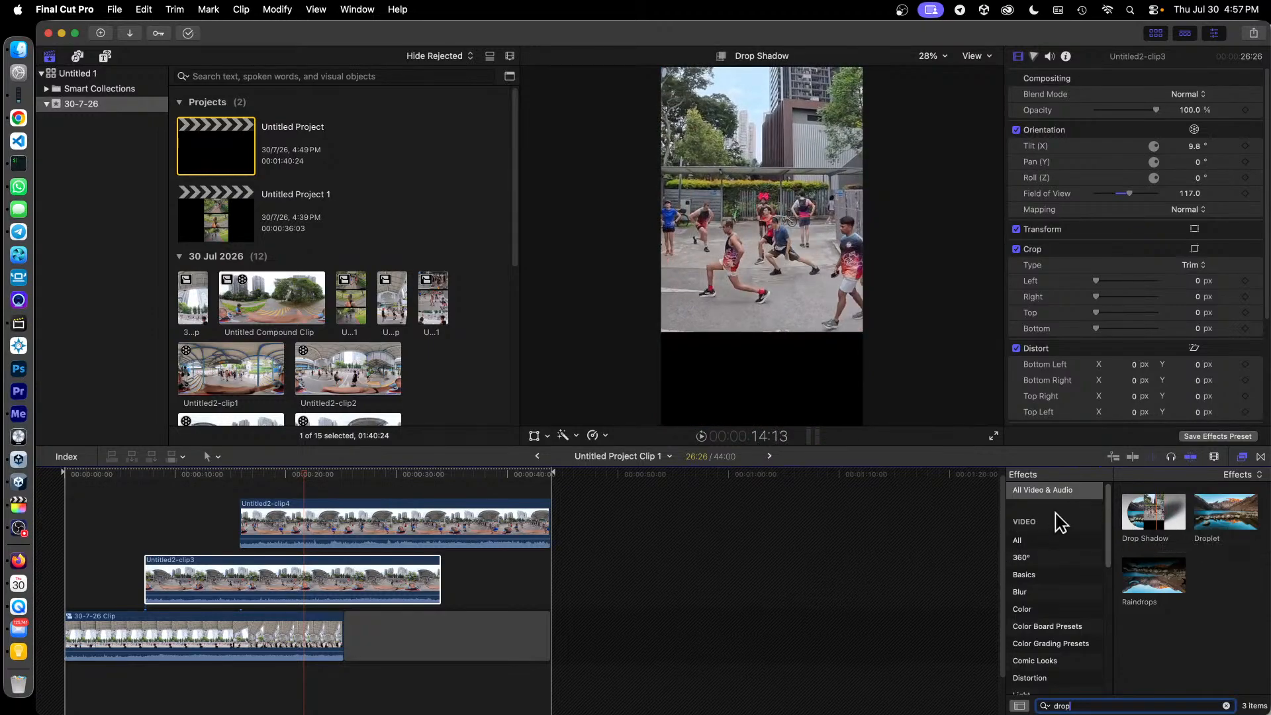
pyautogui.moveTo(1140, 502)
pyautogui.mouseDown()
pyautogui.moveTo(860, 510)
pyautogui.moveTo(1108, 483)
pyautogui.moveTo(1143, 506)
pyautogui.mouseUp()
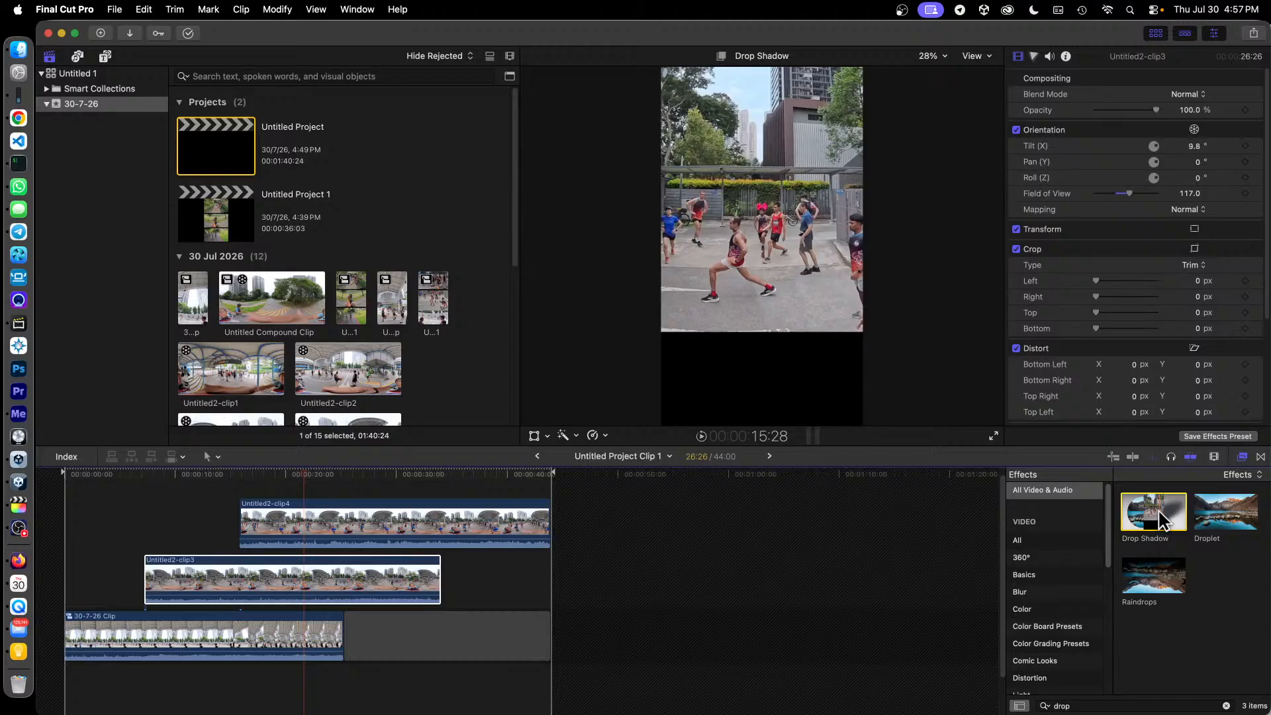
pyautogui.moveTo(1160, 519); pyautogui.dragTo(358, 578)
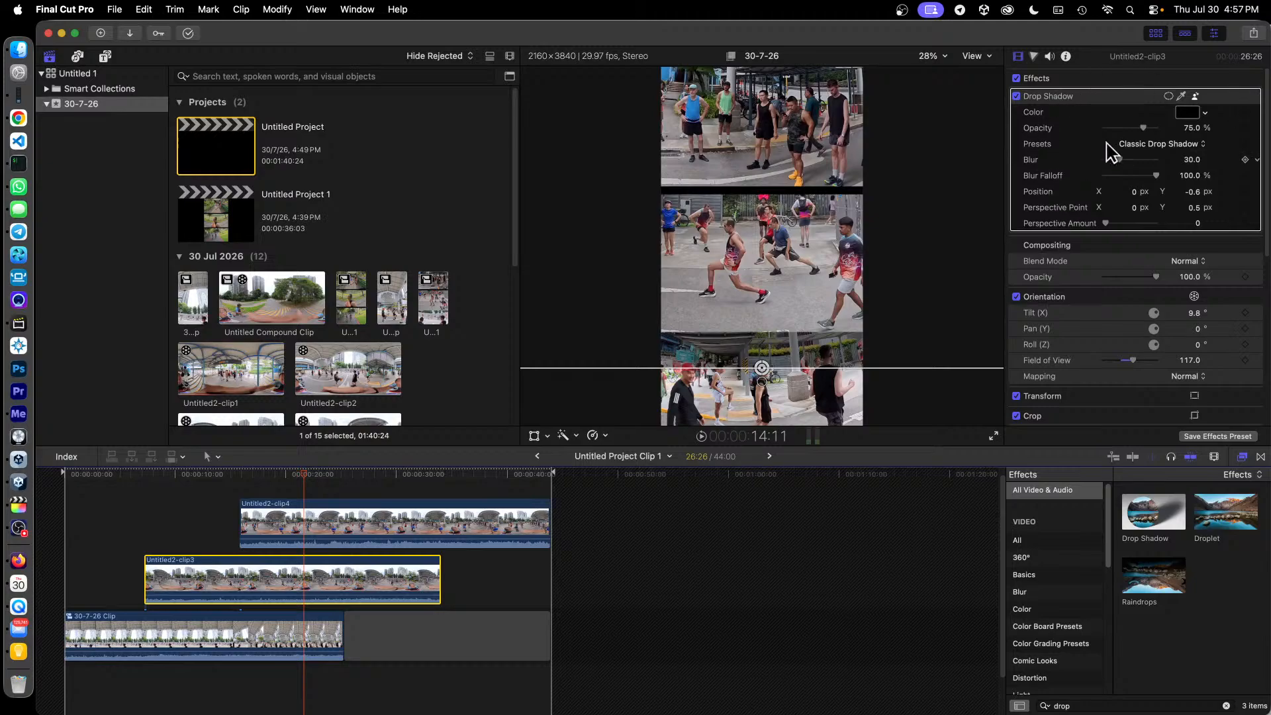
# Set the Drop Shadow opacity on Untitled2-clip3 to 100% and its blur to 0.
pyautogui.click(1191, 128)
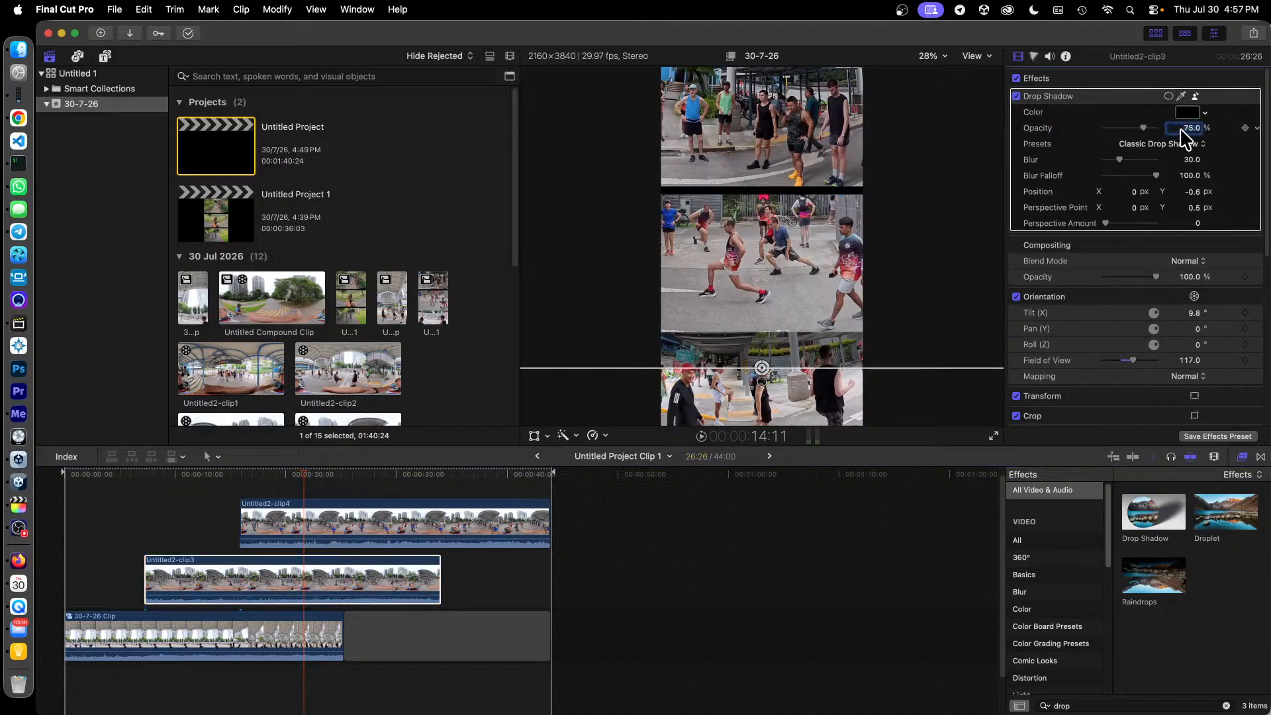
pyautogui.write('100')
pyautogui.press('Return')
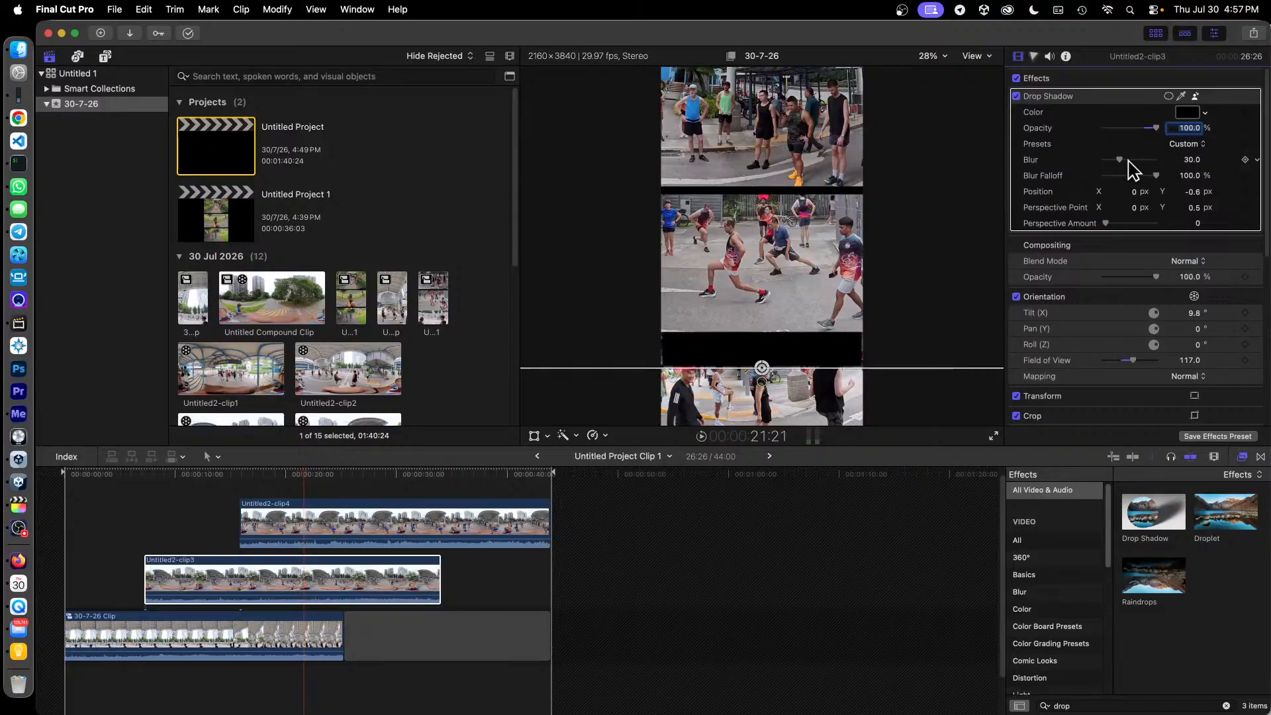
pyautogui.moveTo(1119, 159); pyautogui.dragTo(1063, 161)
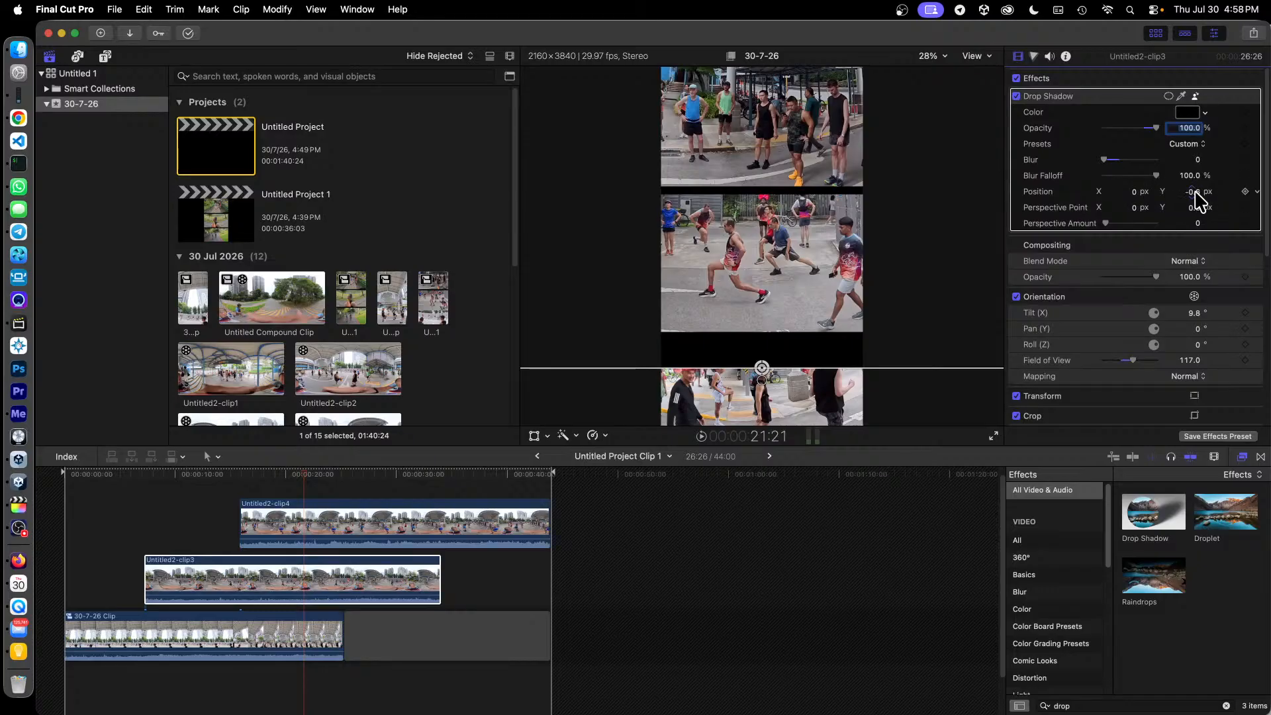
# Set the drop shadow's Position Y to about -0.53 px and its Perspective Point Y to 0 px.
pyautogui.moveTo(1196, 191); pyautogui.dragTo(1191, 189)
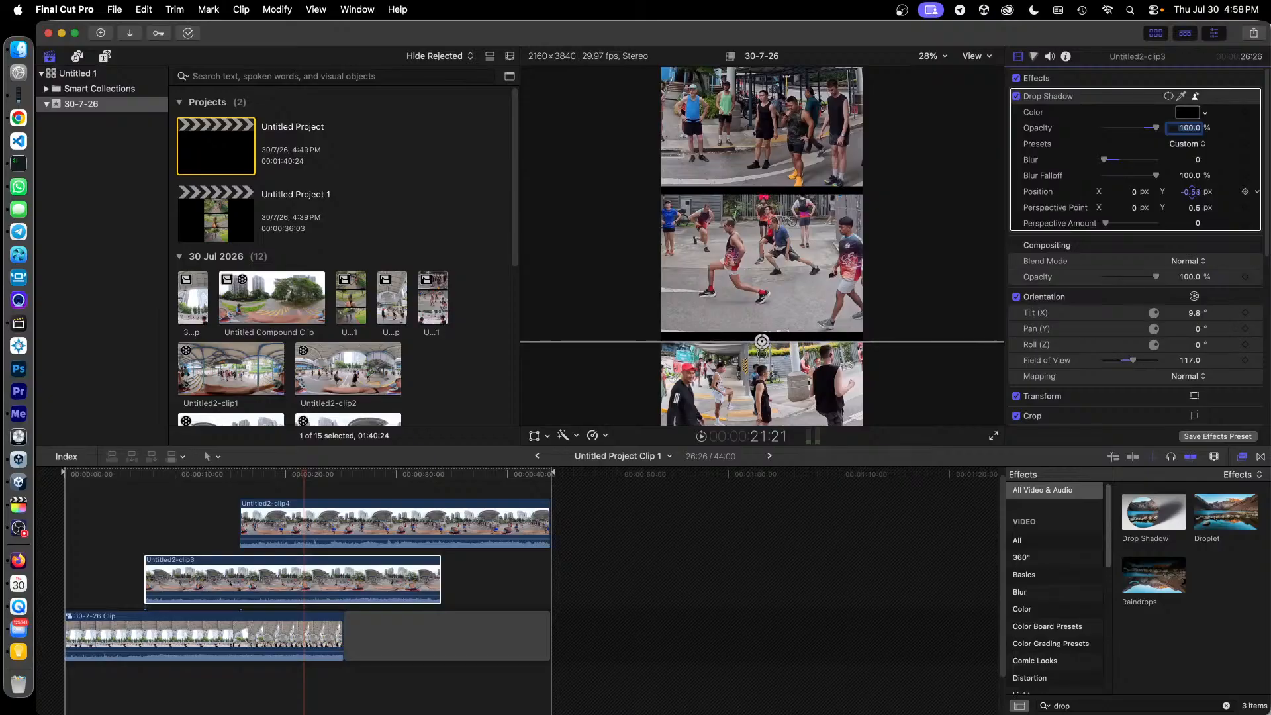
pyautogui.click(1195, 207)
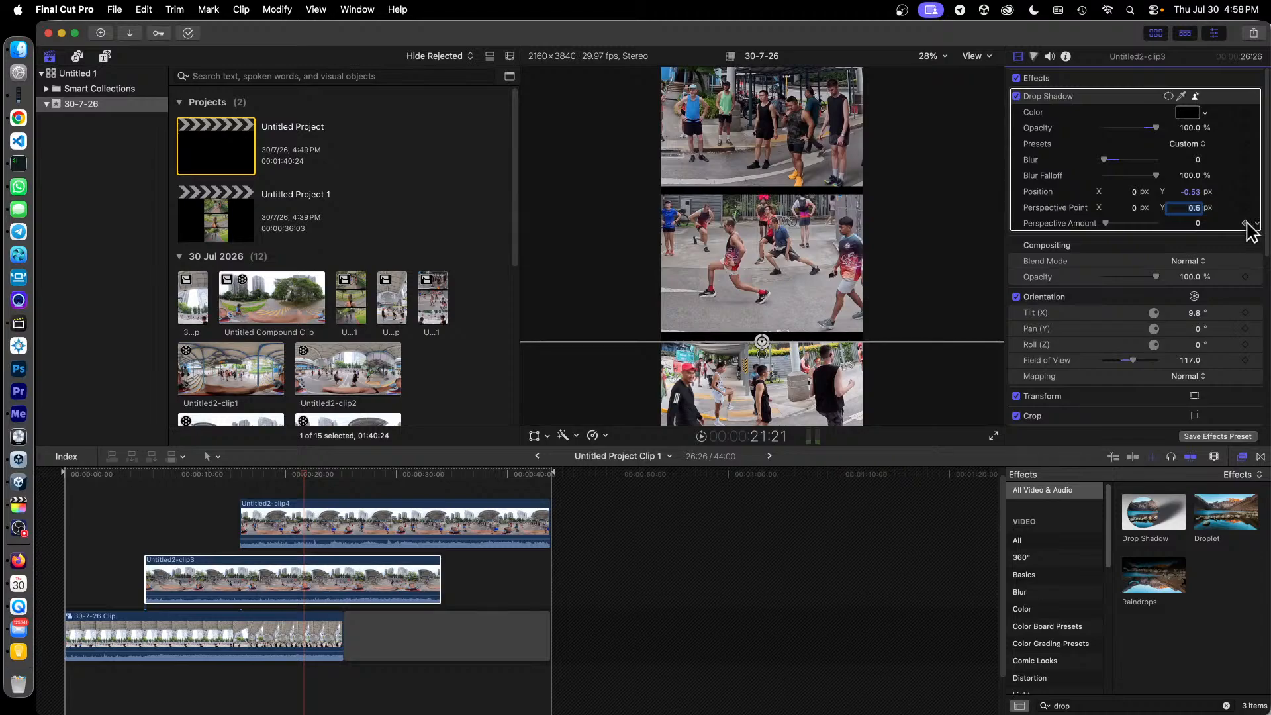
pyautogui.write('0')
pyautogui.press('Return')
# Deselect the clip, return to the Untitled Project timeline and move the playhead to about 20:24.
pyautogui.click(735, 572)
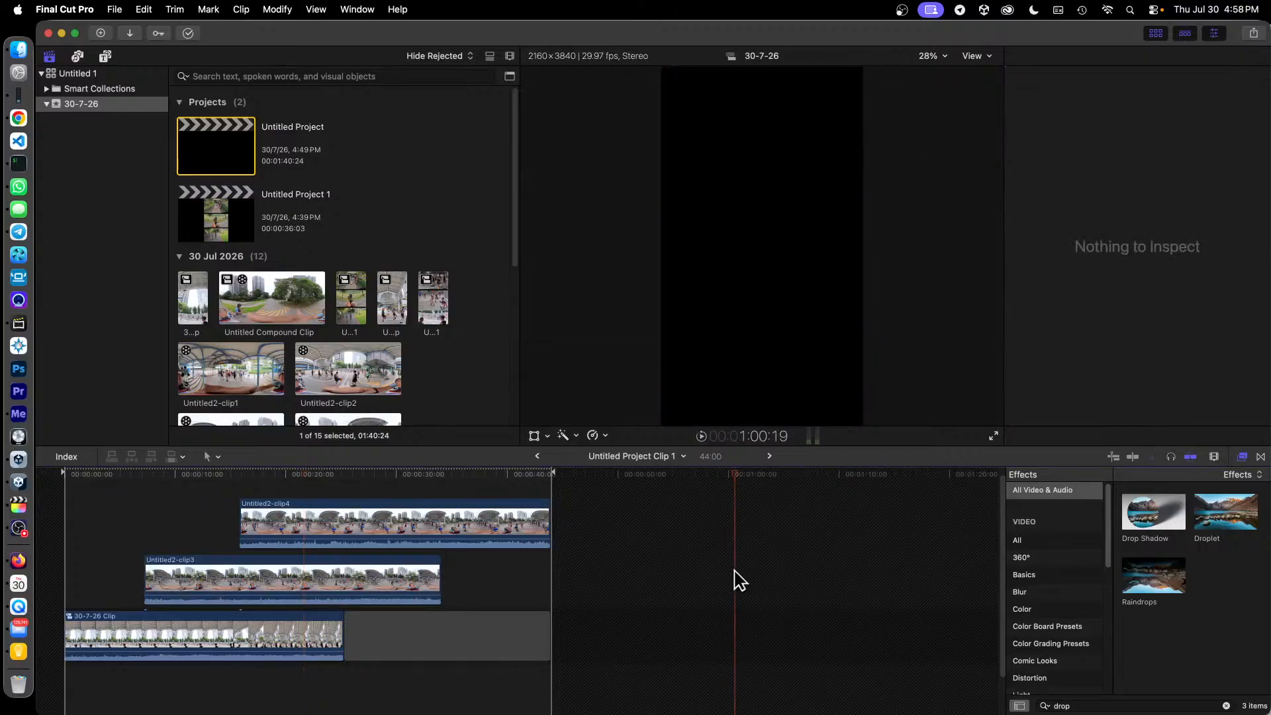
pyautogui.click(536, 456)
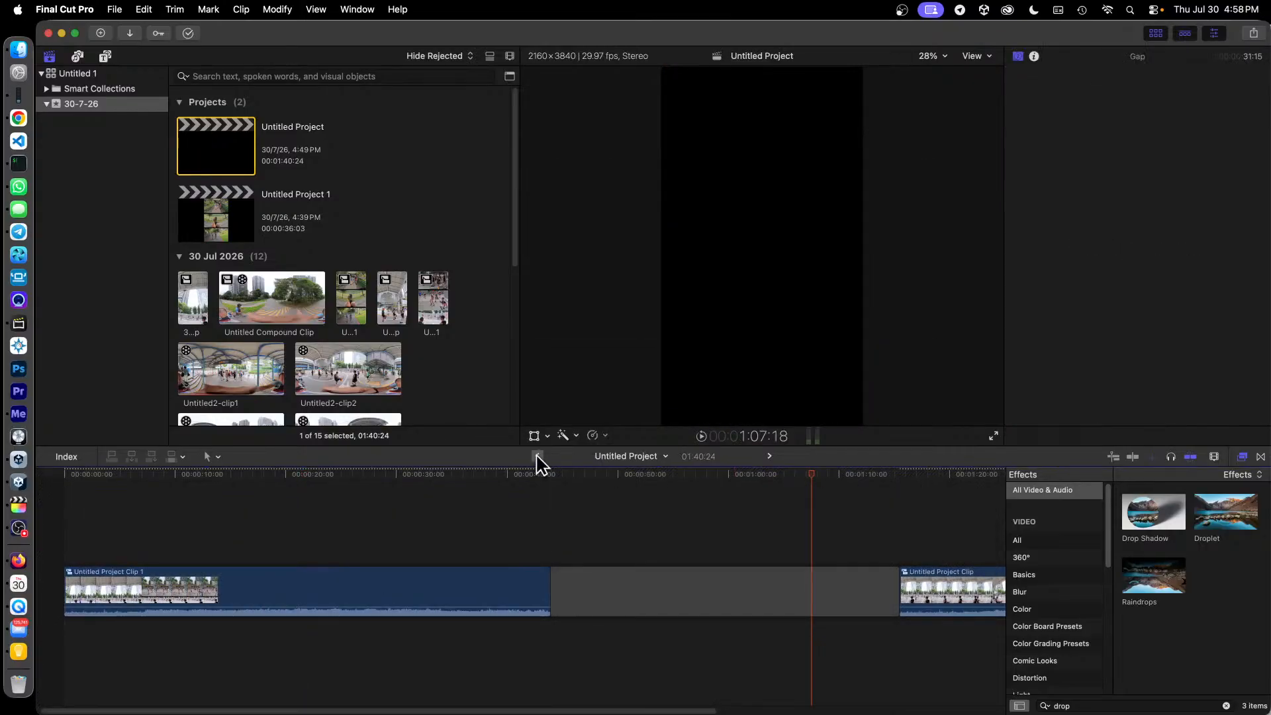
pyautogui.moveTo(219, 474); pyautogui.dragTo(294, 475)
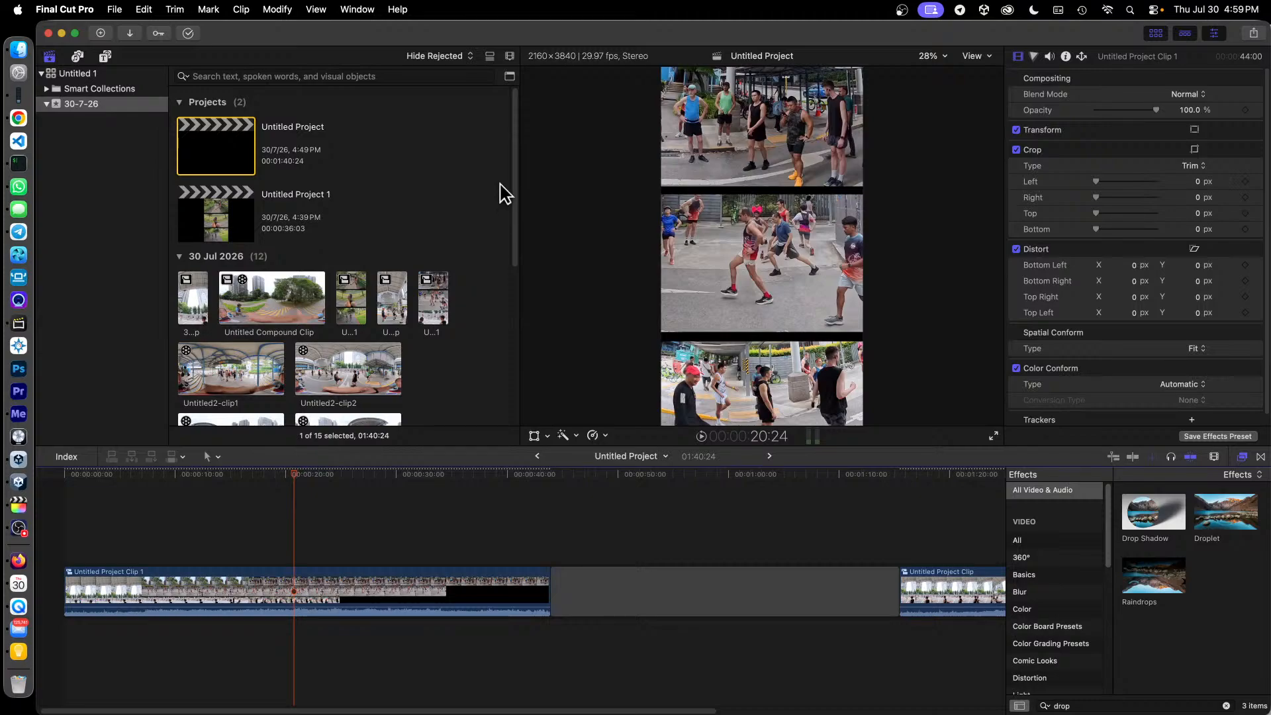
# Open Untitled Compound Clip in its own timeline and play it back from about the 4-second mark.
pyautogui.doubleClick(279, 293)
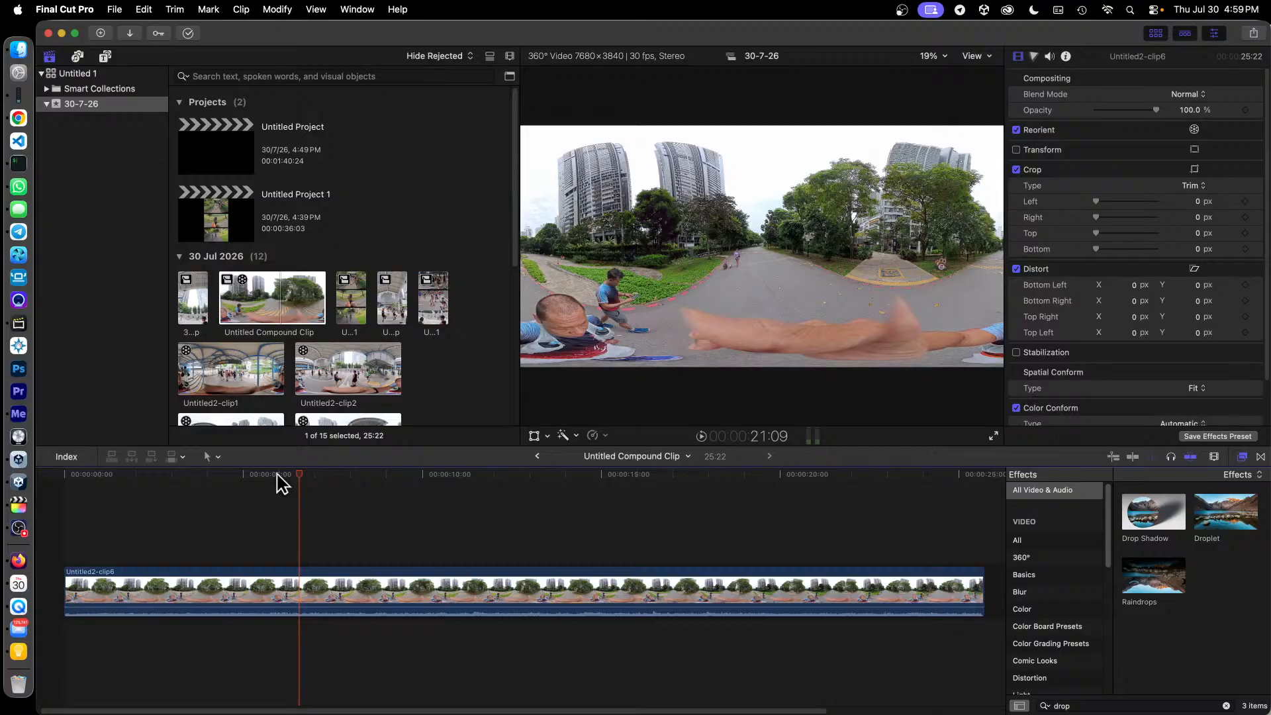
pyautogui.click(212, 474)
pyautogui.press('space')
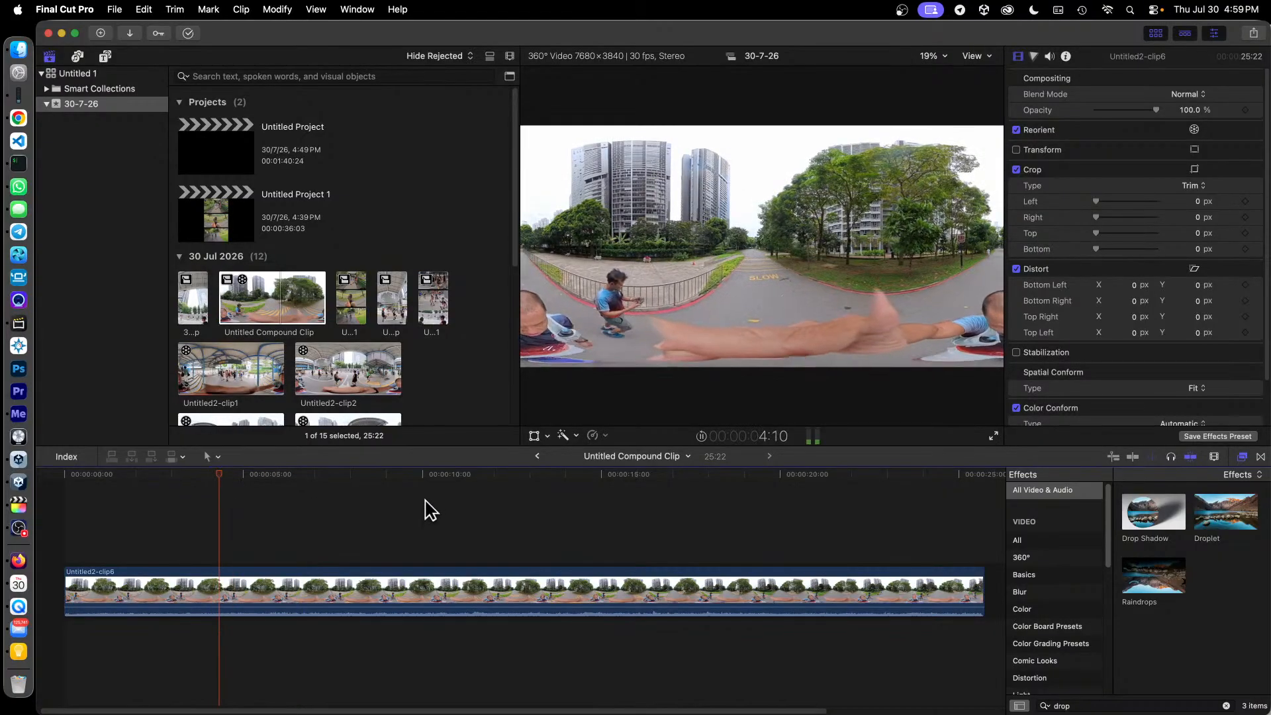
pyautogui.press('space')
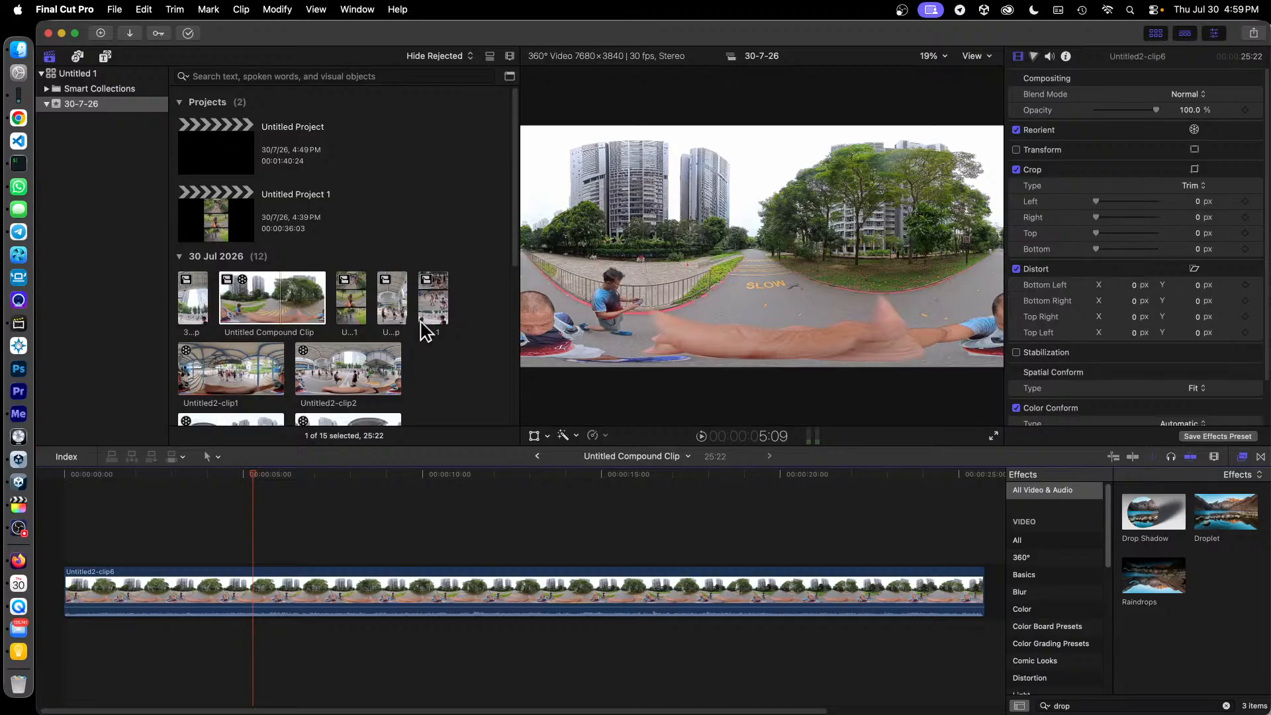
pyautogui.scroll(-1, 432, 333)
pyautogui.scroll(-10, 434, 333)
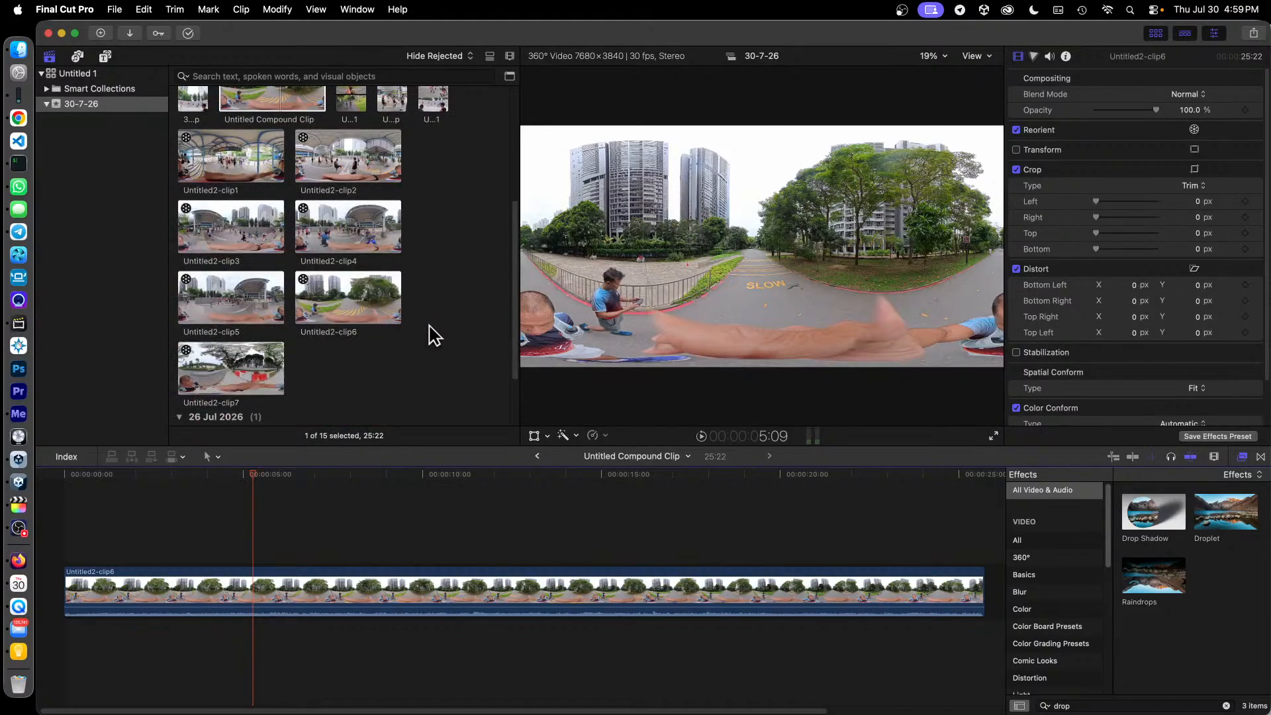
pyautogui.scroll(-1, 434, 335)
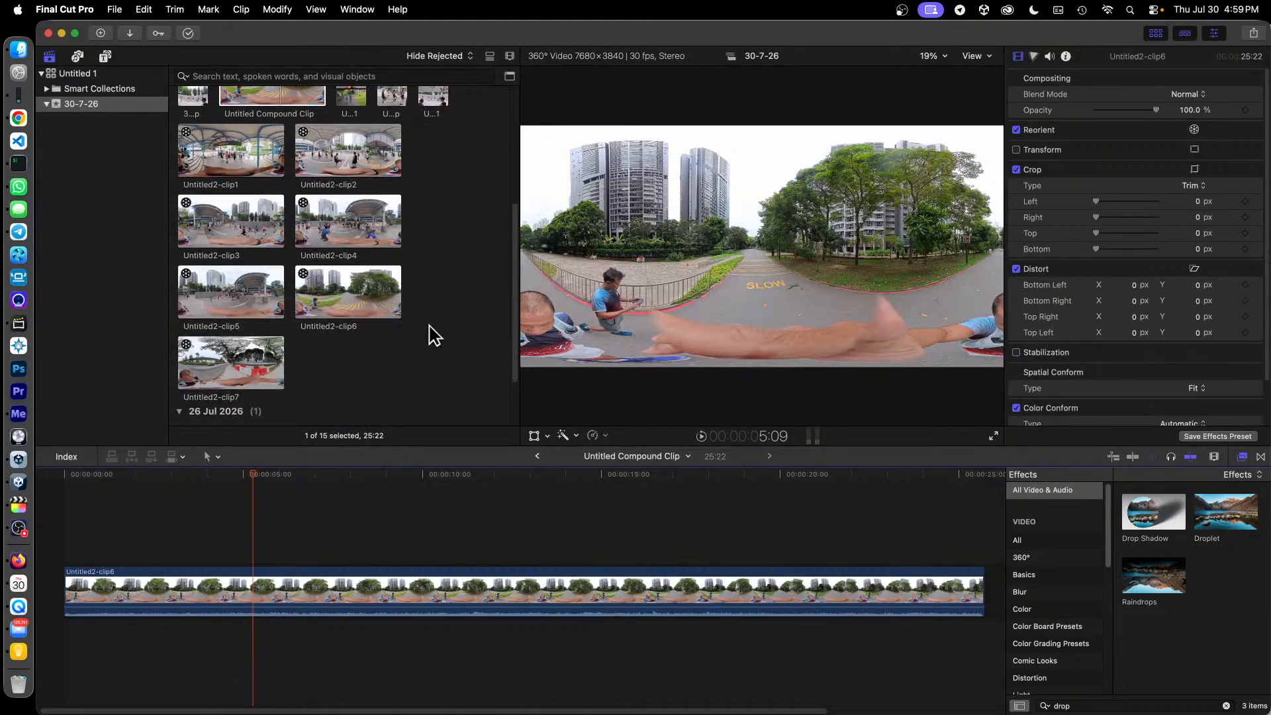
pyautogui.click(235, 351)
pyautogui.rightClick(252, 358)
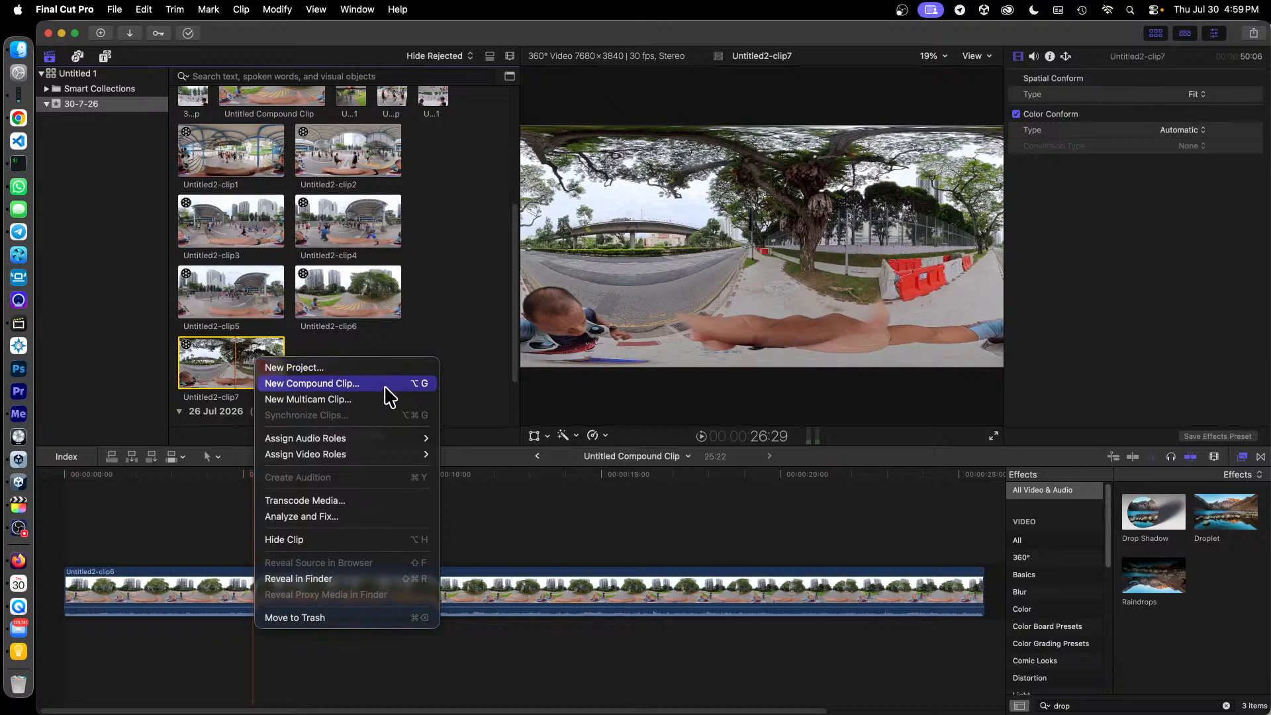
pyautogui.click(420, 351)
pyautogui.scroll(5, 425, 344)
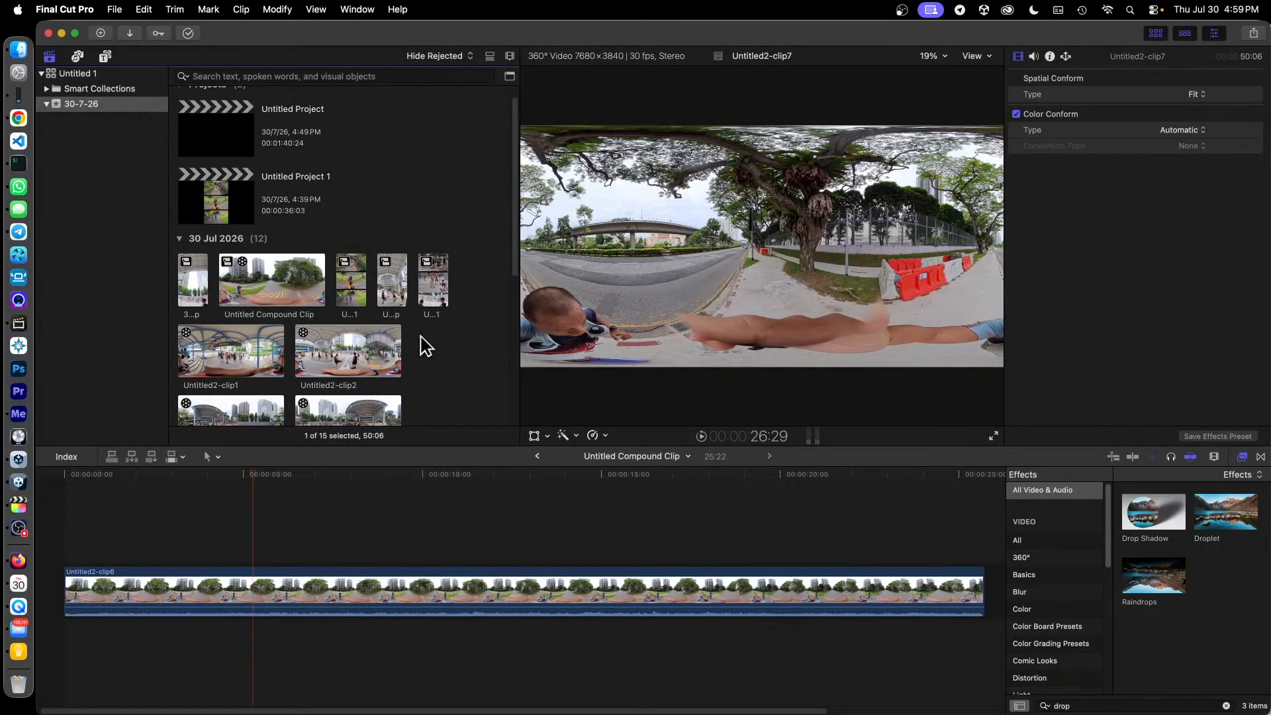
pyautogui.scroll(-2, 423, 345)
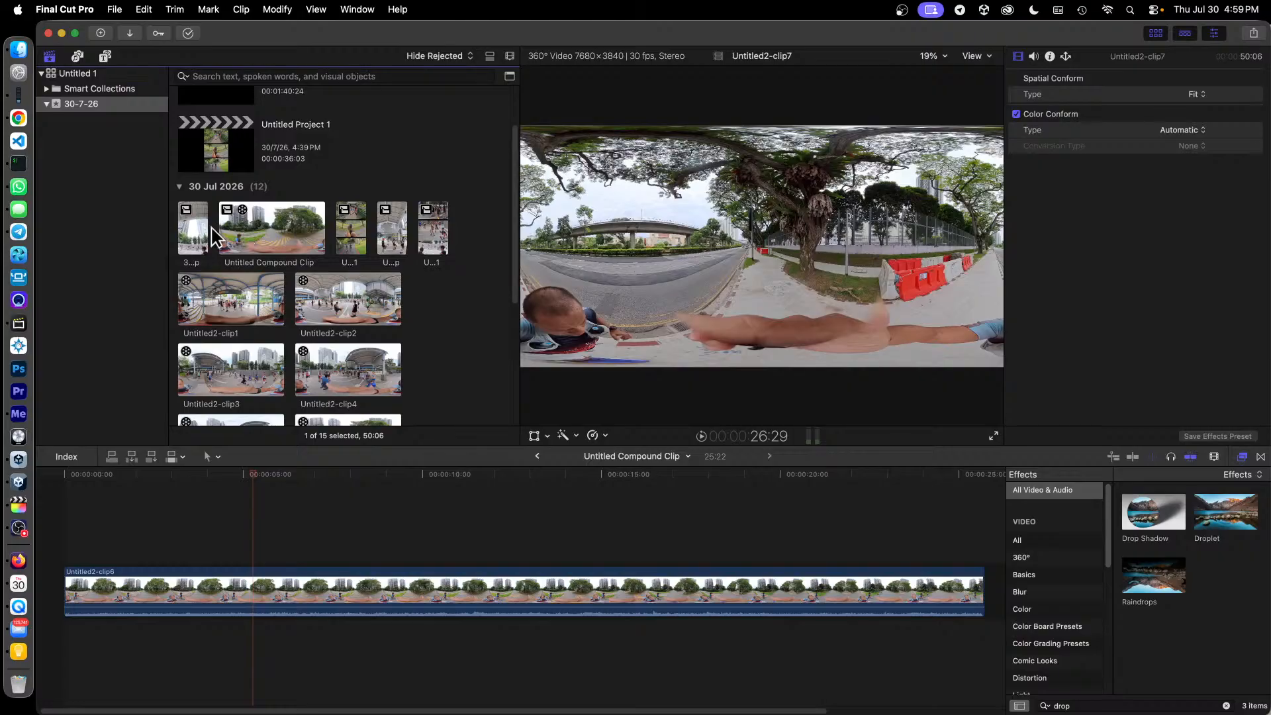
pyautogui.click(189, 232)
pyautogui.rightClick(189, 232)
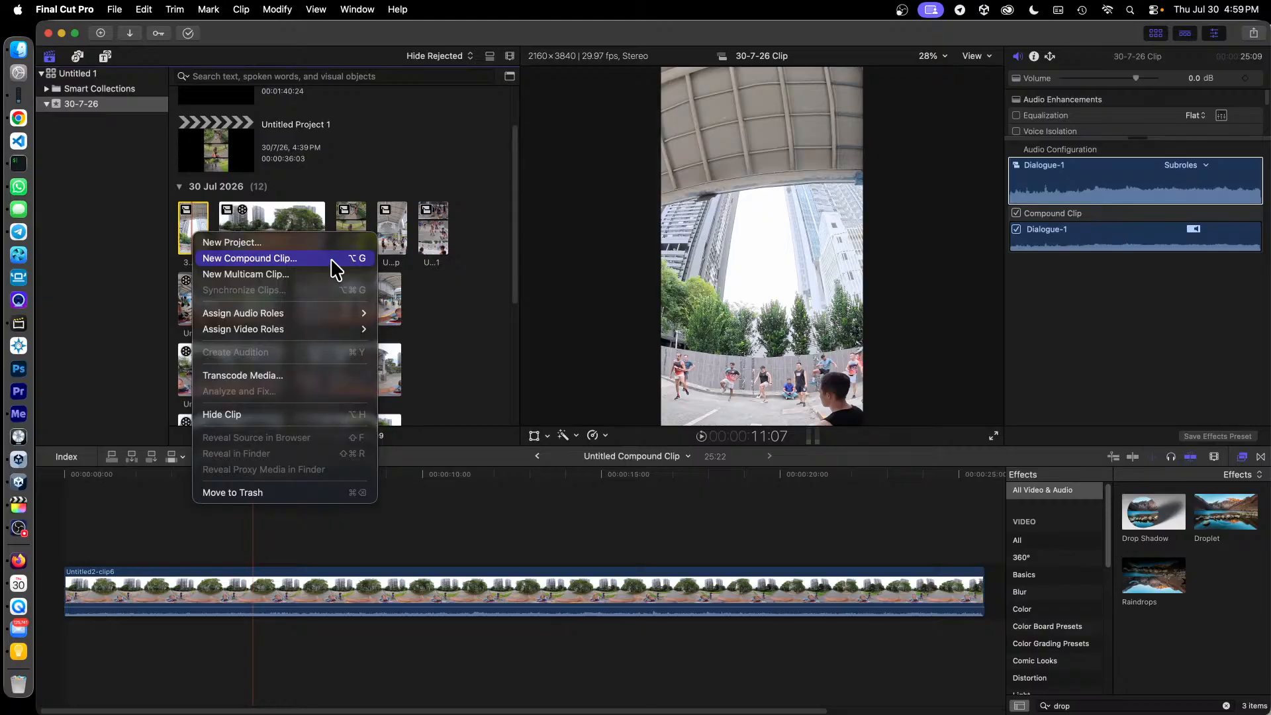
pyautogui.click(461, 330)
# Create a compound clip from the 360° clip Untitled2-clip7 and open it in the timeline.
pyautogui.scroll(-5, 445, 311)
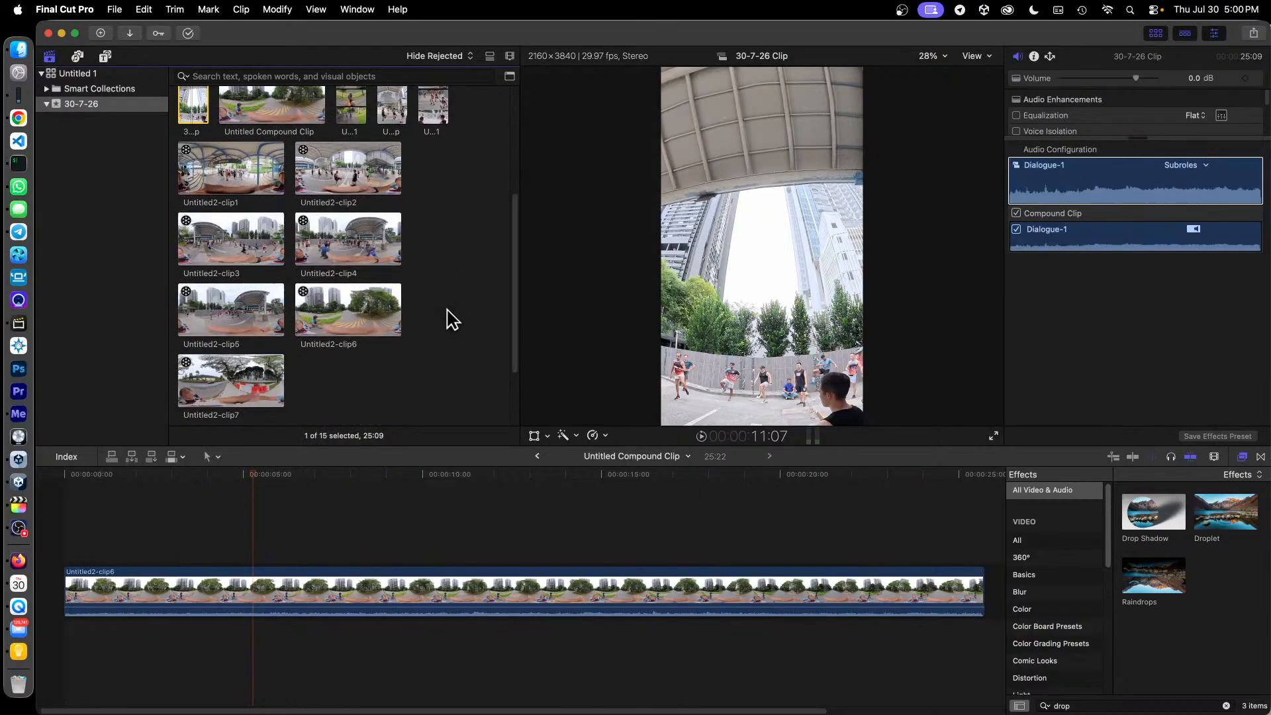
pyautogui.scroll(-1, 447, 311)
pyautogui.click(240, 349)
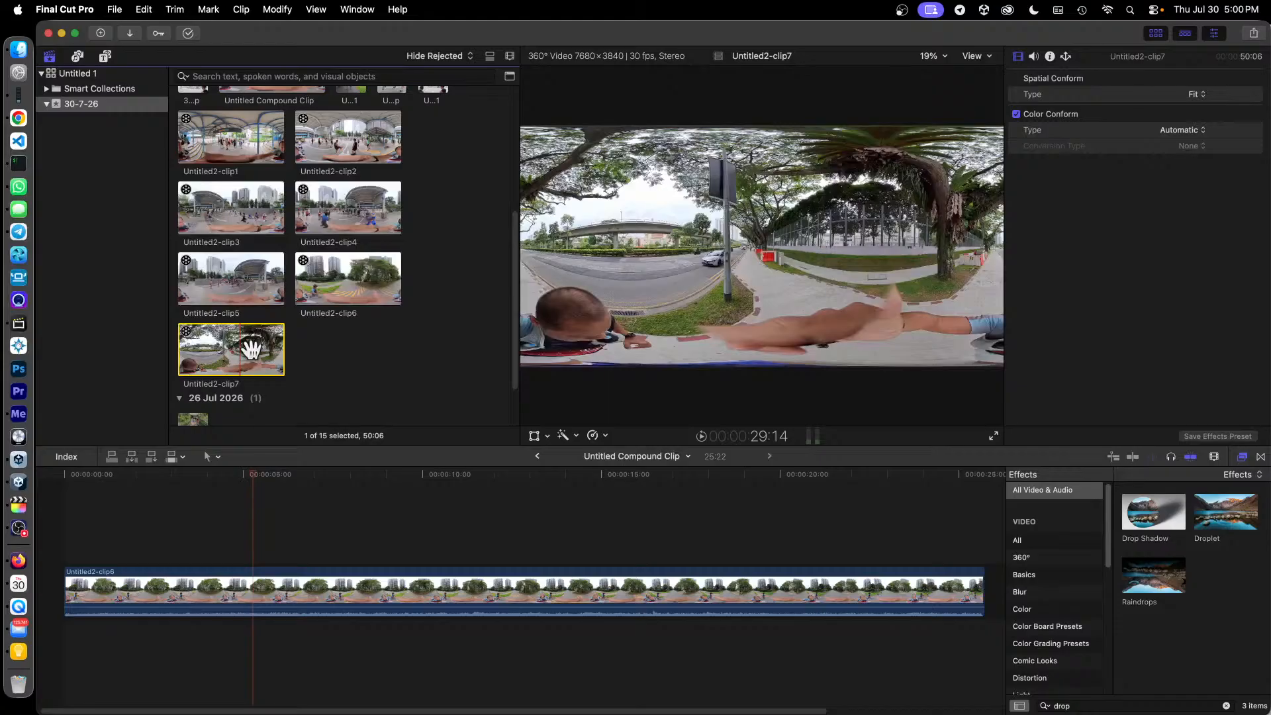
pyautogui.rightClick(251, 349)
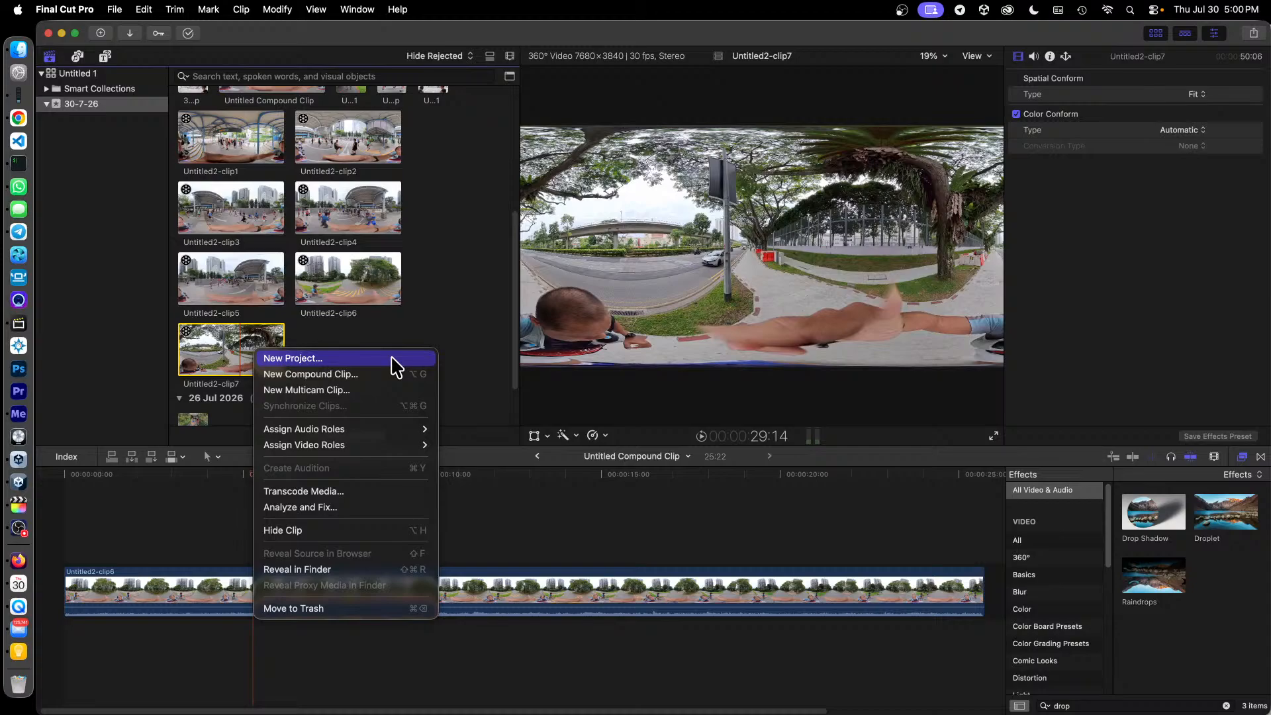
pyautogui.click(394, 374)
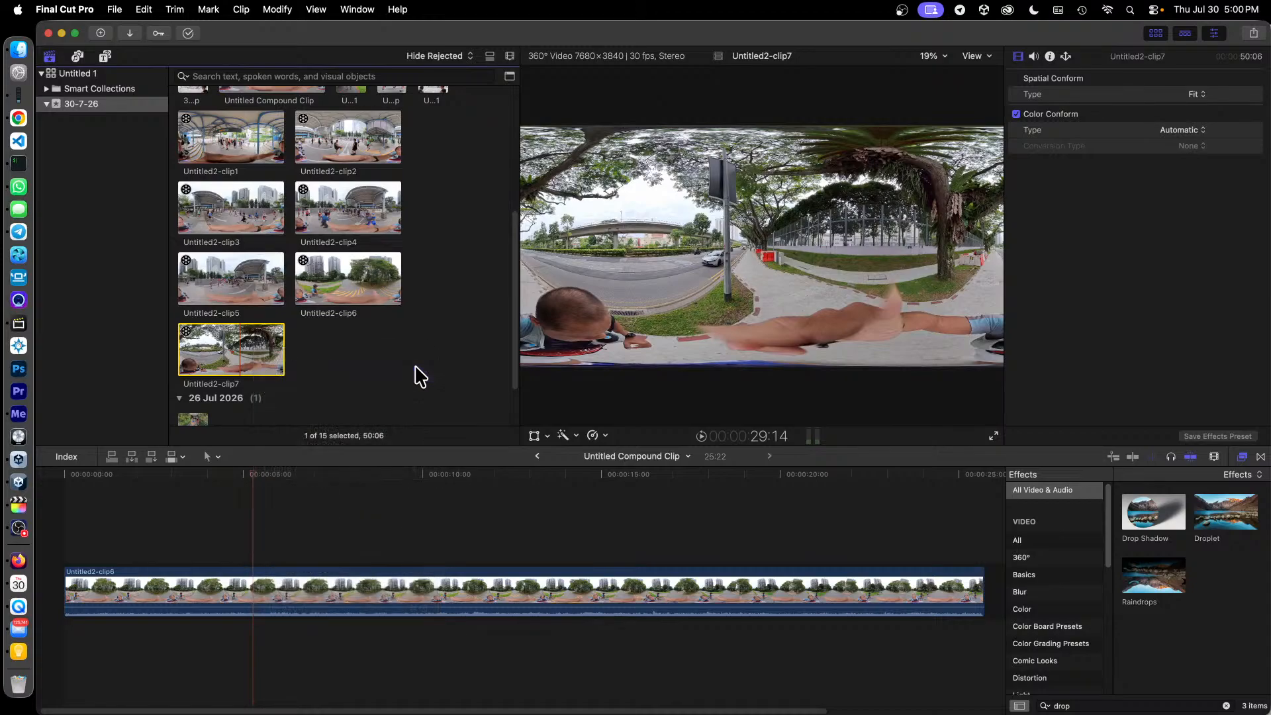
pyautogui.click(835, 431)
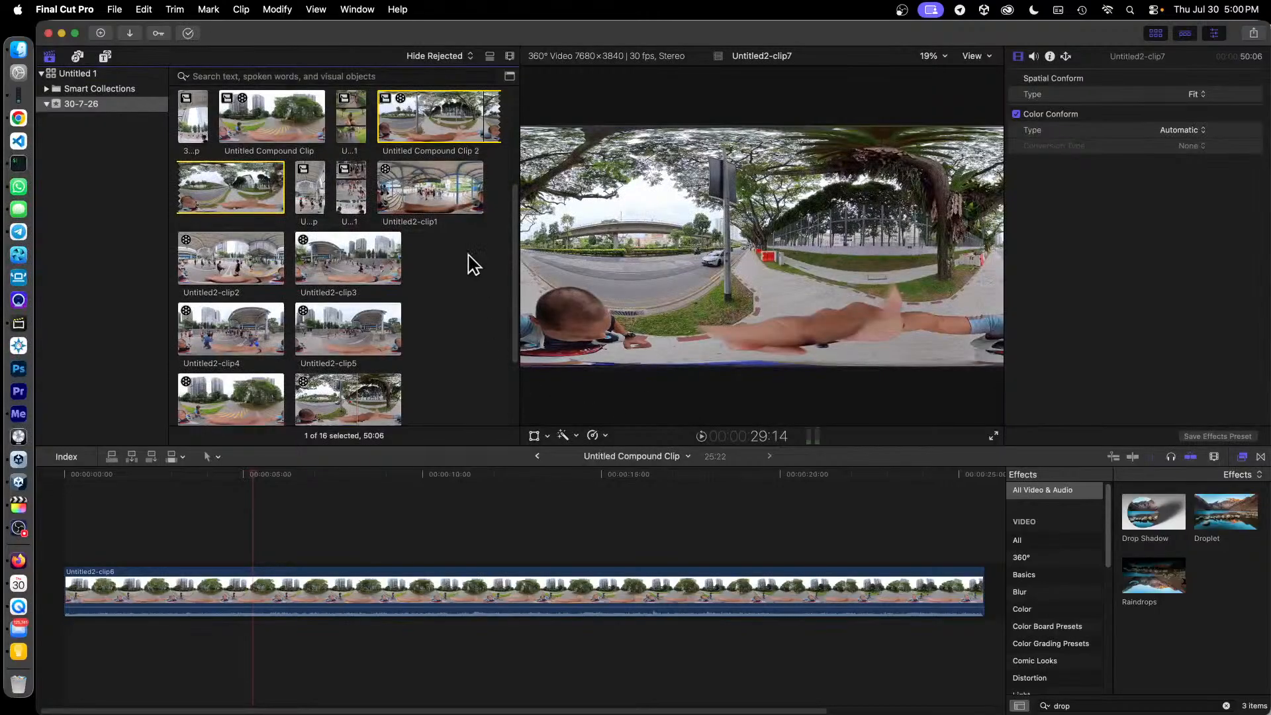
pyautogui.doubleClick(460, 119)
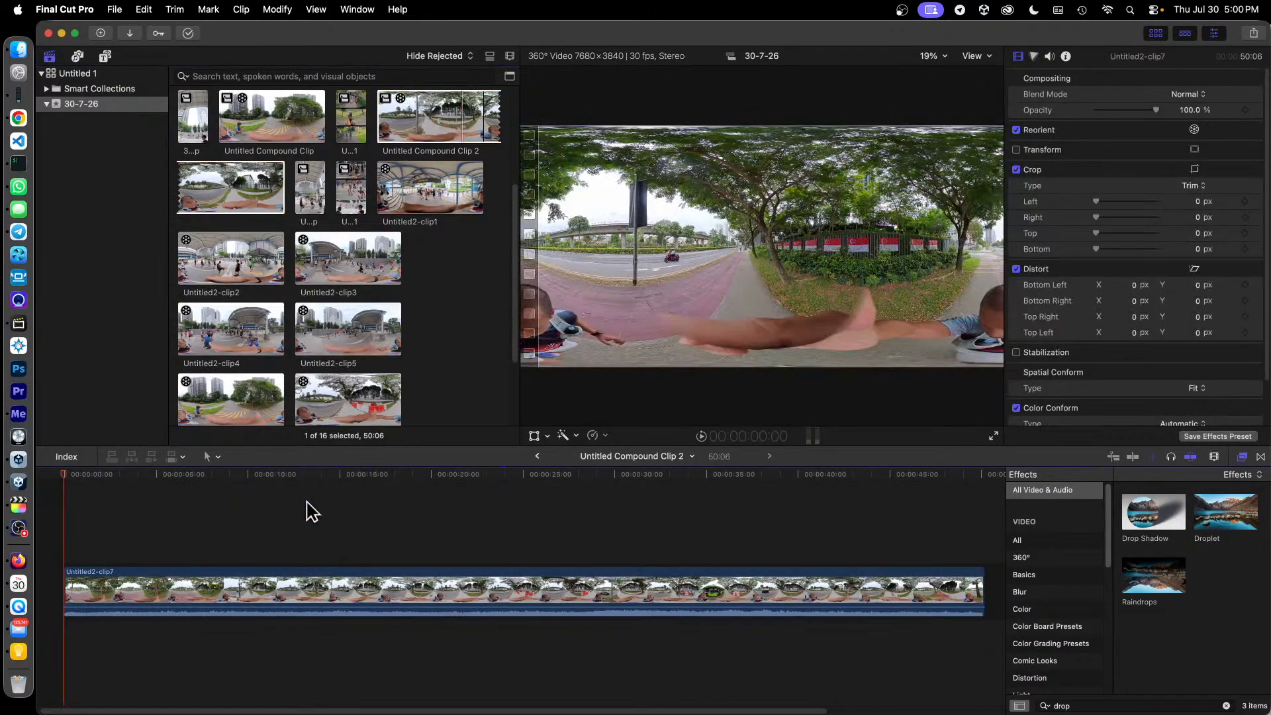
# Play back the compound clip and open the graphic equalizer for Untitled2-clip7's audio, keeping it clear of the viewer.
pyautogui.press('space')
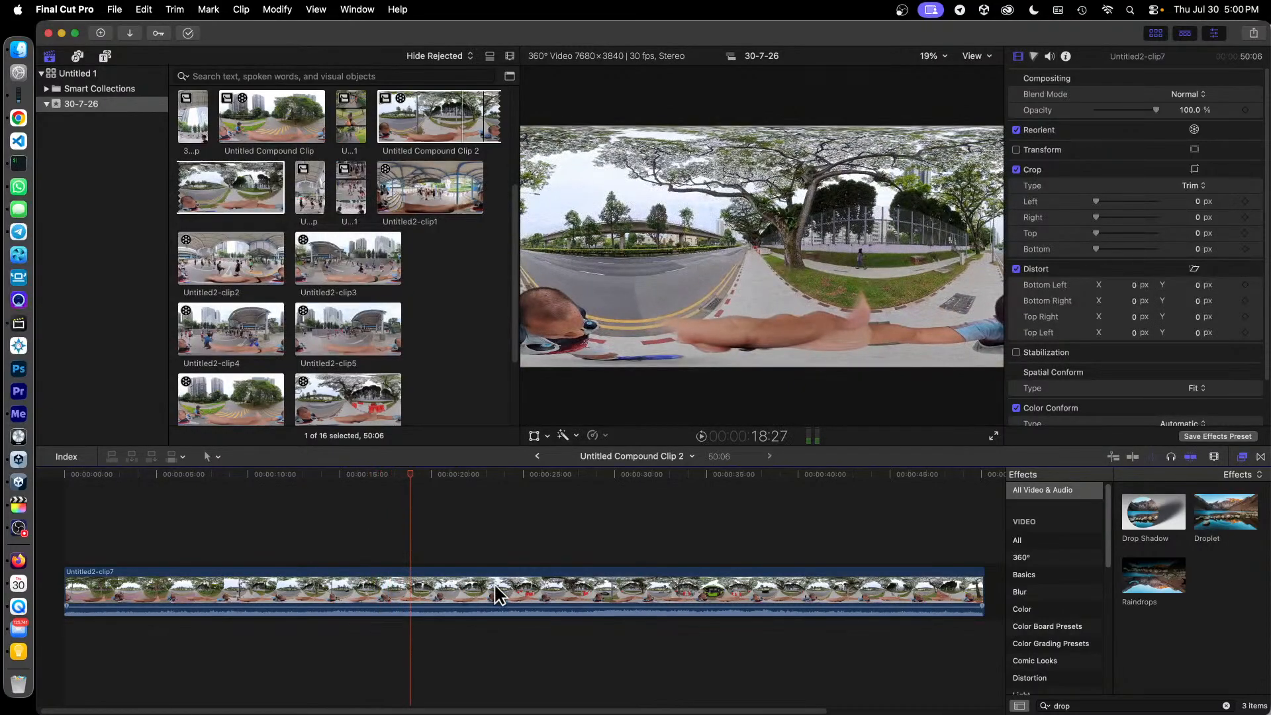
pyautogui.click(1049, 57)
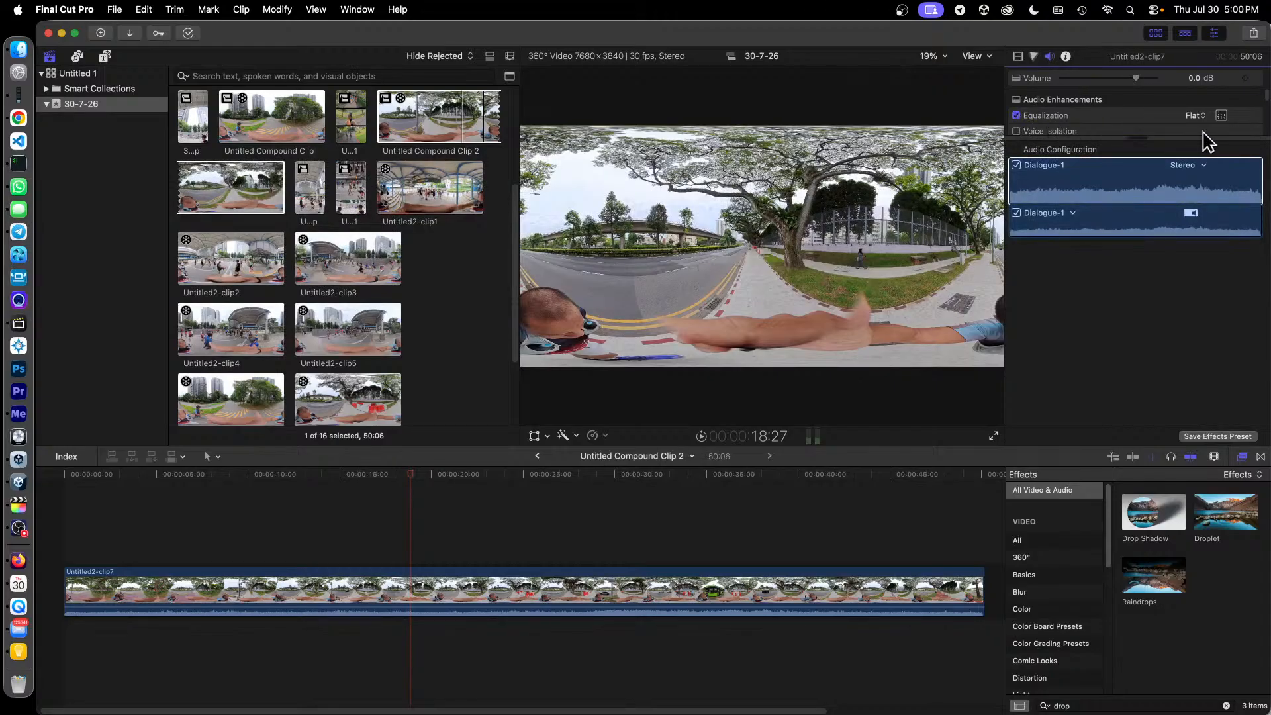
pyautogui.click(1221, 116)
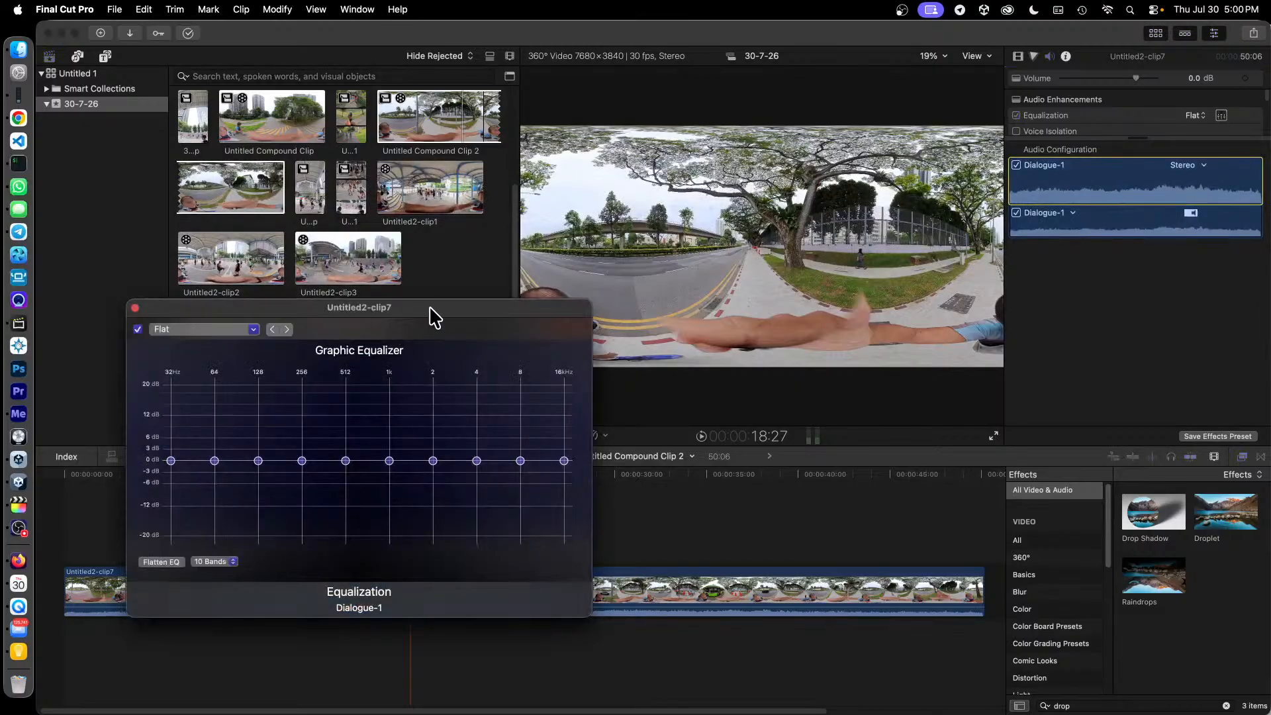
pyautogui.moveTo(428, 309); pyautogui.dragTo(797, 274)
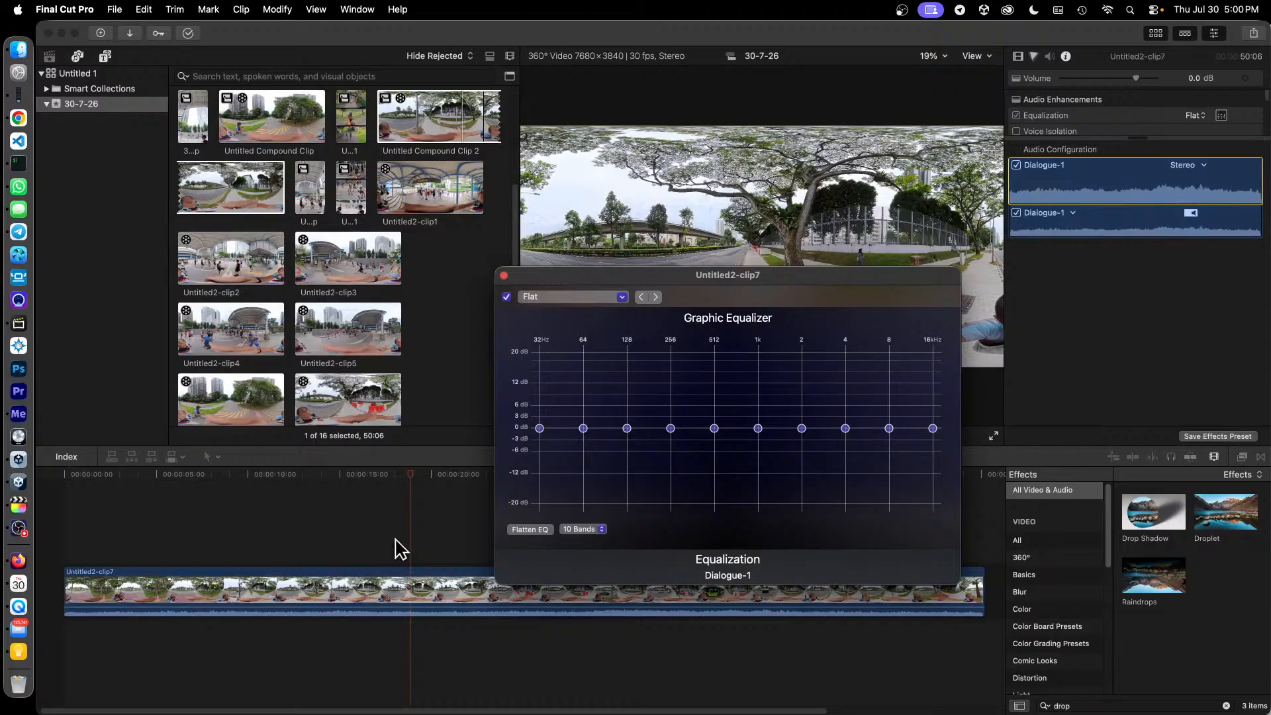
pyautogui.press('space')
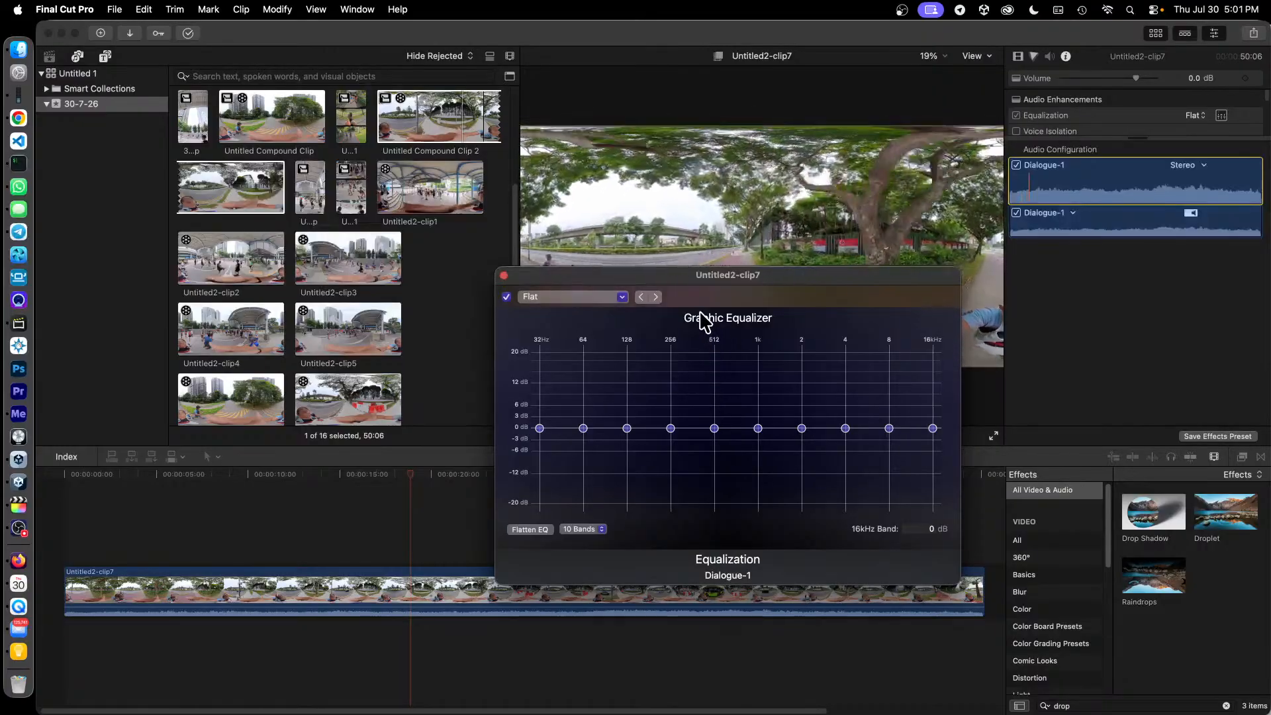
pyautogui.moveTo(724, 276); pyautogui.dragTo(724, 321)
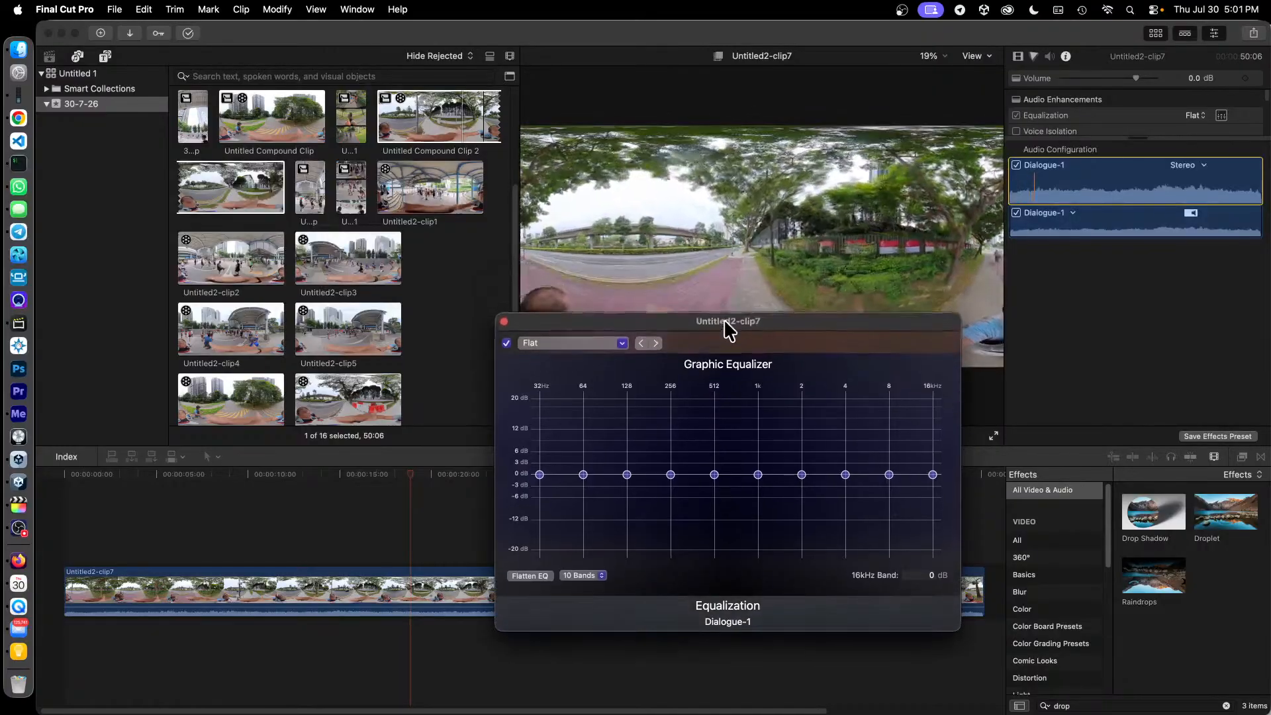
# Audition the equalizer presets on Untitled2-clip7 from Voice Enhance through Treble Reduce, ending back at Flat.
pyautogui.click(656, 342)
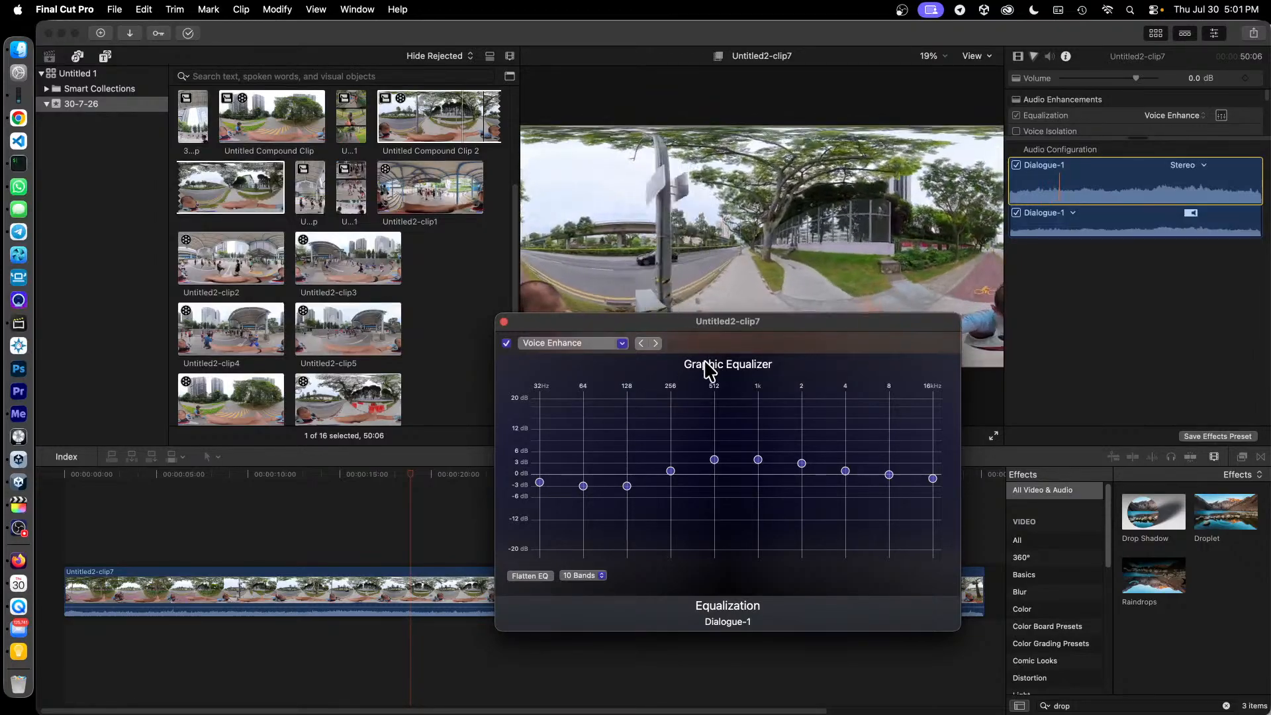
pyautogui.moveTo(709, 326); pyautogui.dragTo(703, 358)
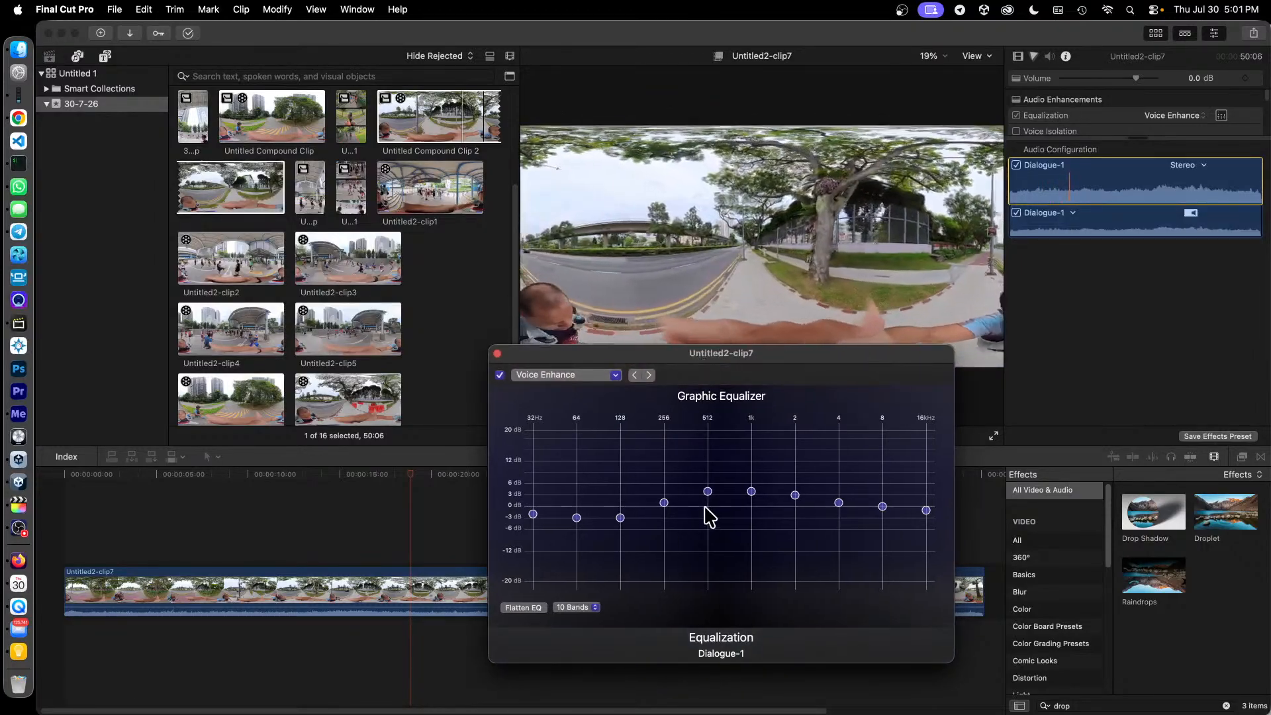
pyautogui.click(648, 375)
pyautogui.click(647, 375)
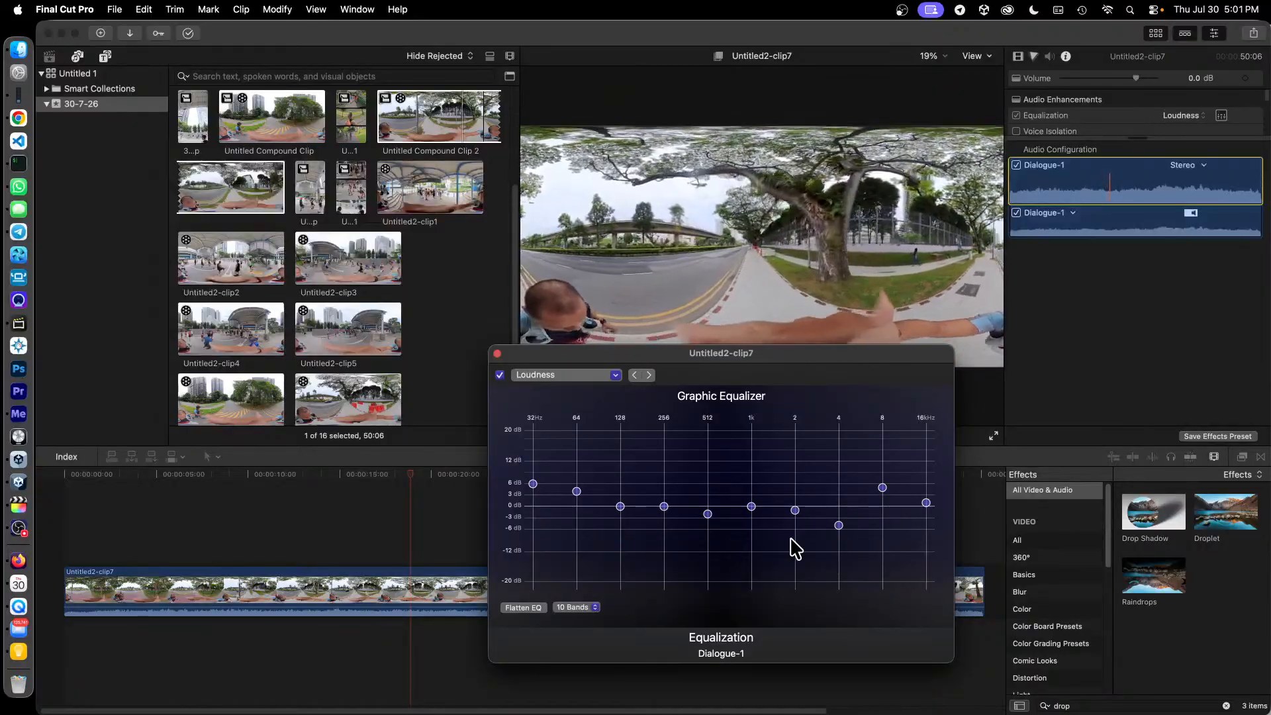
pyautogui.click(649, 375)
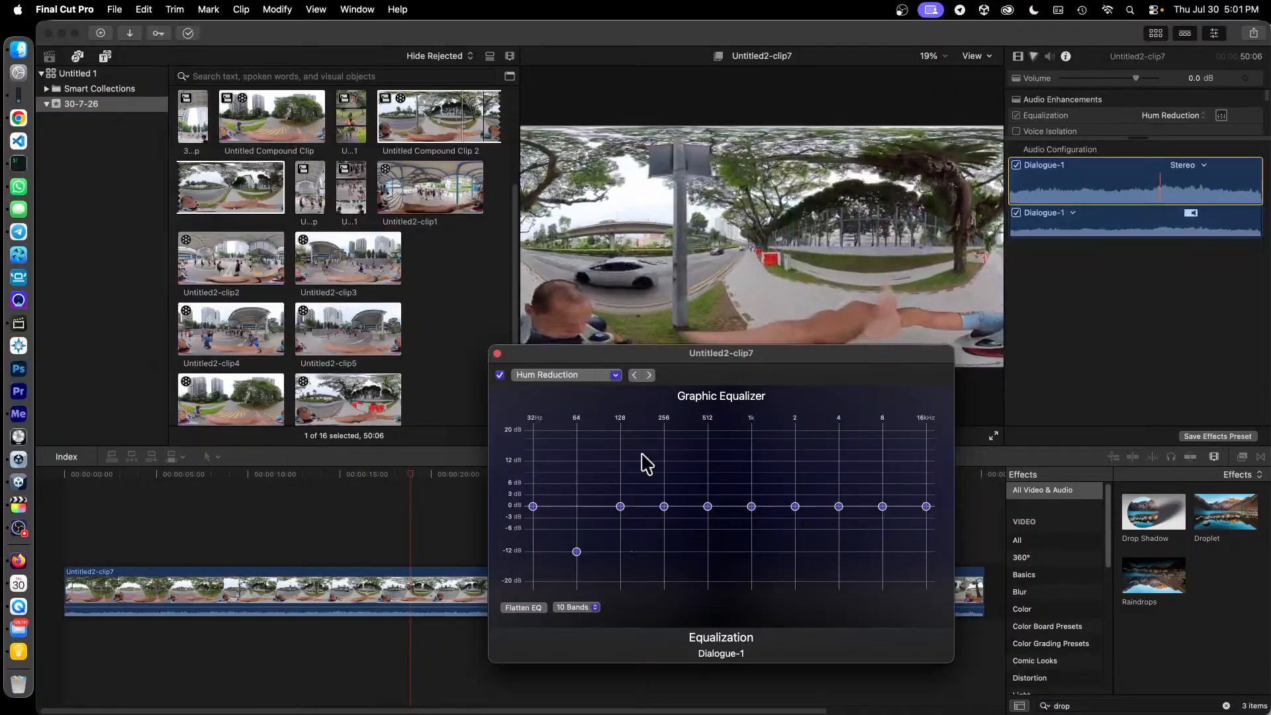
pyautogui.click(651, 375)
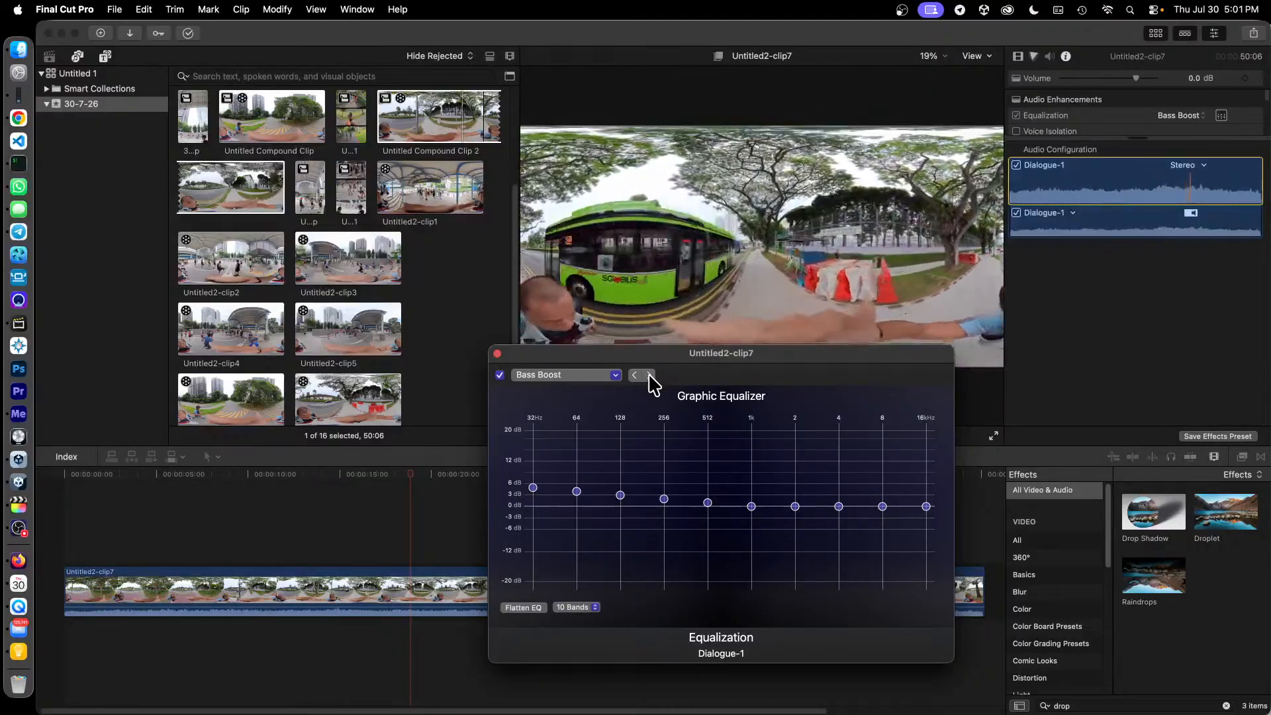
pyautogui.click(651, 375)
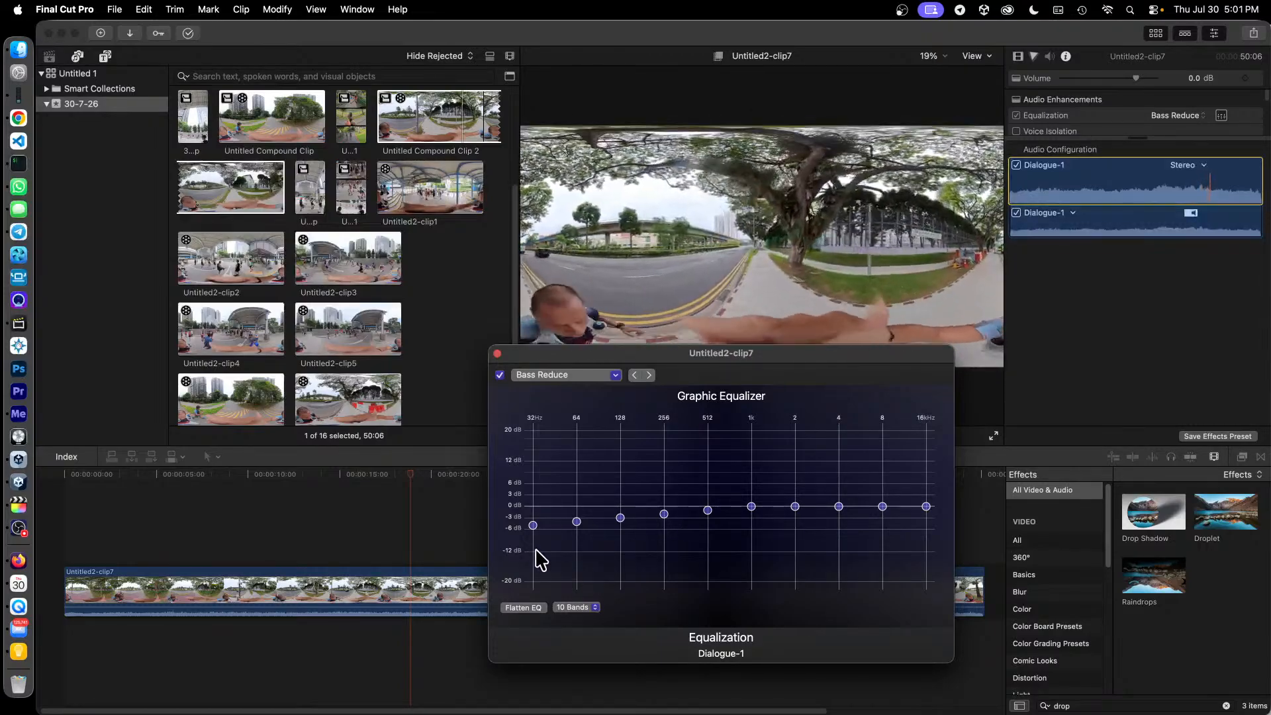
pyautogui.click(650, 377)
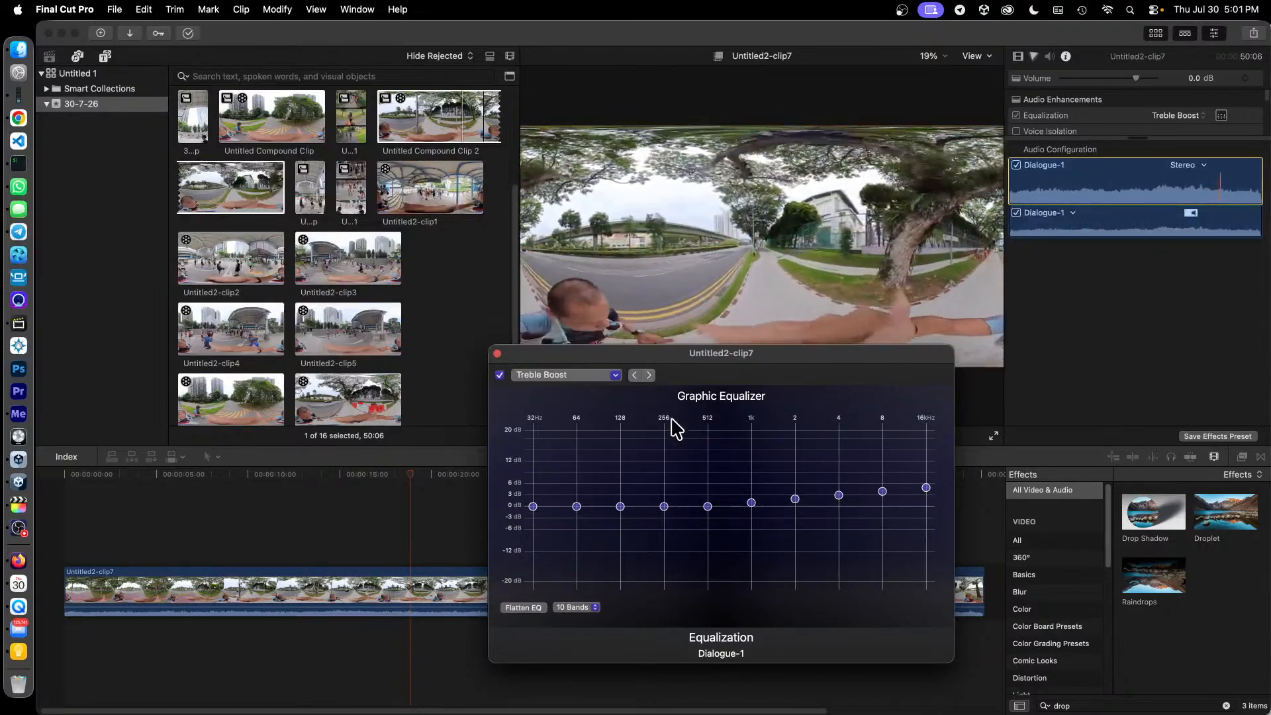
pyautogui.click(650, 376)
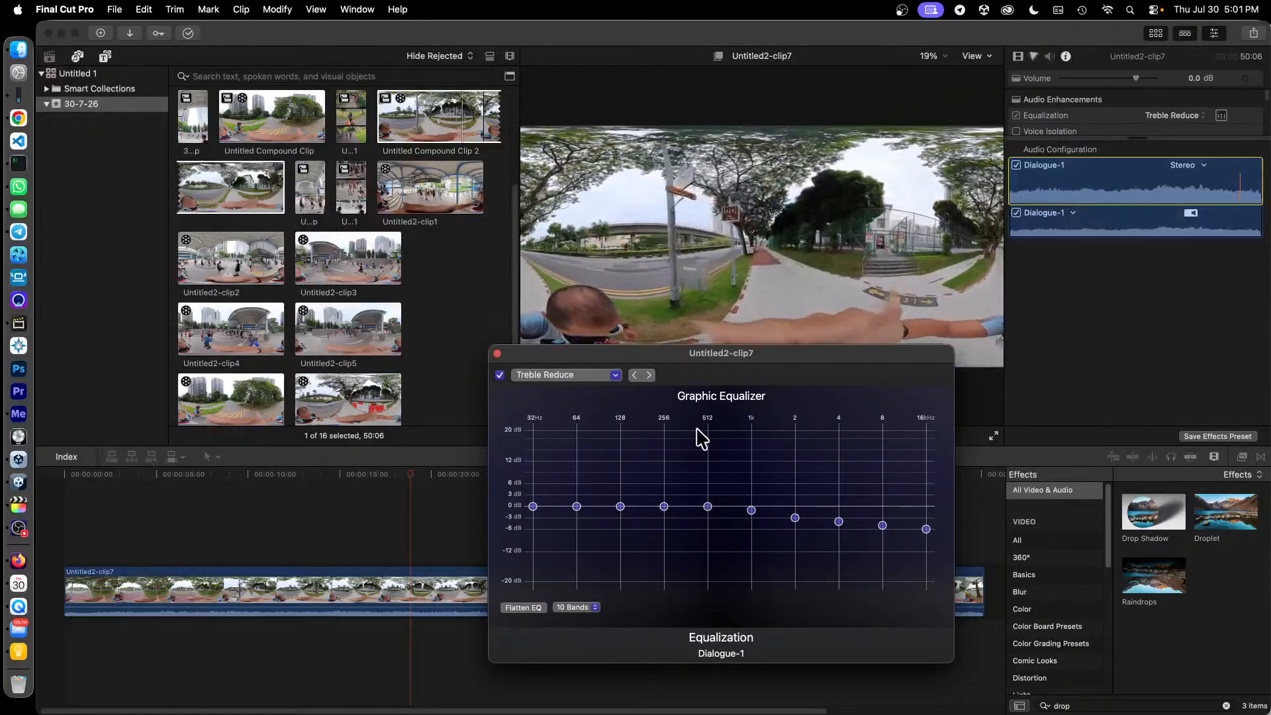
pyautogui.click(650, 375)
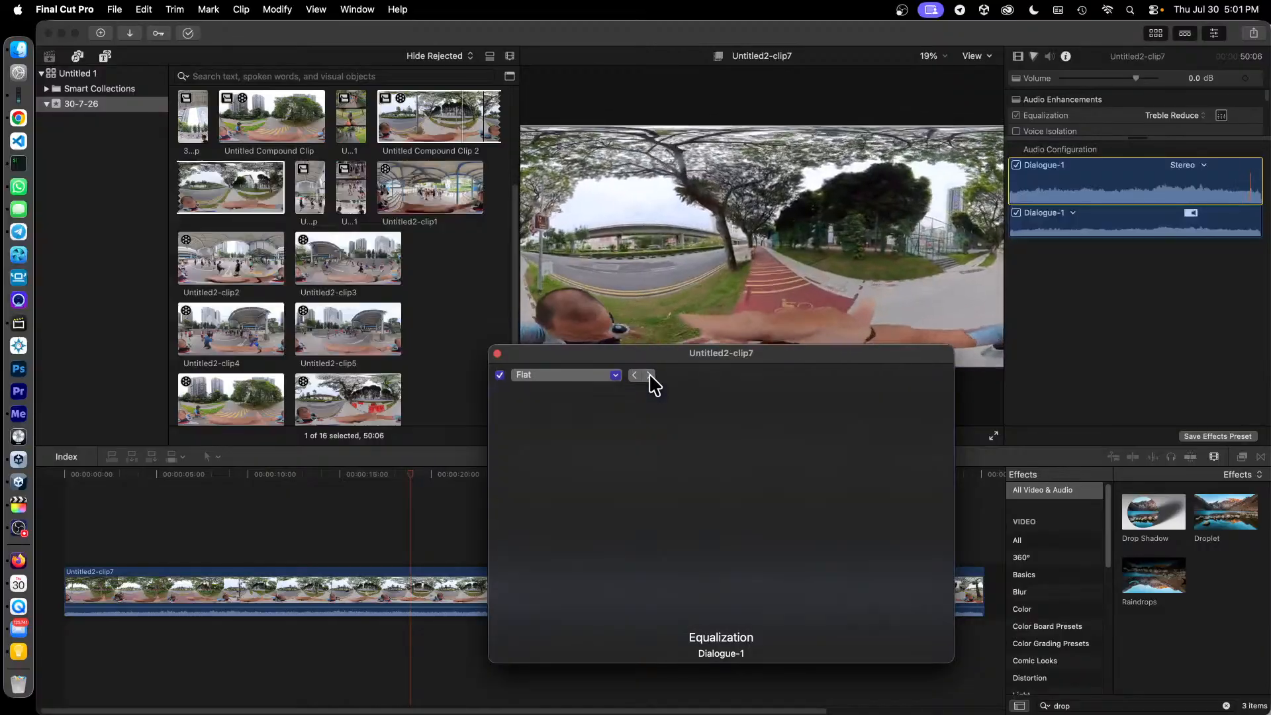
# Apply the Voice Enhance equalizer preset to Untitled2-clip7 and lower the 32 Hz, 64 Hz and 128 Hz bands to -20 dB.
pyautogui.click(650, 376)
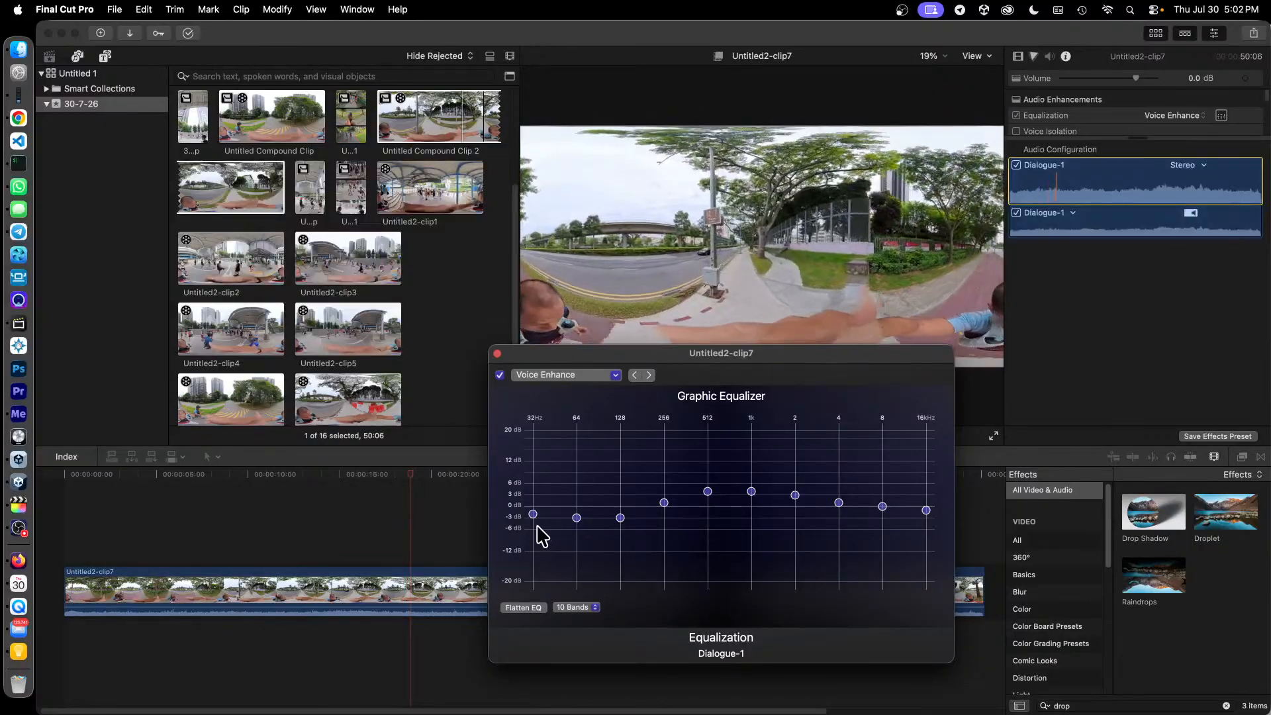
pyautogui.moveTo(534, 515); pyautogui.dragTo(534, 582)
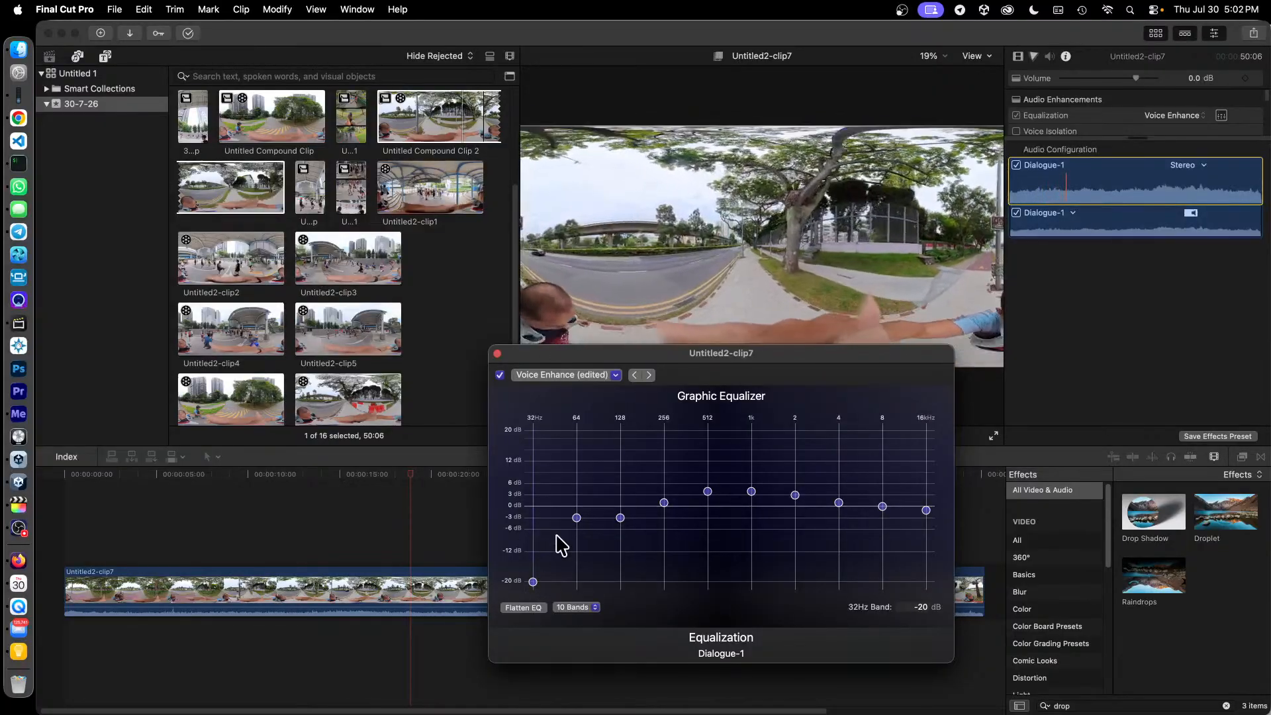
pyautogui.moveTo(576, 518); pyautogui.dragTo(578, 591)
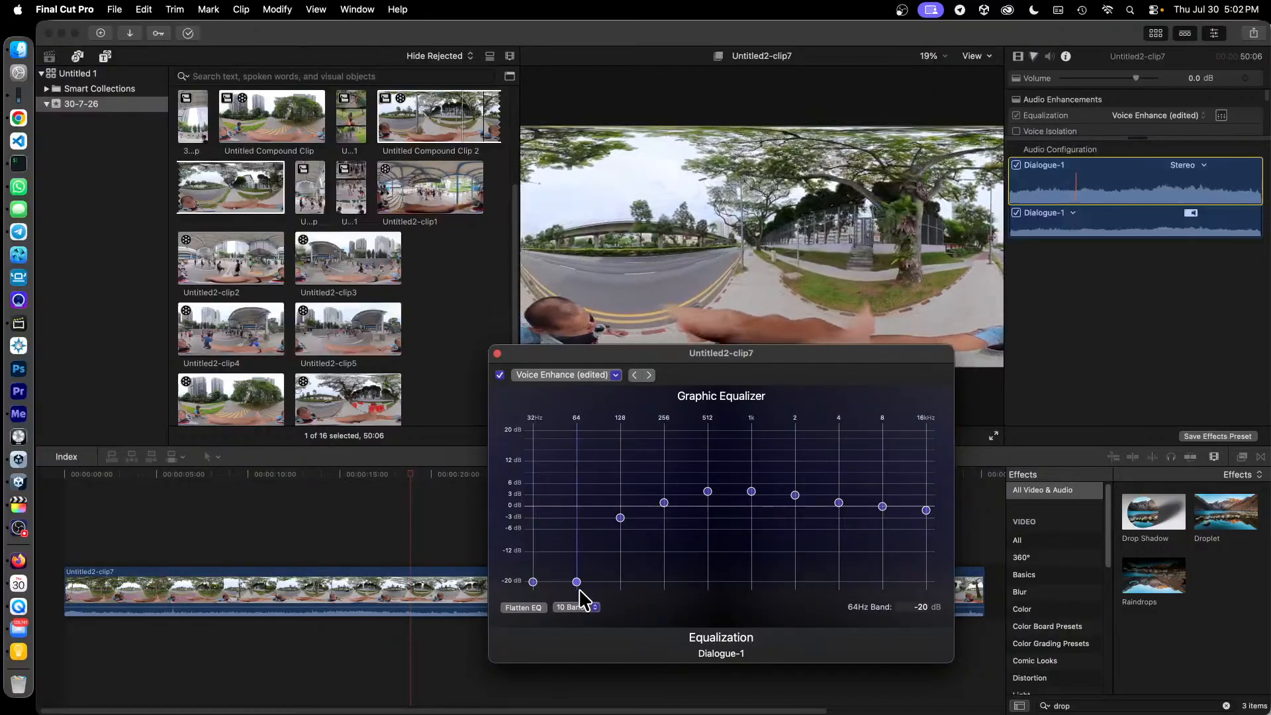
pyautogui.moveTo(621, 519); pyautogui.dragTo(629, 608)
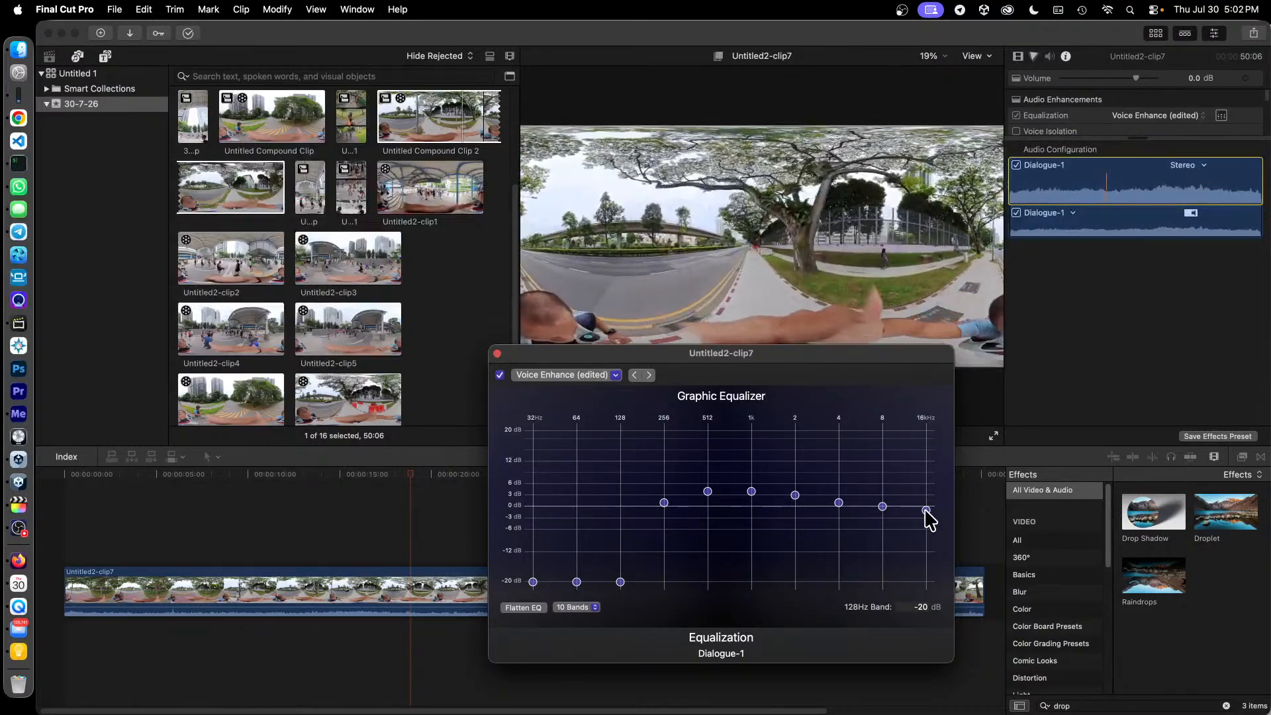
# Lower the equalizer's 16 kHz, 8 kHz and 4 kHz bands to -20 dB.
pyautogui.moveTo(926, 510); pyautogui.dragTo(936, 604)
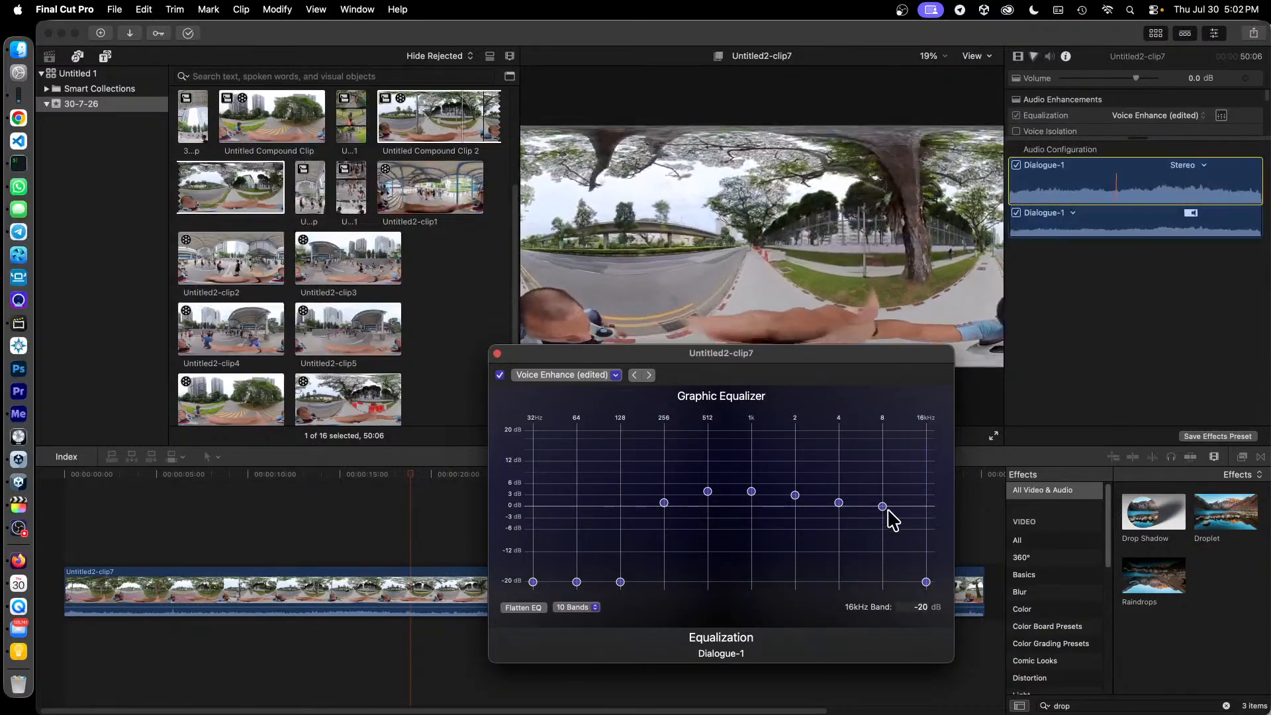
pyautogui.moveTo(882, 506); pyautogui.dragTo(882, 582)
pyautogui.moveTo(839, 504); pyautogui.dragTo(848, 599)
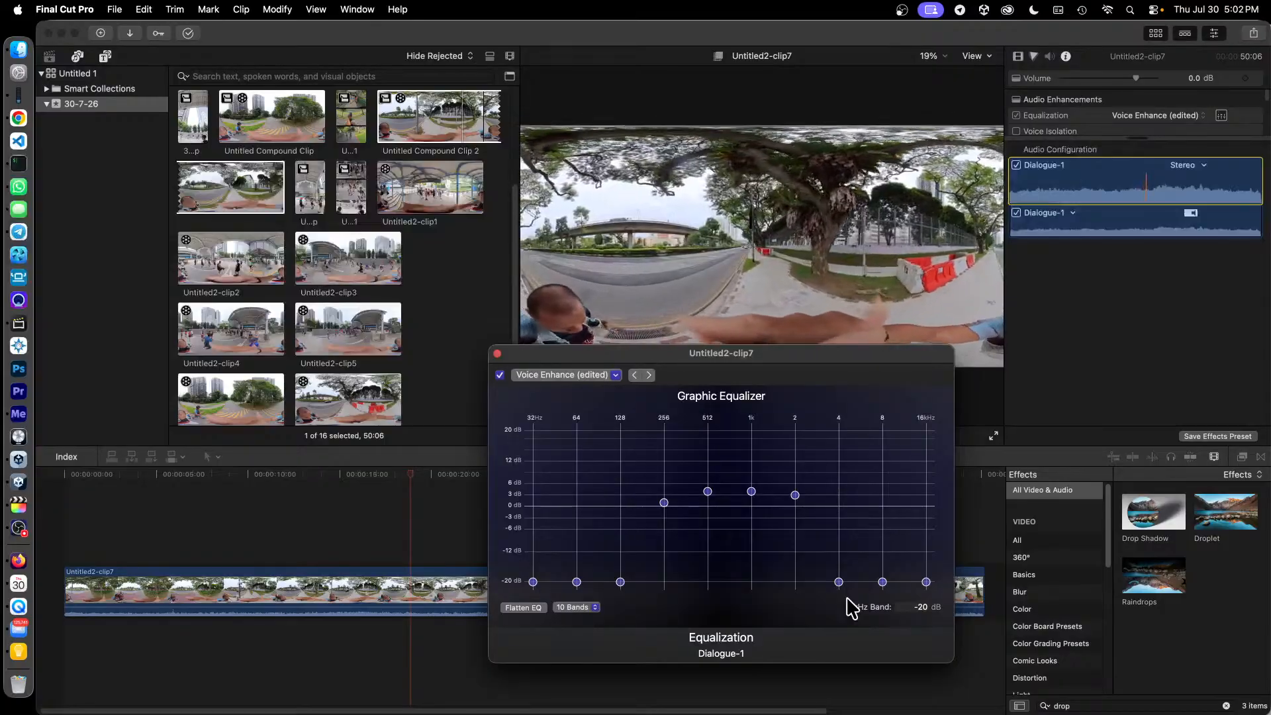
pyautogui.press('super+z')
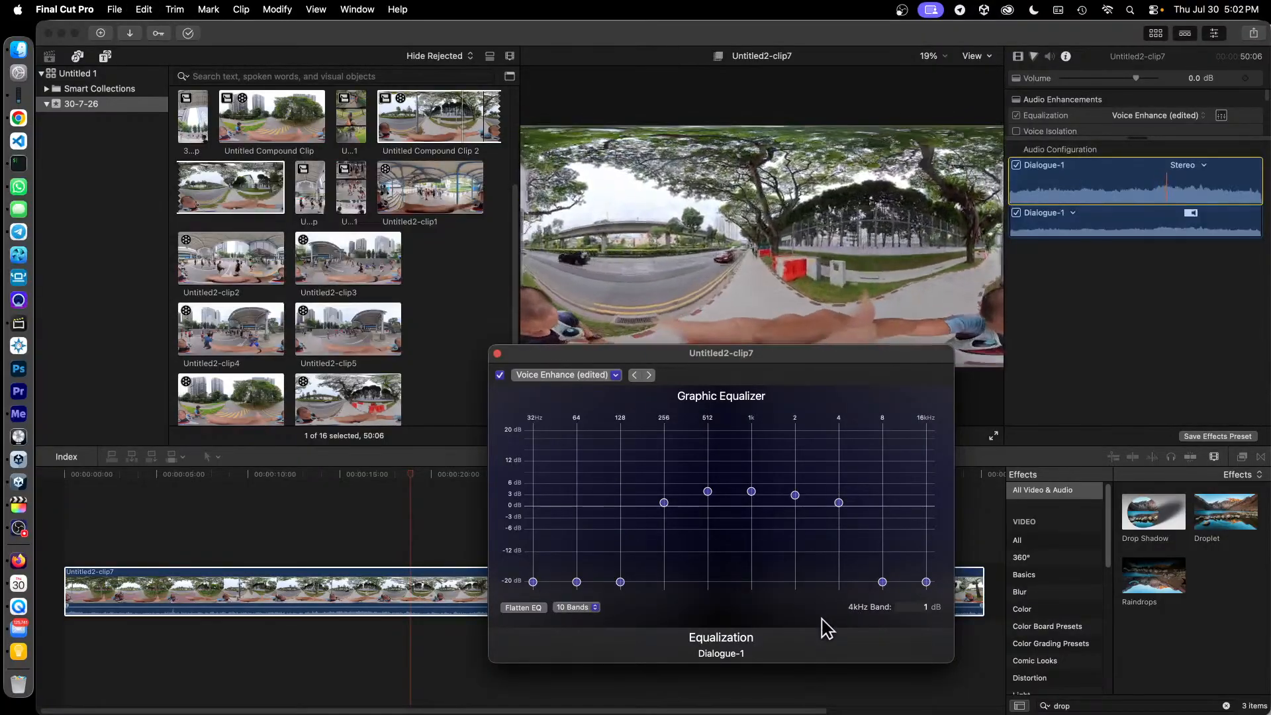
pyautogui.moveTo(839, 504); pyautogui.dragTo(844, 632)
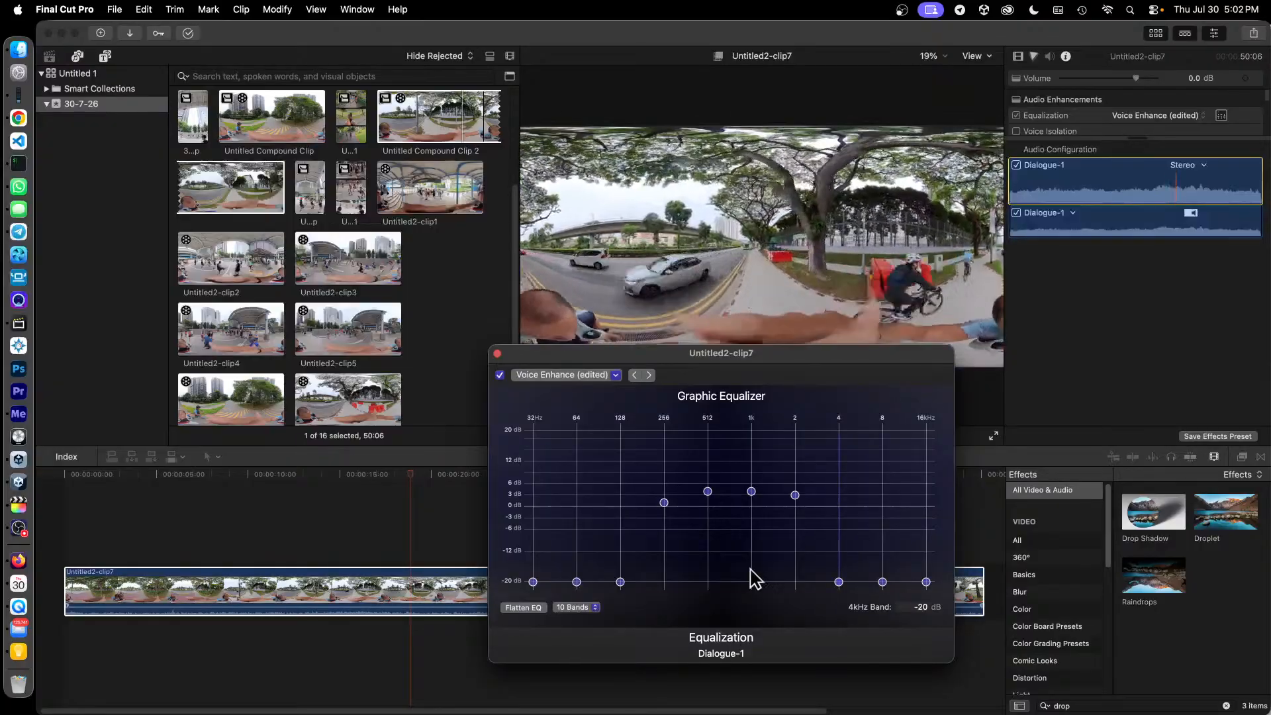
# Try the 256 Hz band at -20 dB, undo that cut and close the equalizer.
pyautogui.moveTo(664, 503); pyautogui.dragTo(650, 601)
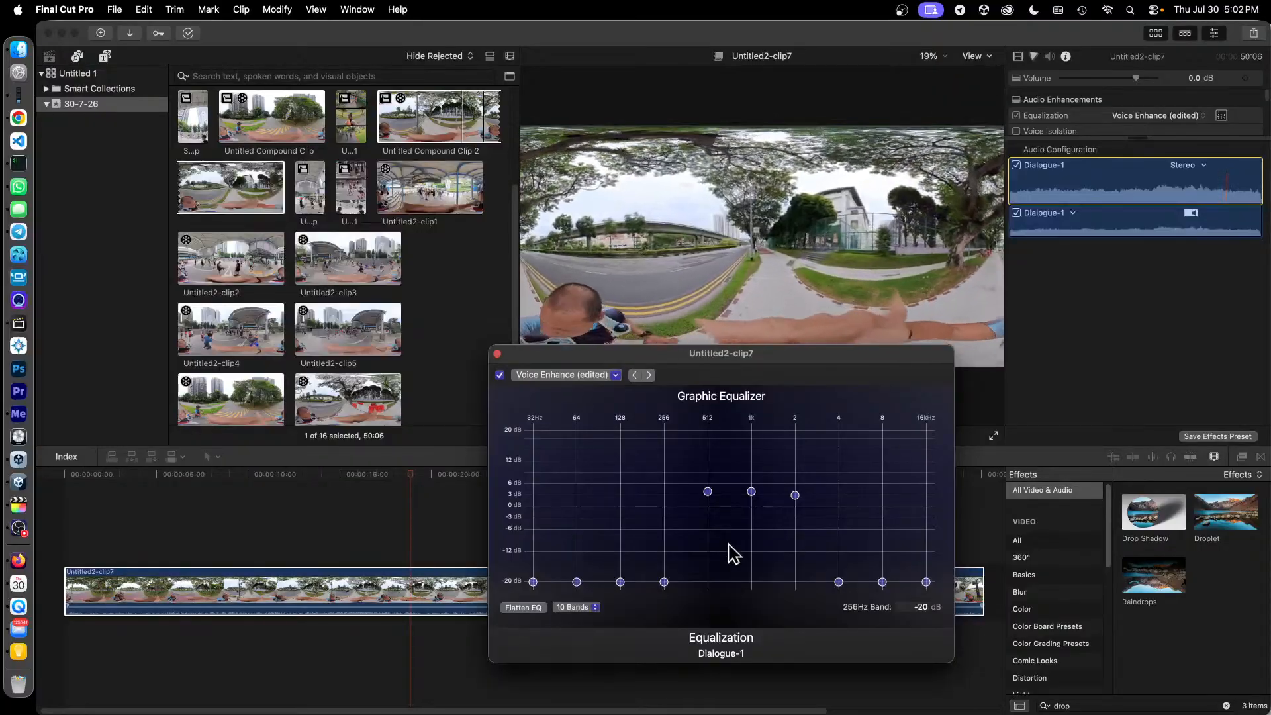
pyautogui.press('super+z')
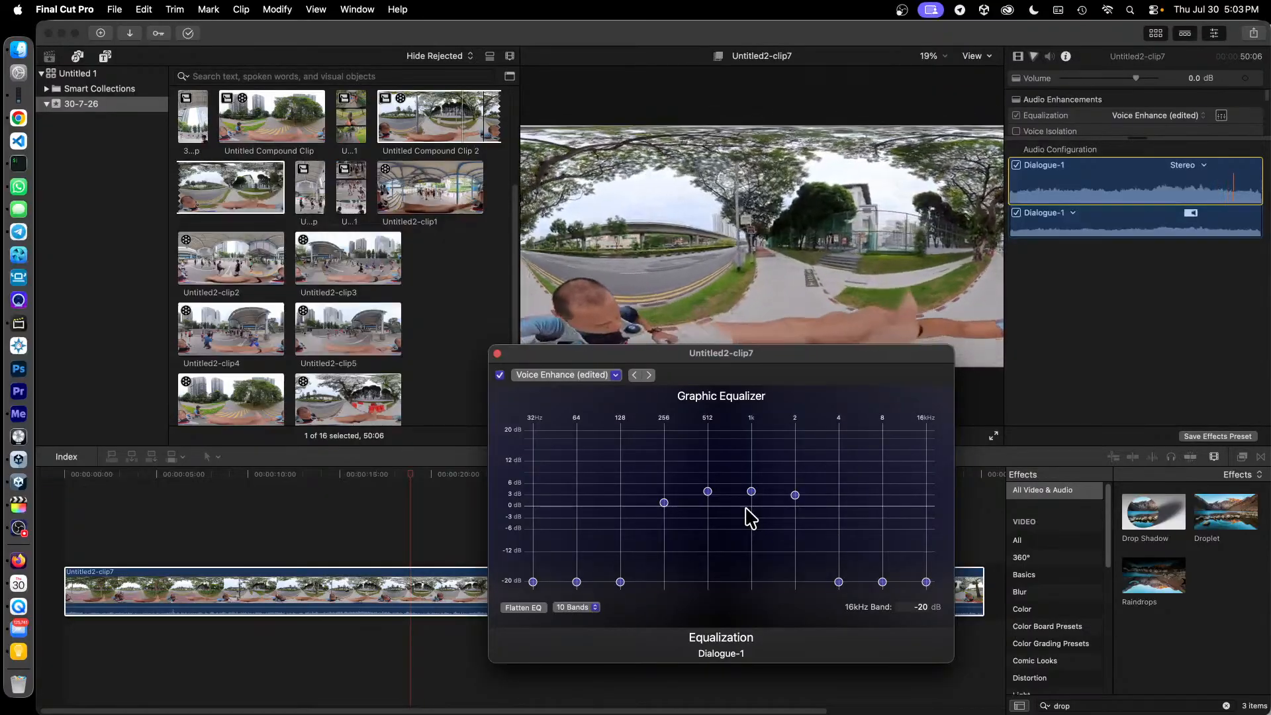
pyautogui.click(497, 354)
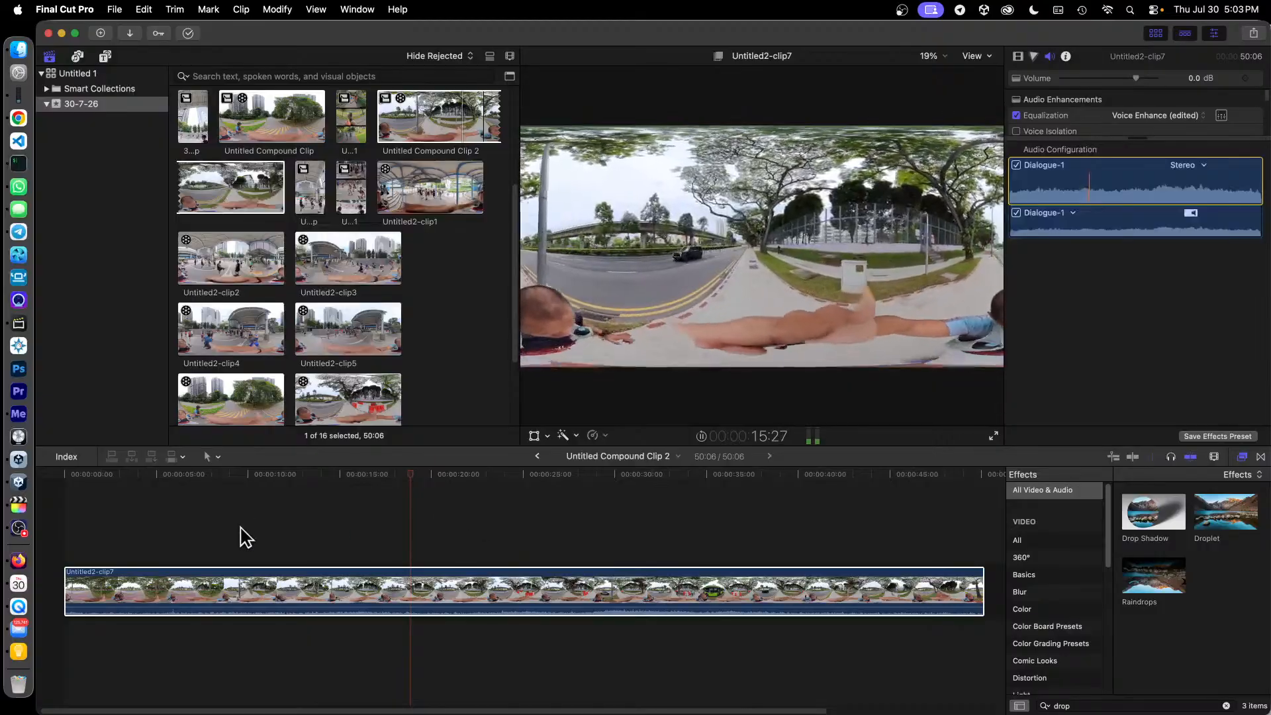
pyautogui.click(19, 528)
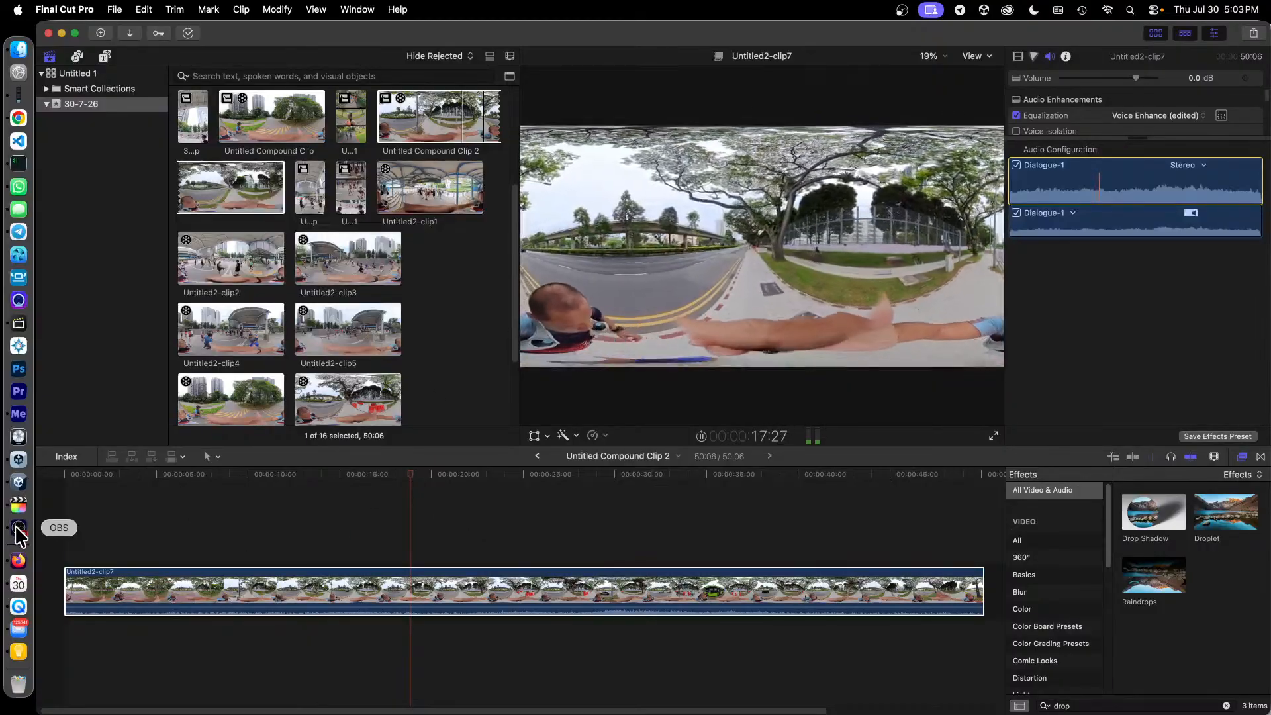